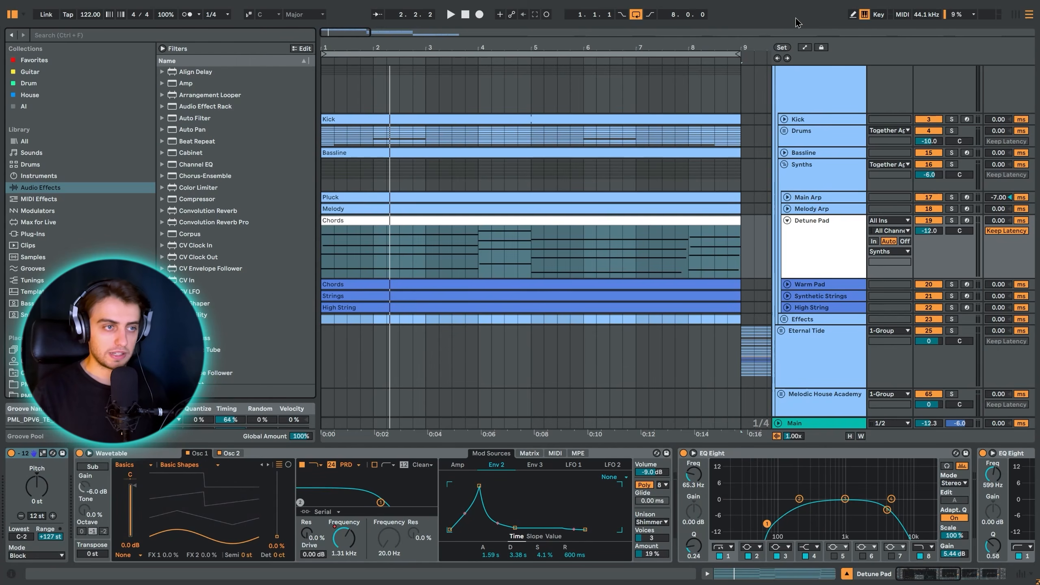
- Select the eight-bar loop over the Together Again group and play the full arrangement
scroll(696, 192, "up", 3)
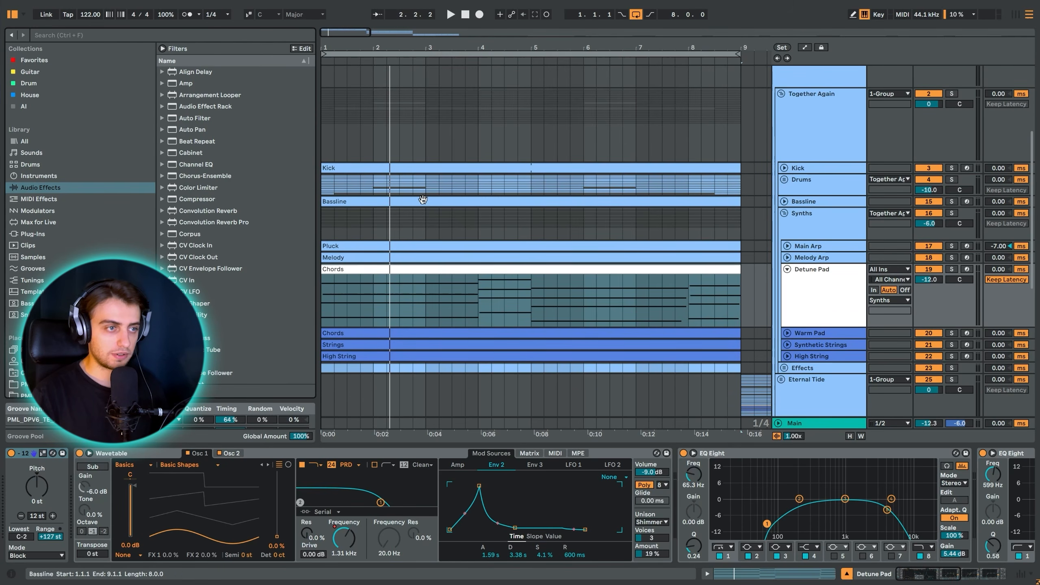
left_click(326, 191)
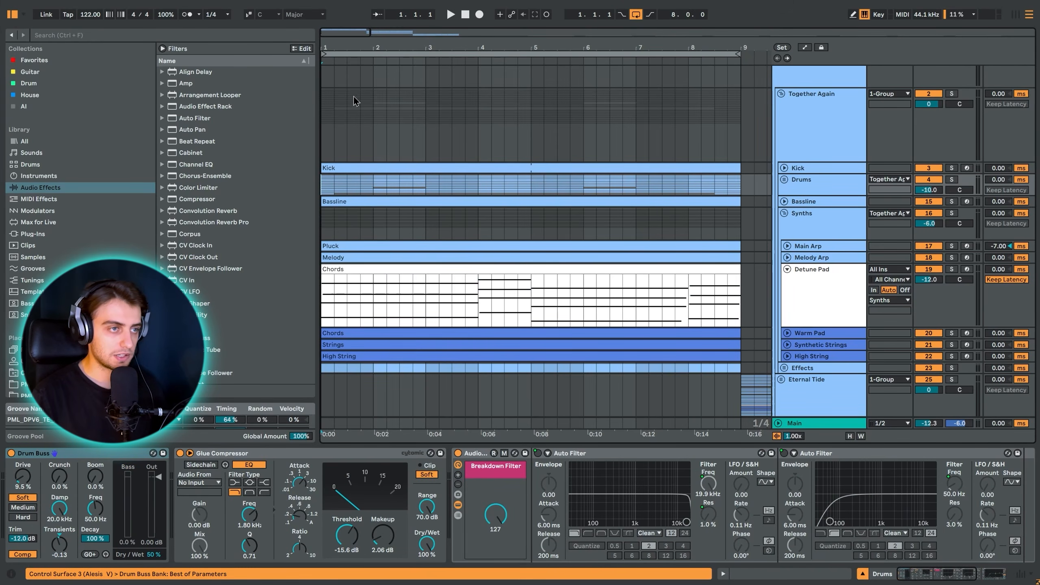
left_click(361, 52)
key("space")
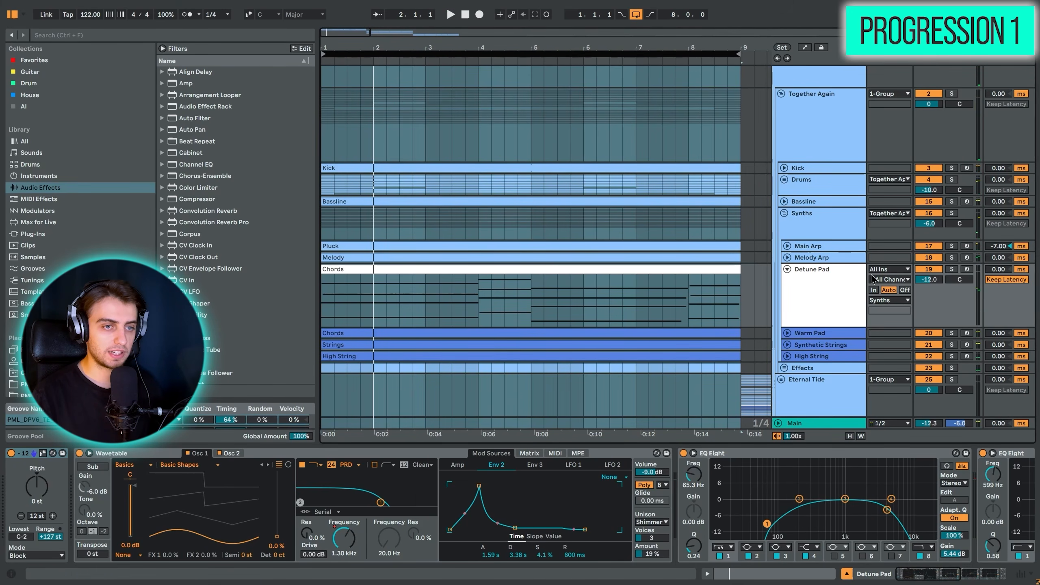
- Solo the Detune Pad track in the Synths group and play its Chords clip with the track lane enlarged
left_click(952, 269)
left_click(480, 309)
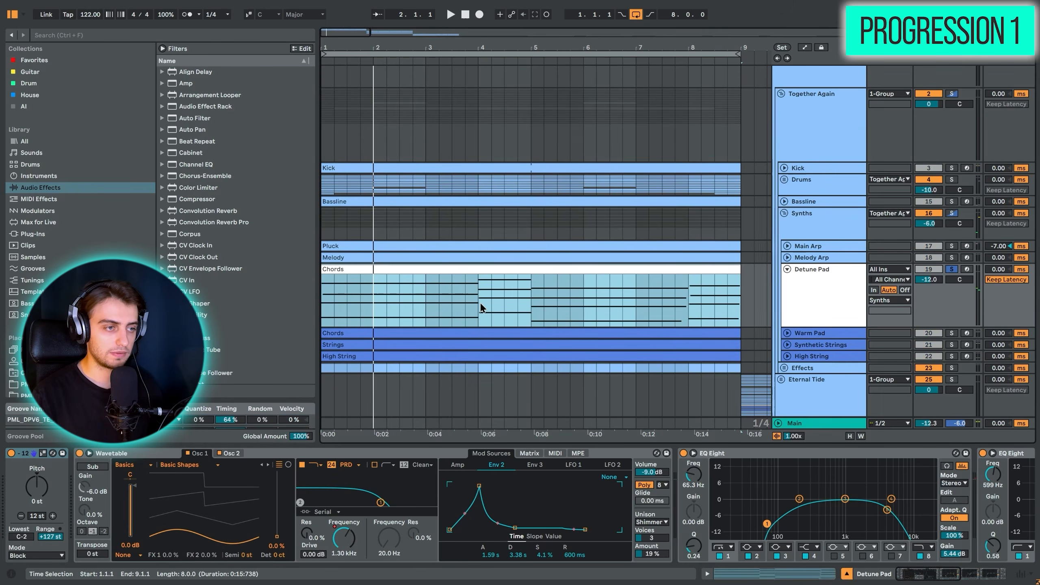
key("space")
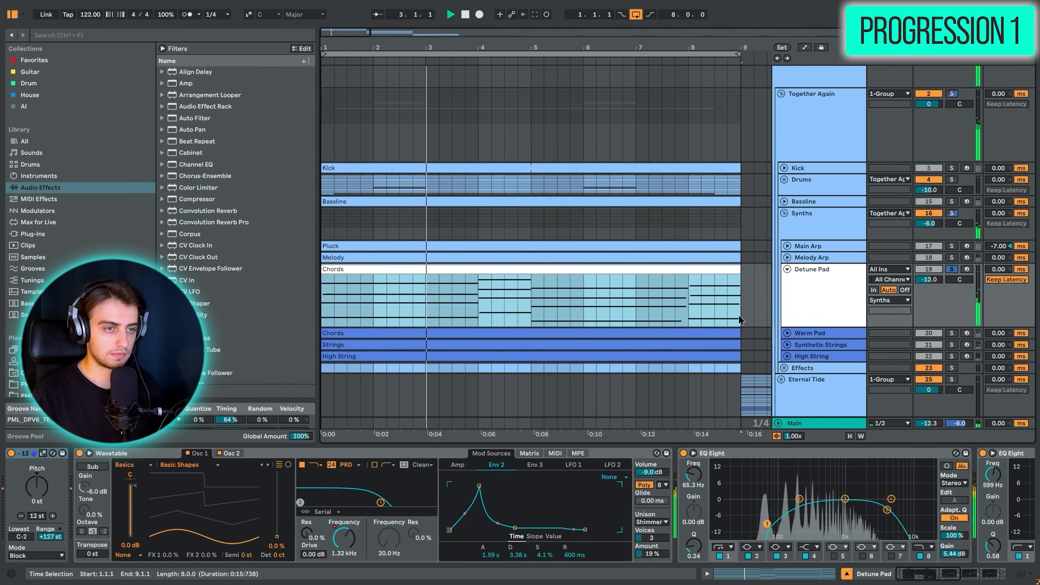
left_click_drag(803, 327, 798, 378)
scroll(684, 341, "down", 1)
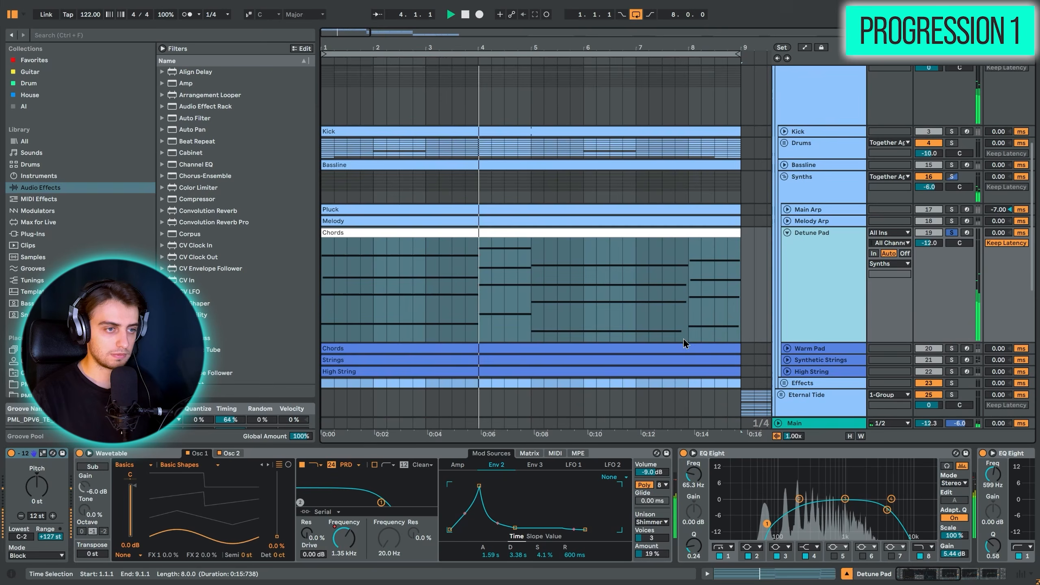
scroll(669, 309, "down", 3)
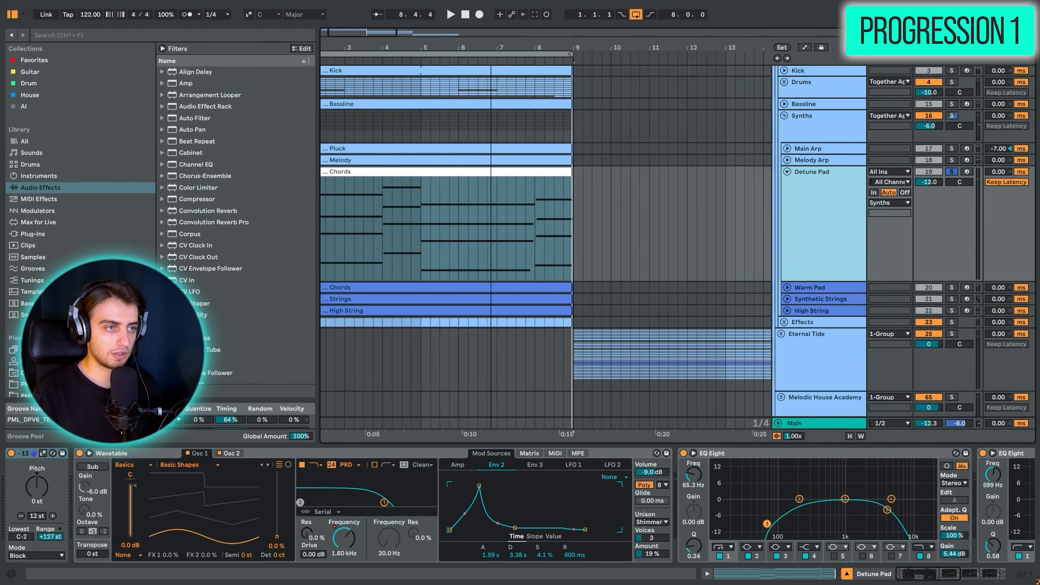
- Open the empty eight-bar clip at bar 37 on the separate Detune Pad track in an enlarged note editor
left_click_drag(427, 47, 427, 13)
scroll(474, 294, "down", 9)
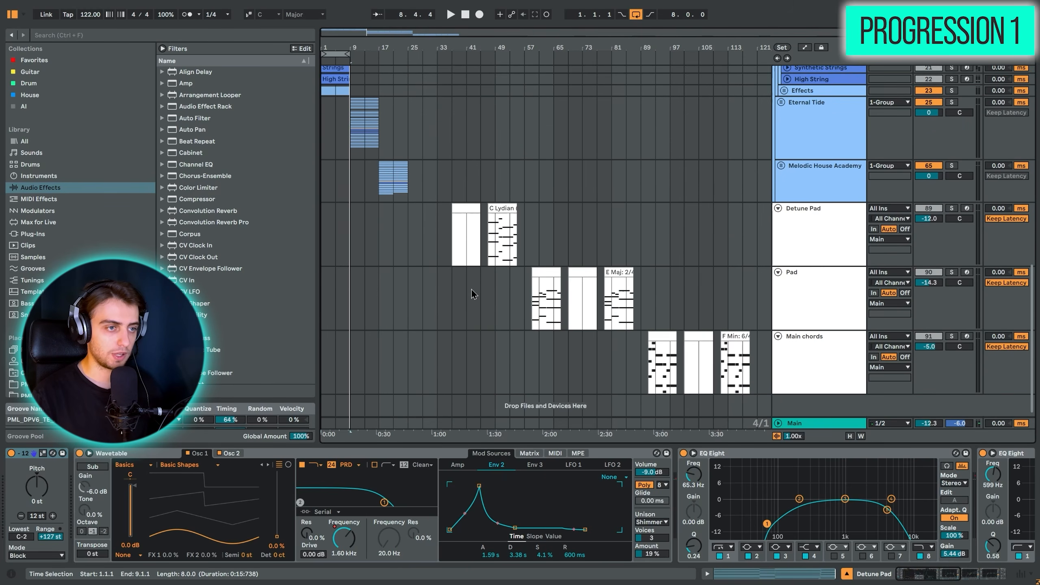
scroll(474, 294, "down", 1)
left_click_drag(455, 48, 358, 54)
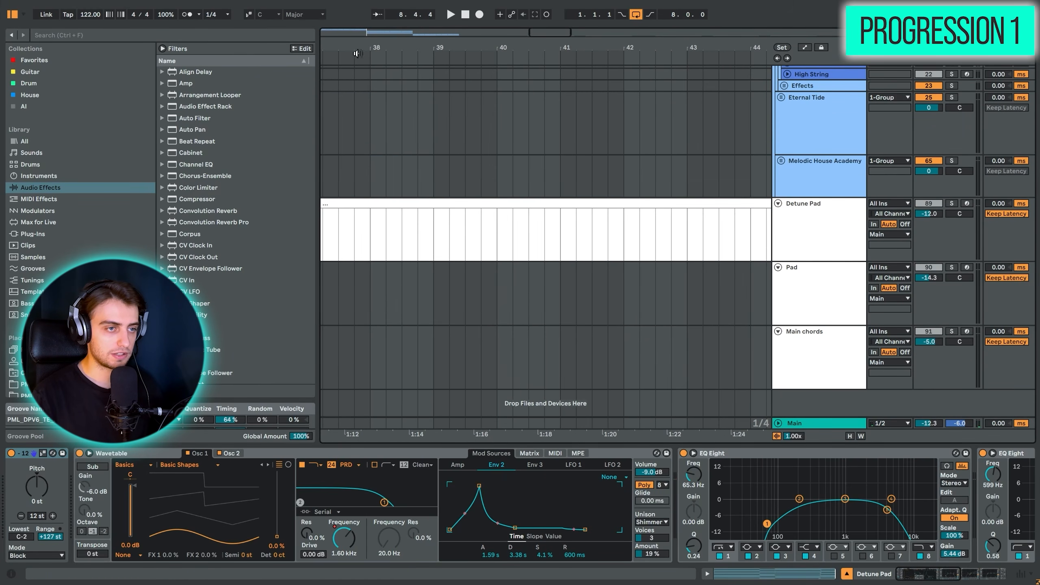
double_click(406, 202)
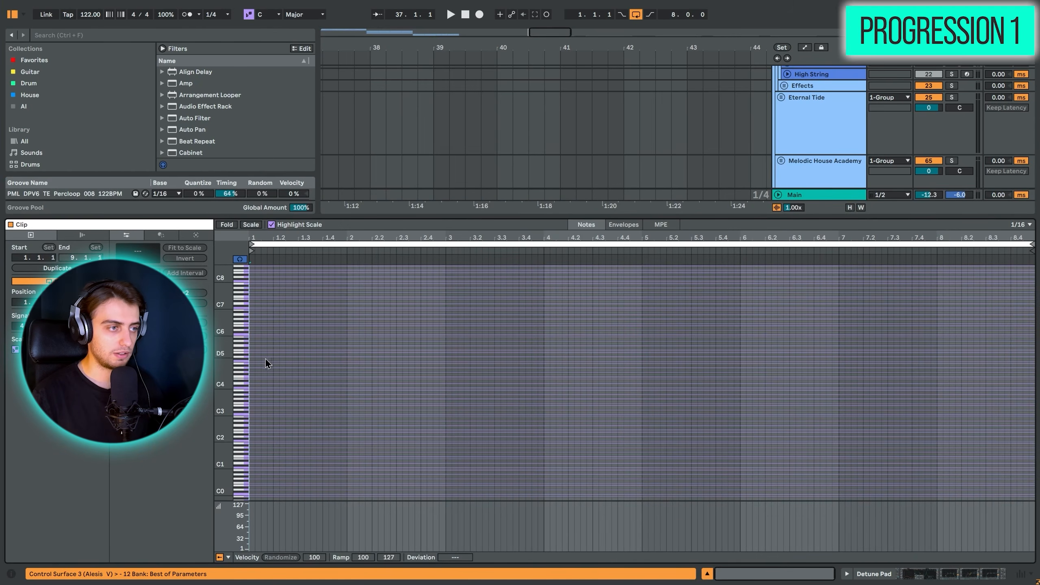
left_click_drag(223, 361, 222, 361)
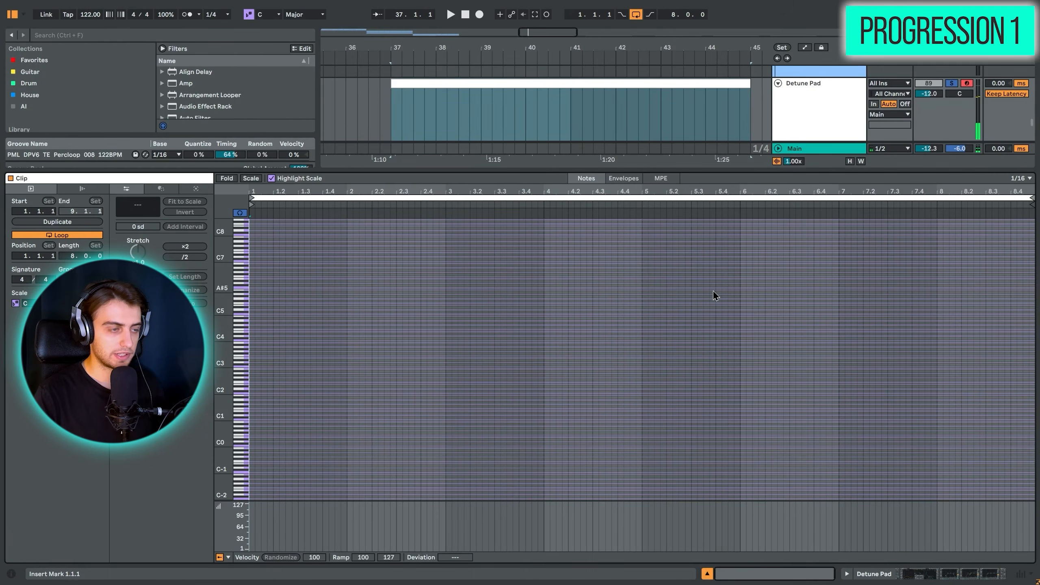
left_click_drag(366, 169, 365, 104)
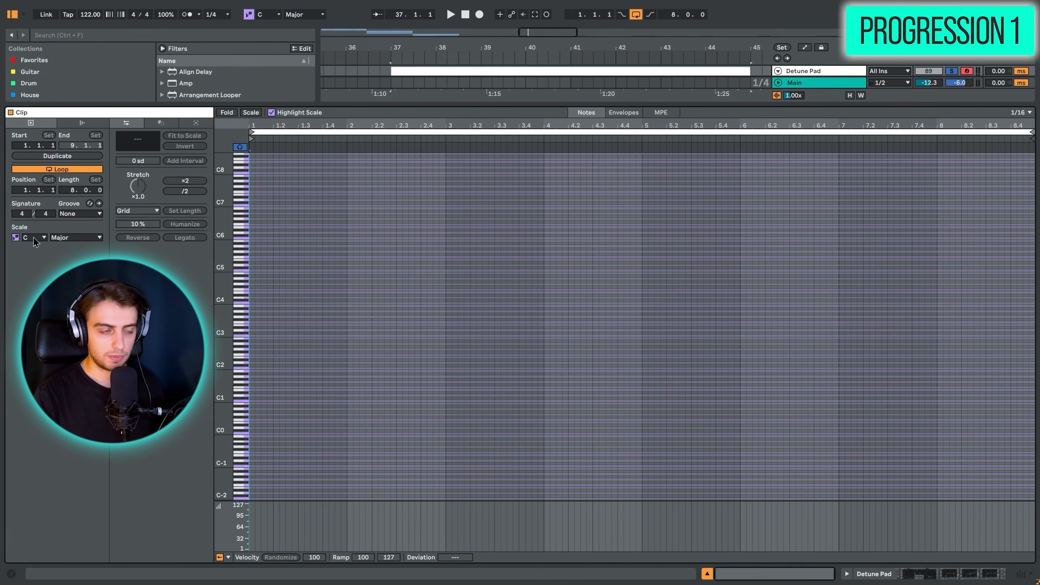
- Set the clip's scale to C Lydian and show only the notes of that scale in the note editor
left_click(61, 238)
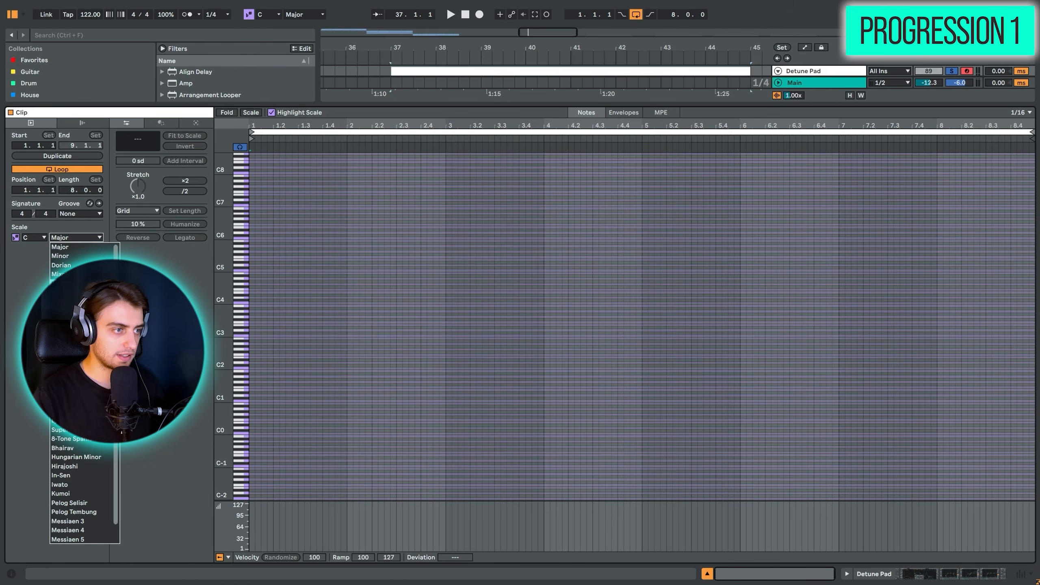
left_click(62, 283)
left_click(257, 114)
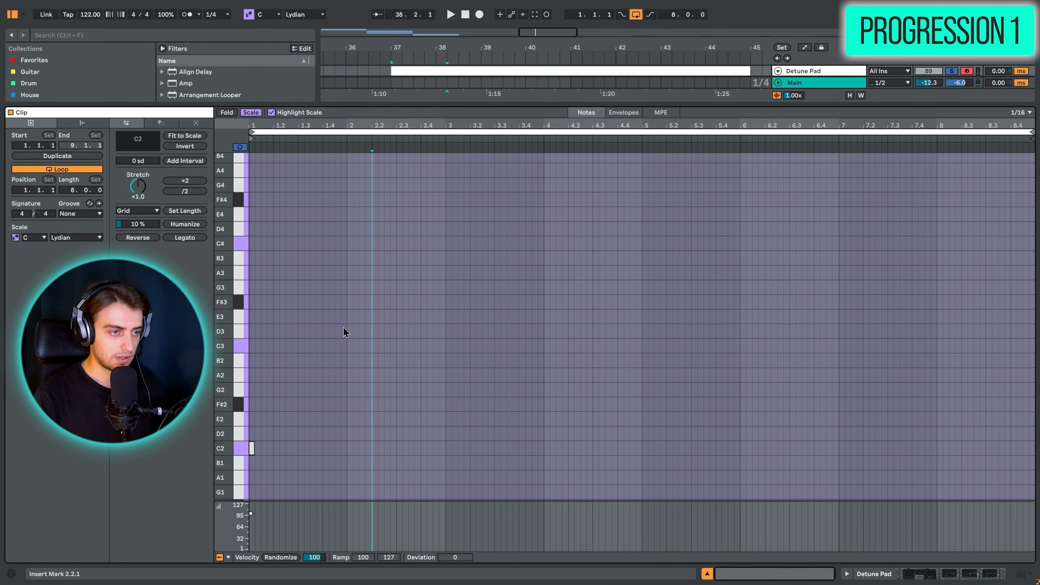
- Enter a three-bar C2 bass note at bar 1, followed by one-bar notes E2 at bar 4 and A1 at bar 5
left_click(331, 330)
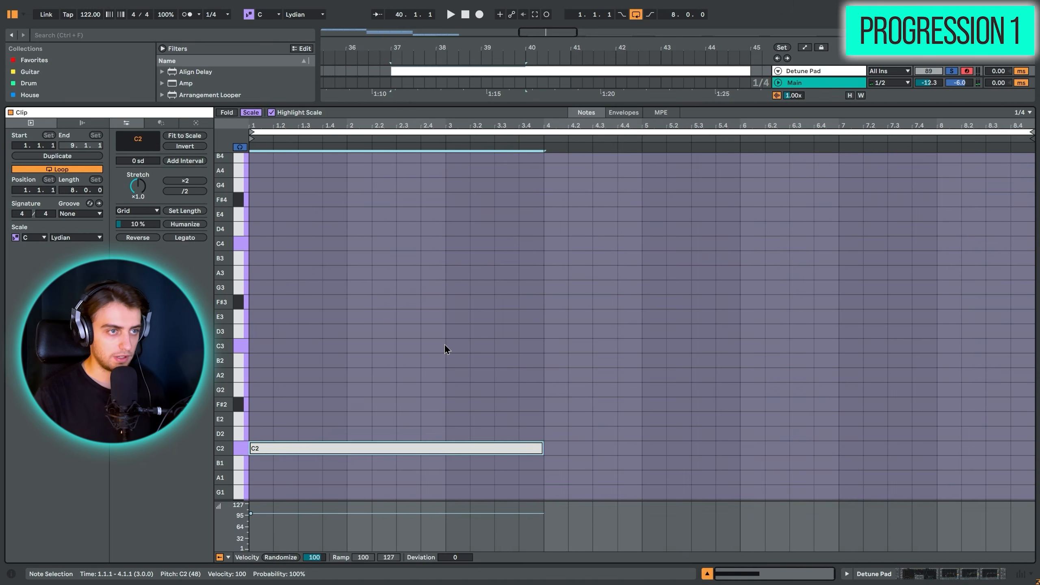
left_click_drag(437, 335, 458, 487)
key("ctrl+d")
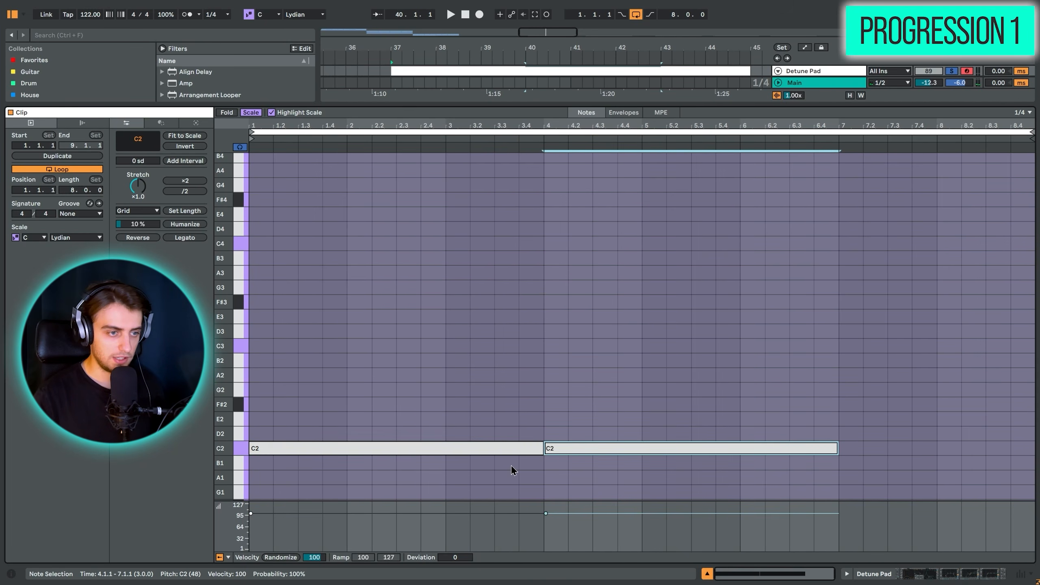
key("ctrl+d")
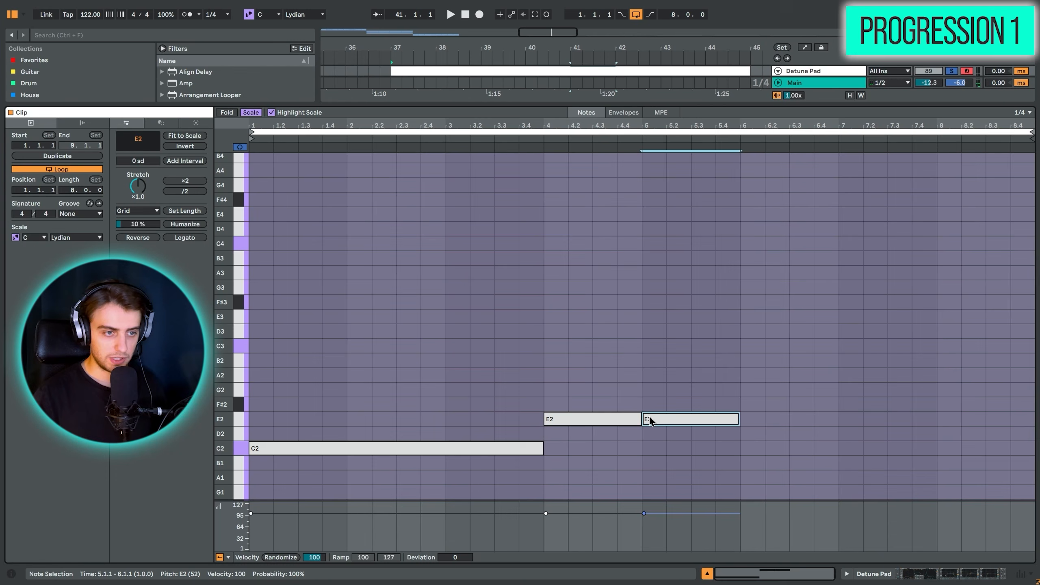
key("Down")
key("Down")
key("Down")
key("Down")
key("Down")
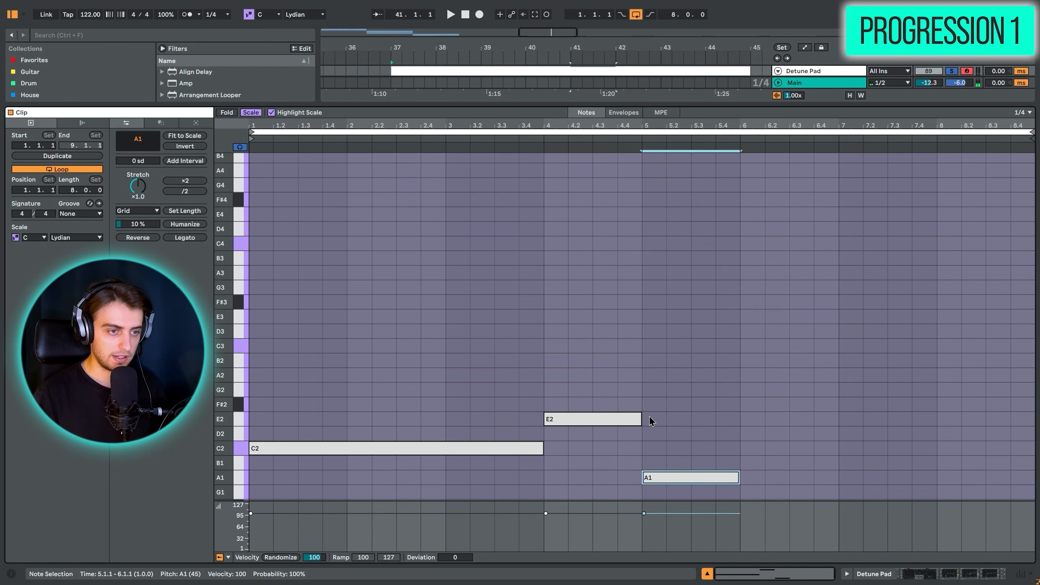
key("Up")
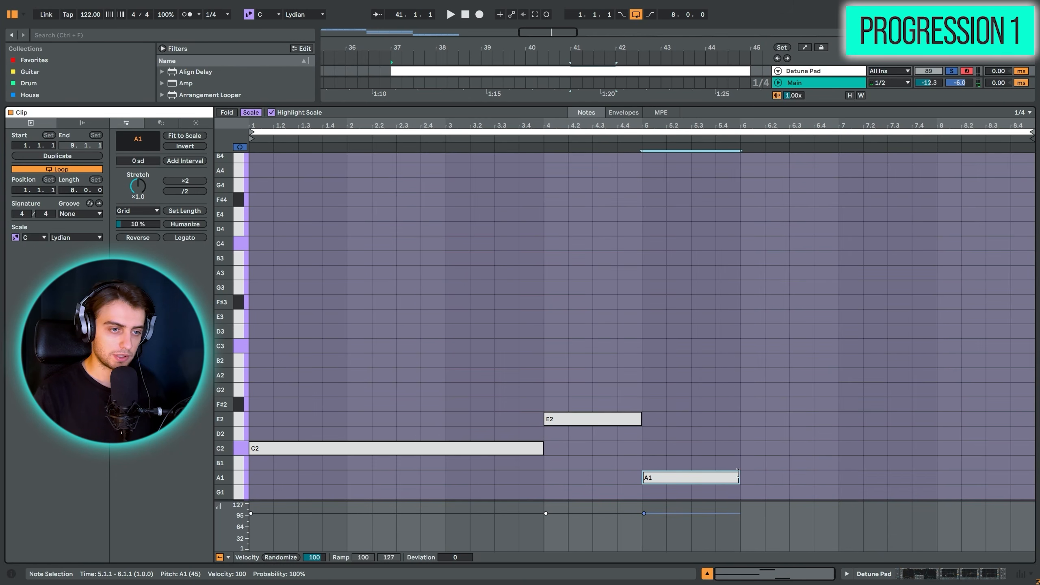
- Extend the A1 note to three bars and add a one-bar B1 note at bar 8
left_click_drag(738, 473, 936, 475)
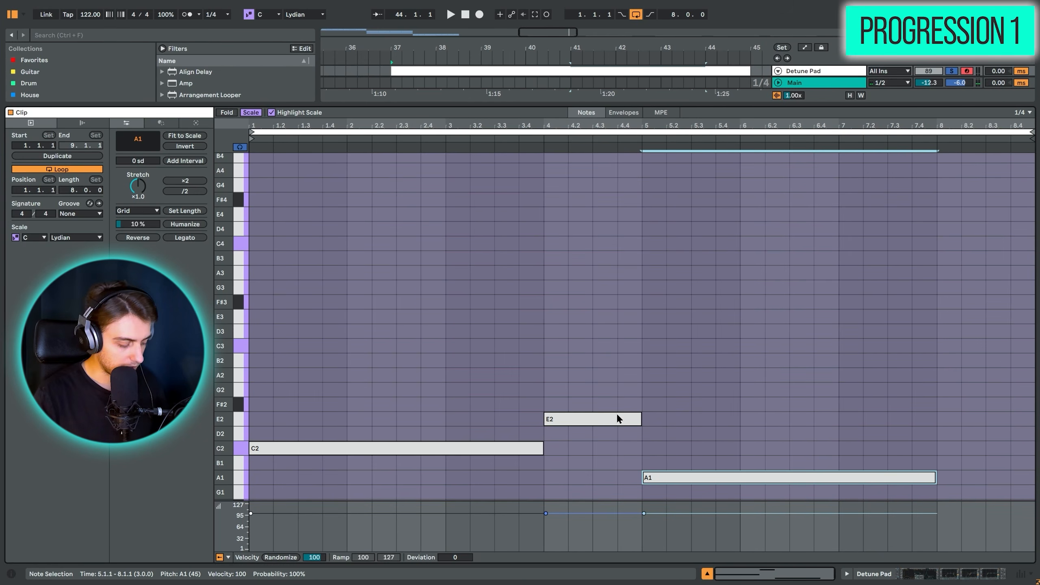
left_click_drag(606, 423, 1003, 467)
scroll(579, 272, "down", 3)
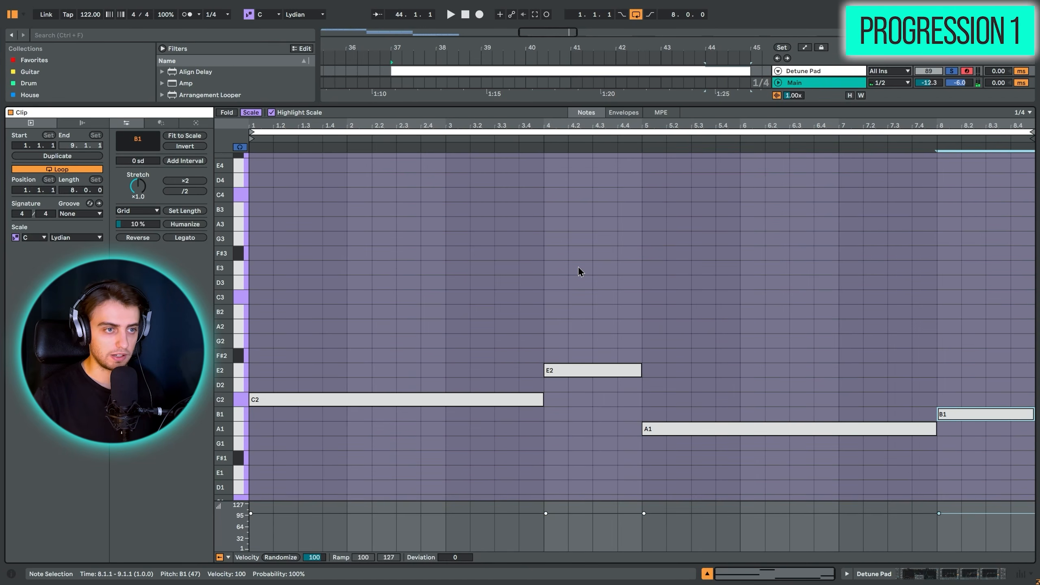
- Audition the four bass notes C2, E2, A1 and B1 one after another
left_click(329, 402)
scroll(481, 389, "down", 2)
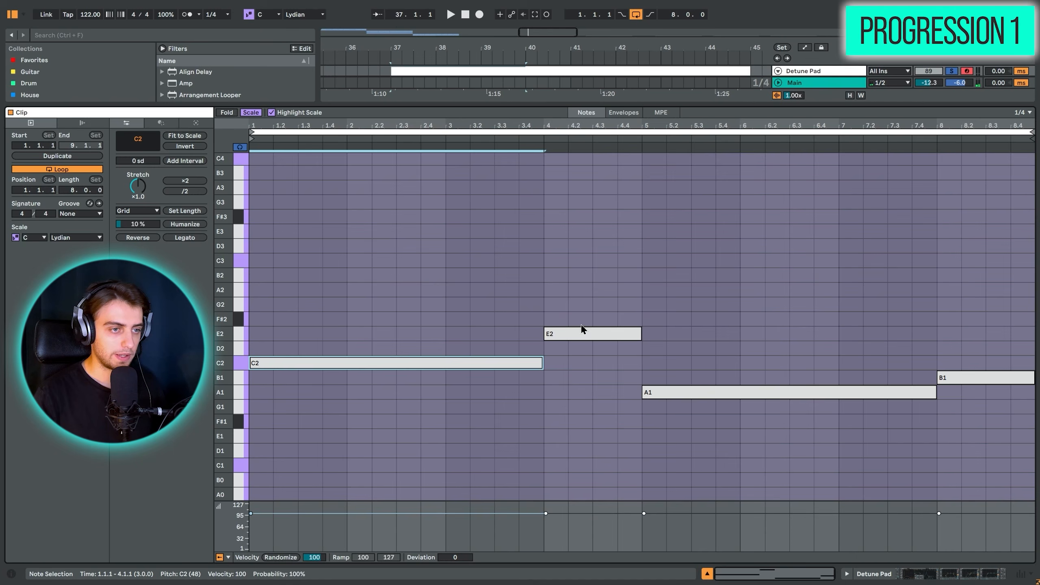
left_click(578, 336)
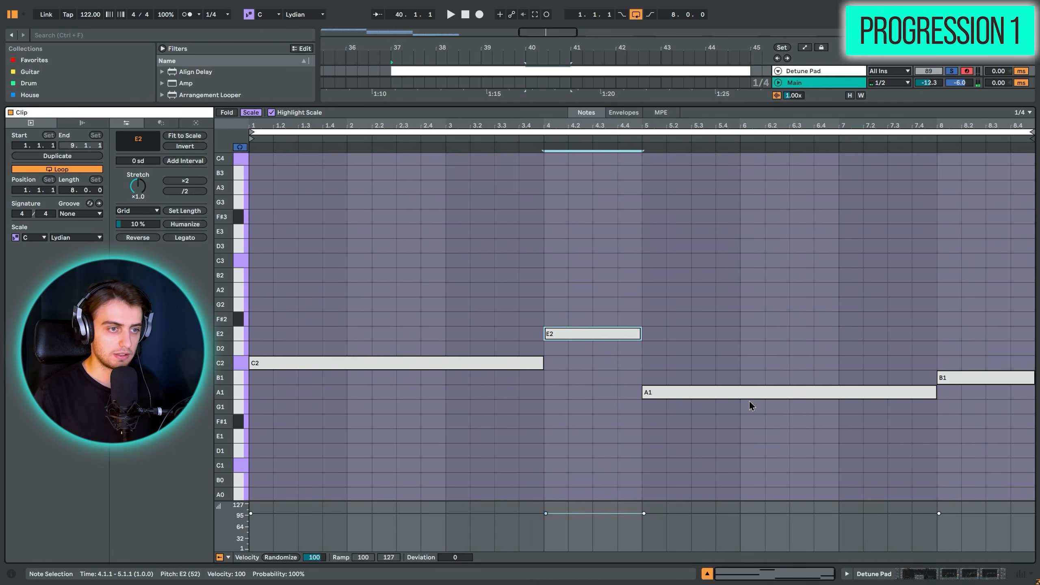
left_click(705, 395)
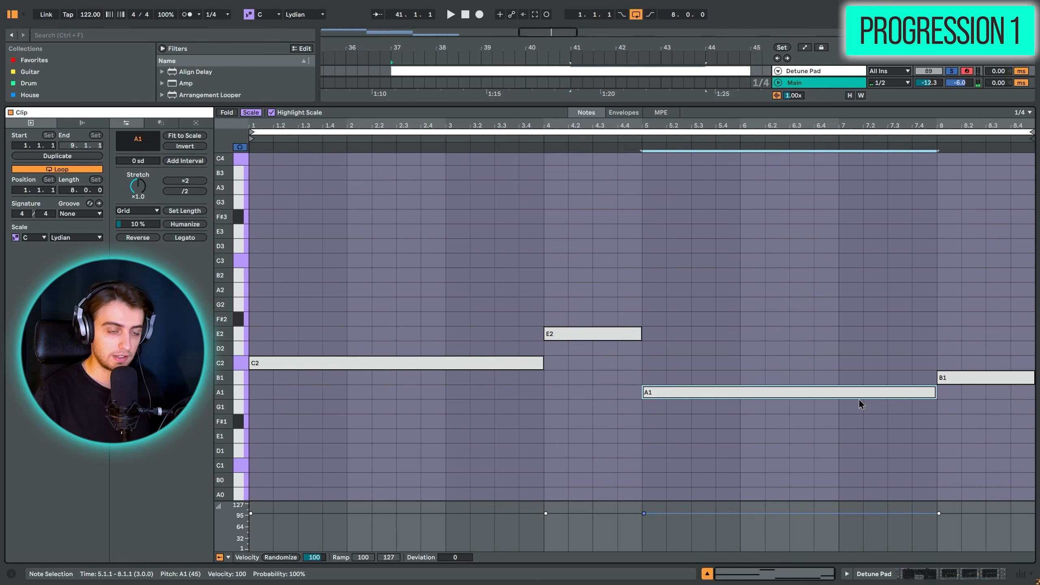
left_click(962, 376)
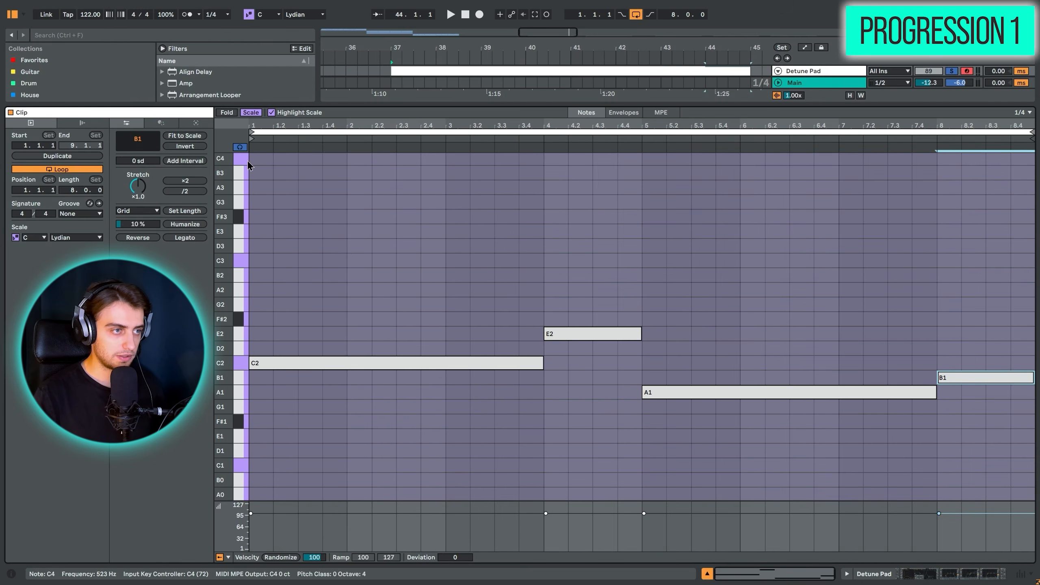
- Build triads on all four bass notes by adding an interval of +2 scale degrees twice
left_click(332, 226)
key("ctrl+a")
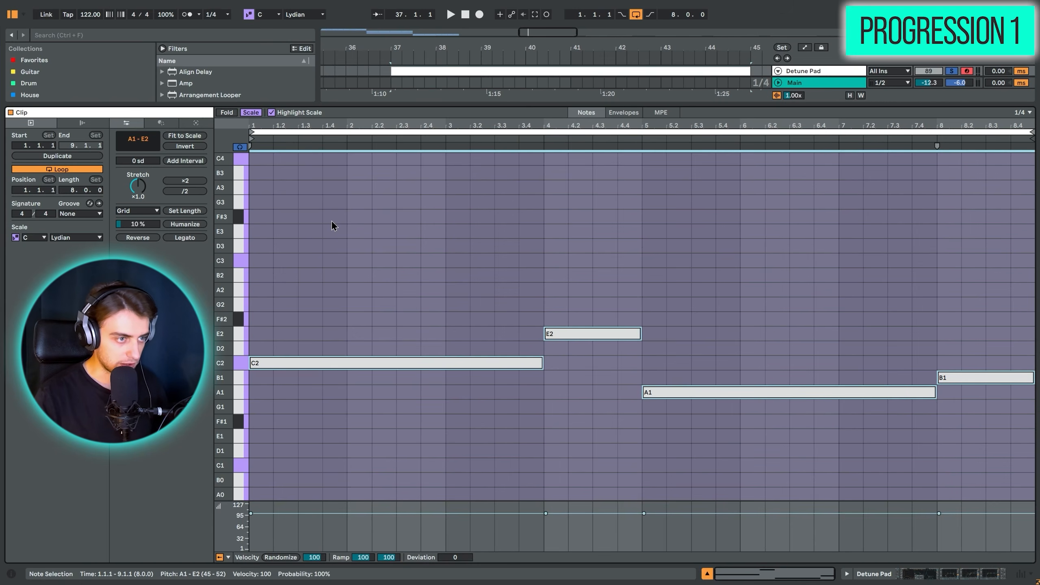
left_click(146, 161)
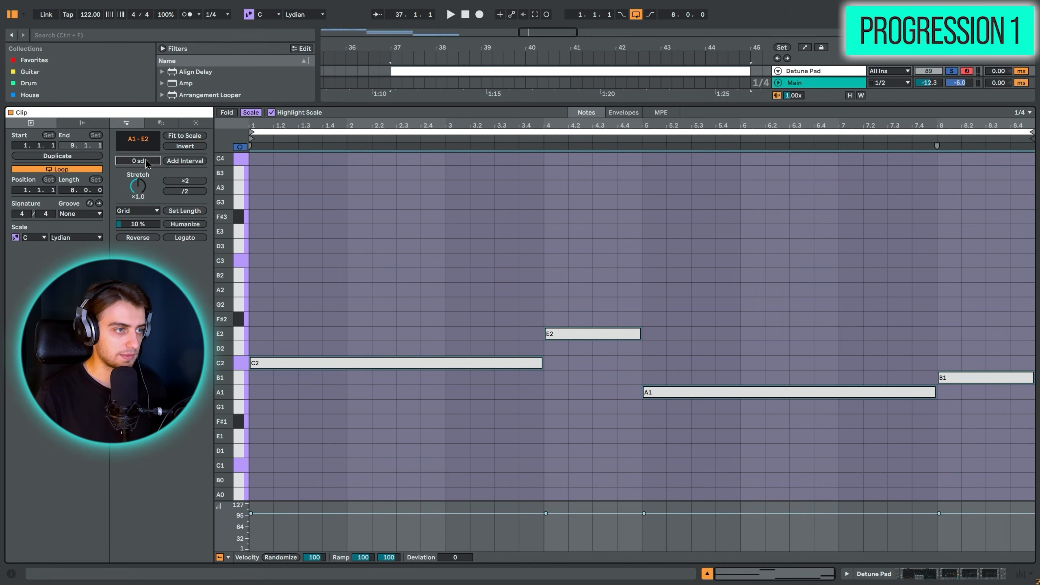
key("Up")
key("Up")
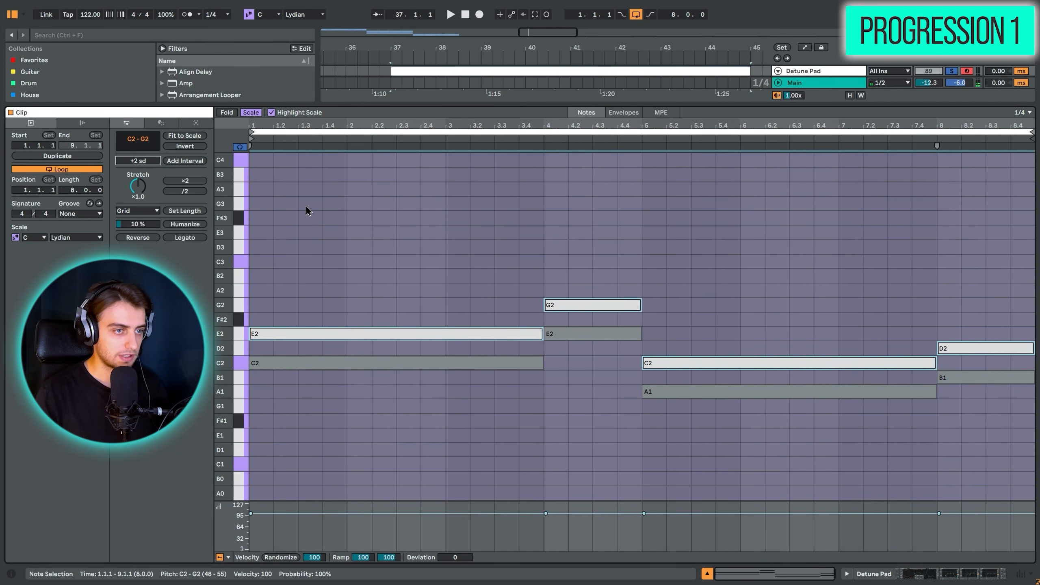
left_click(181, 161)
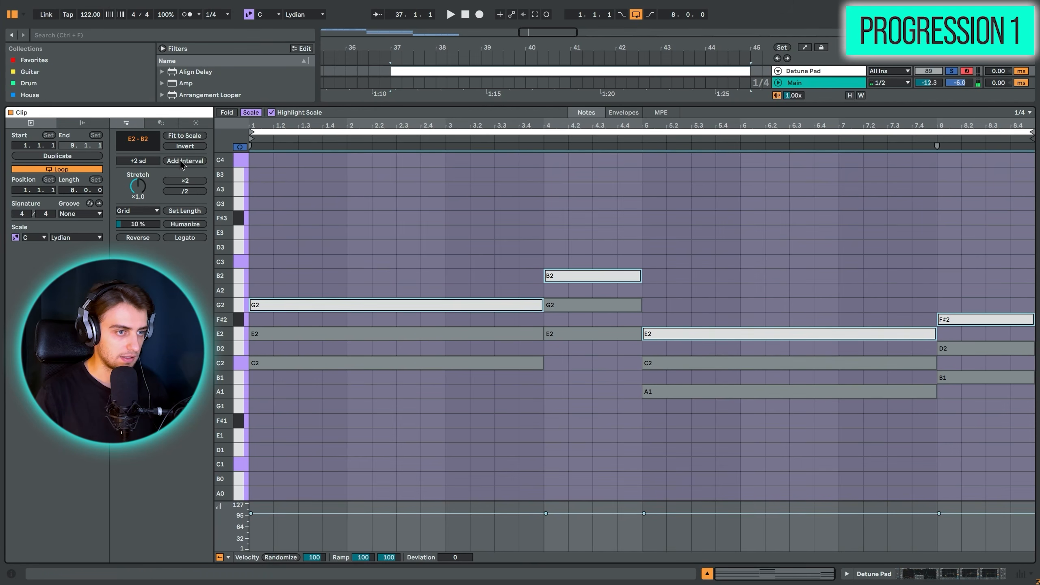
- Loop the arrangement over the eight-bar Detune Pad clip at bar 37 and play back the triads
left_click(255, 261)
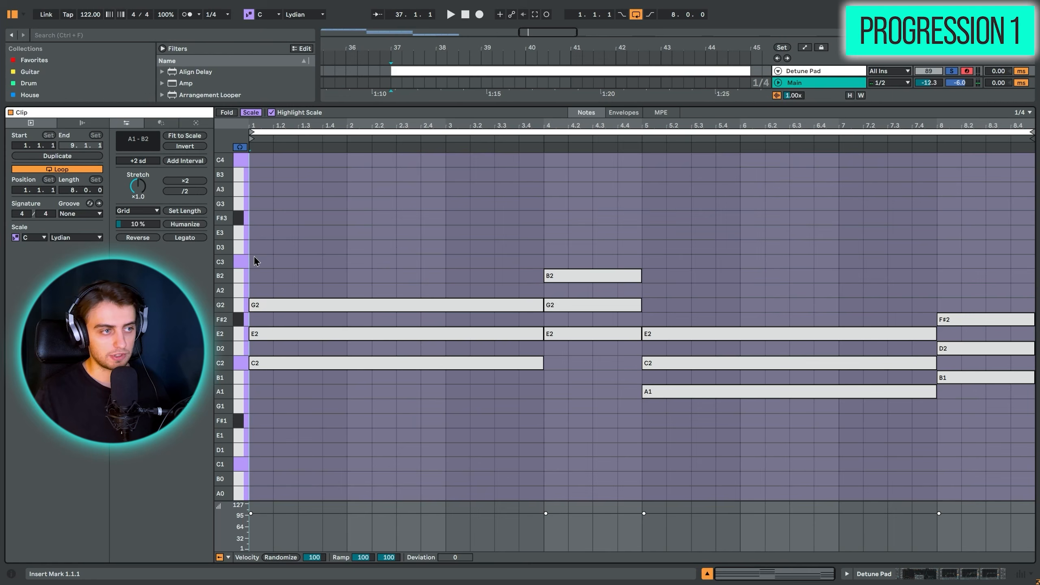
key("space")
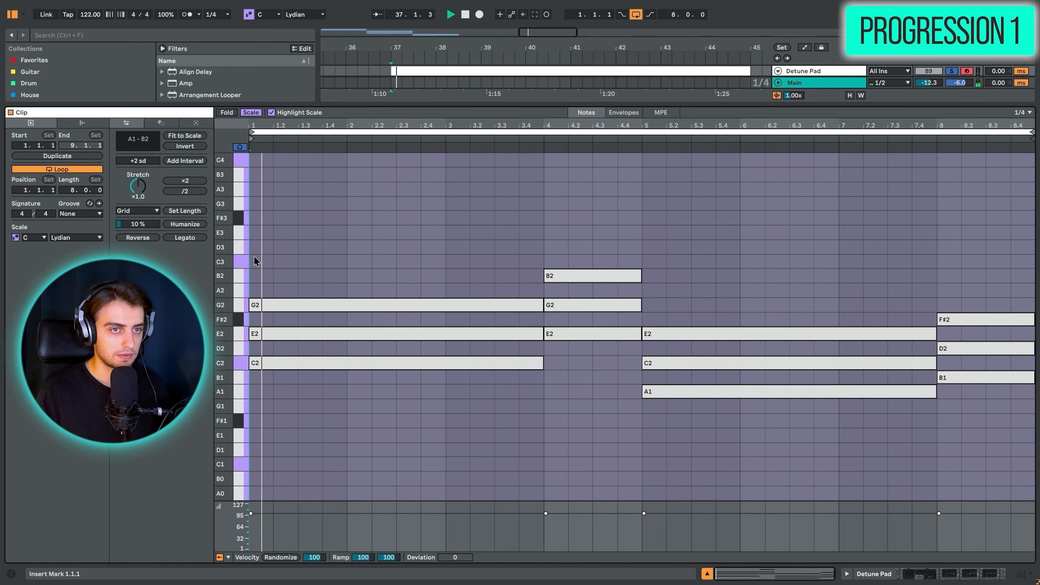
left_click(473, 67)
key("ctrl+l")
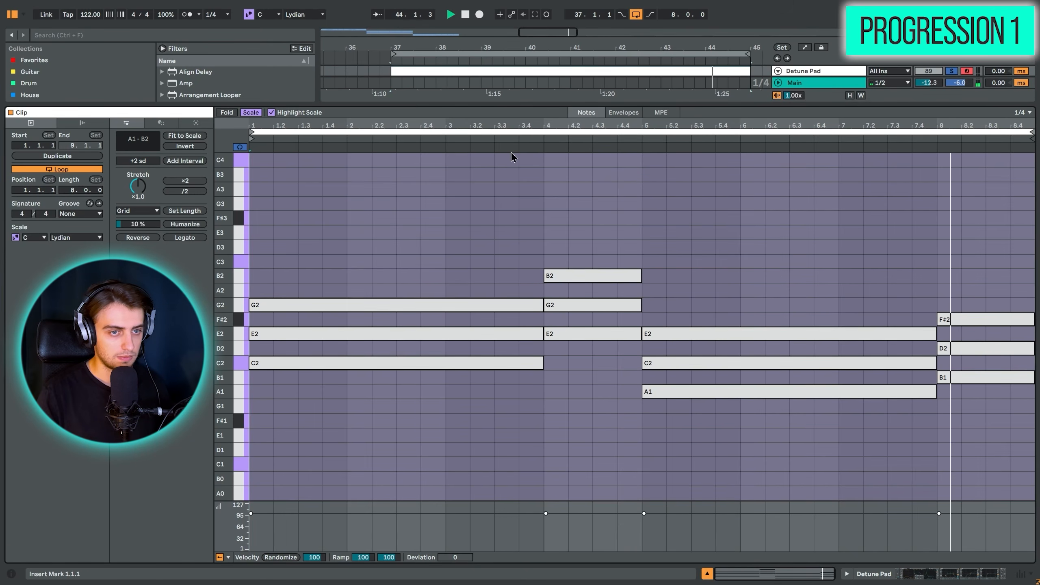
key("space")
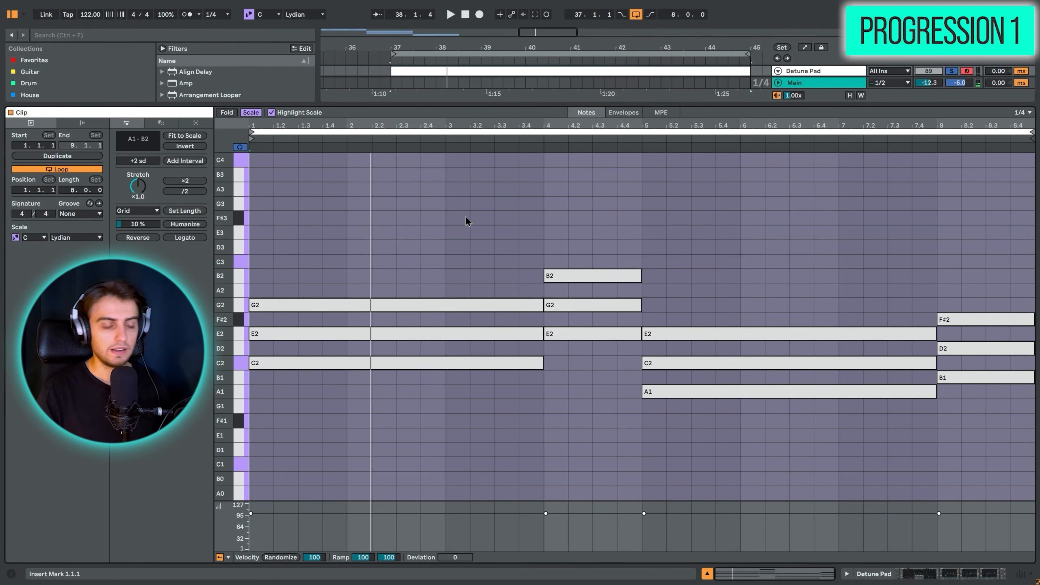
left_click(542, 217)
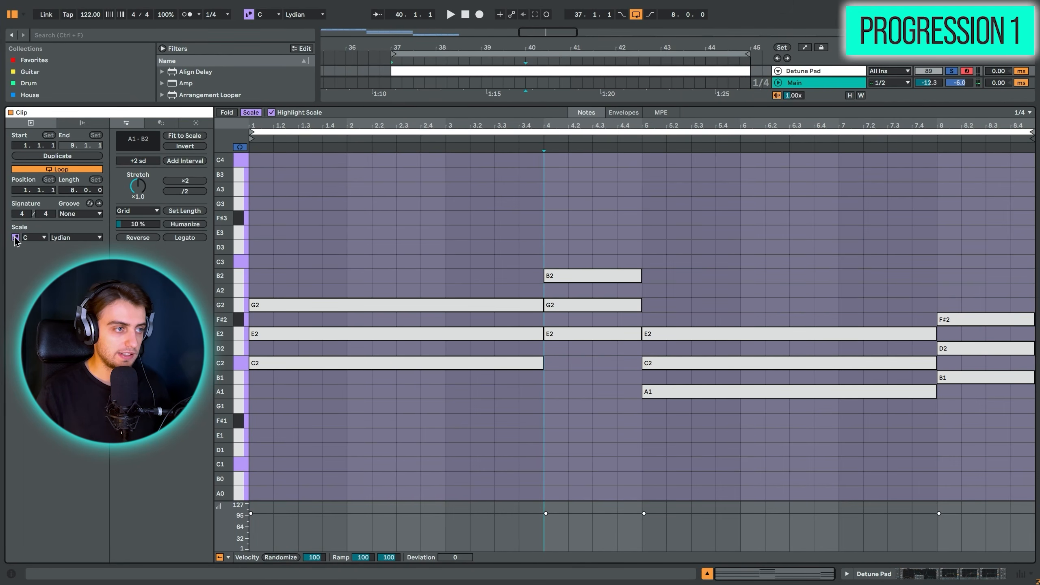
left_click(71, 238)
left_click(73, 240)
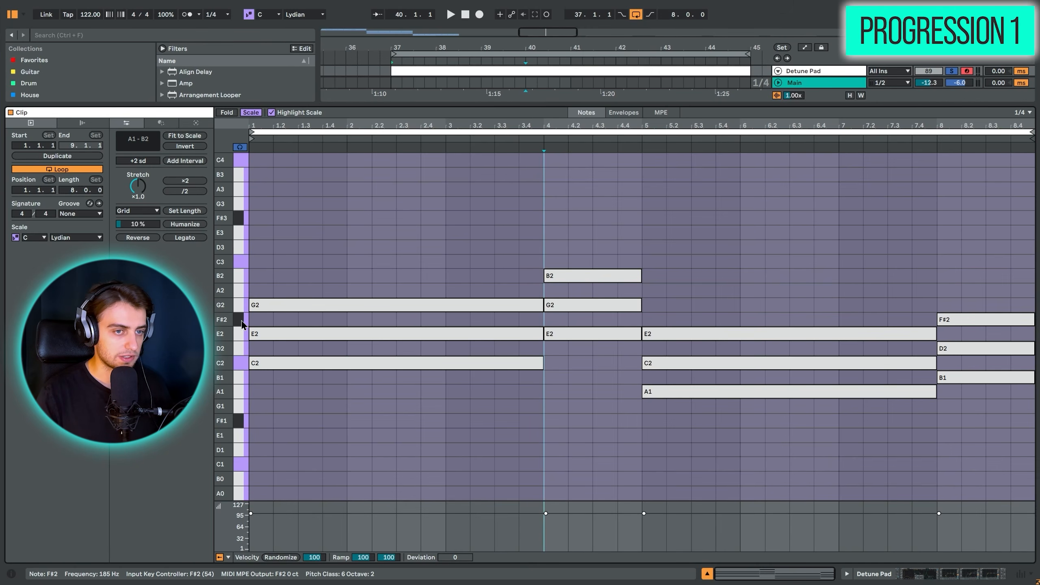
- Set the clip's scale to C Major, lower the last chord's F#2 note to F2 and audition that chord
left_click(301, 322)
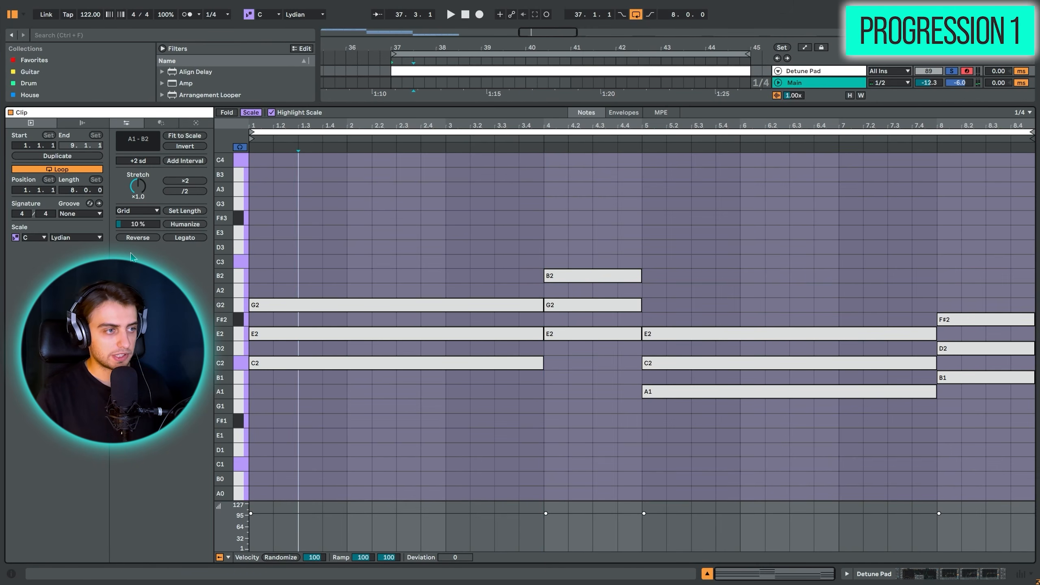
left_click(76, 237)
left_click(65, 229)
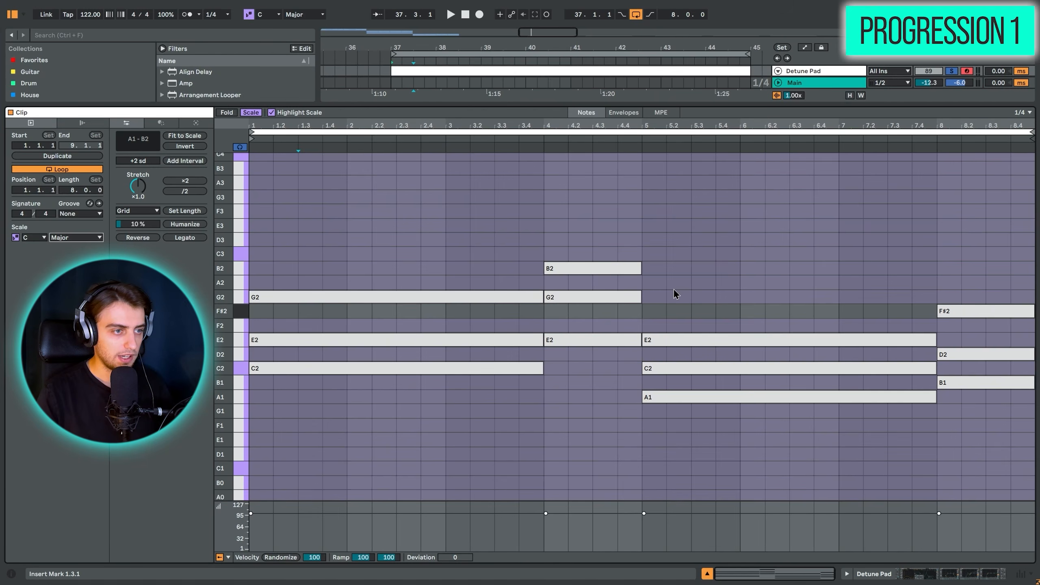
left_click_drag(985, 313, 984, 335)
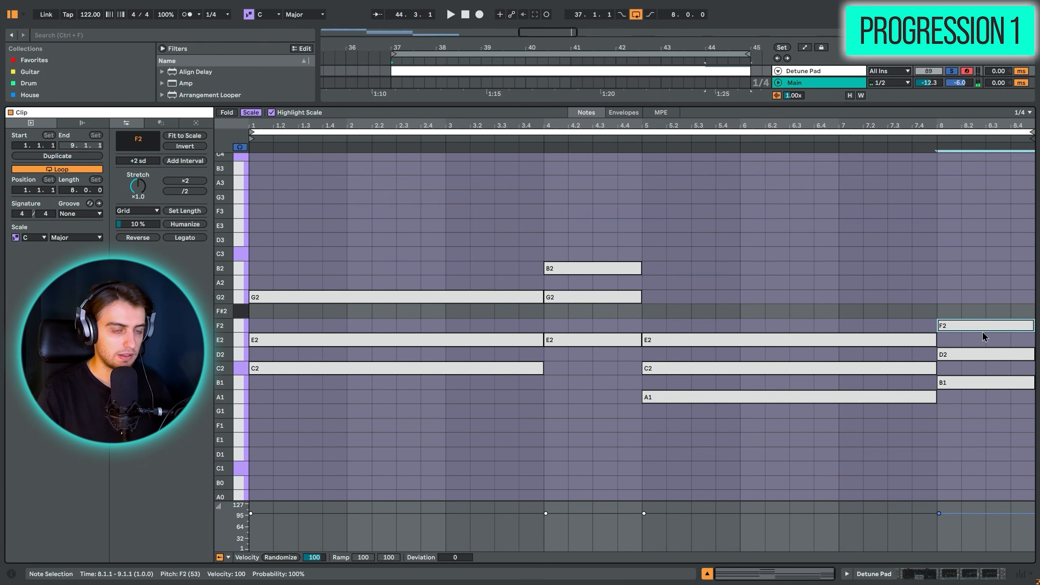
left_click_drag(987, 464, 996, 192)
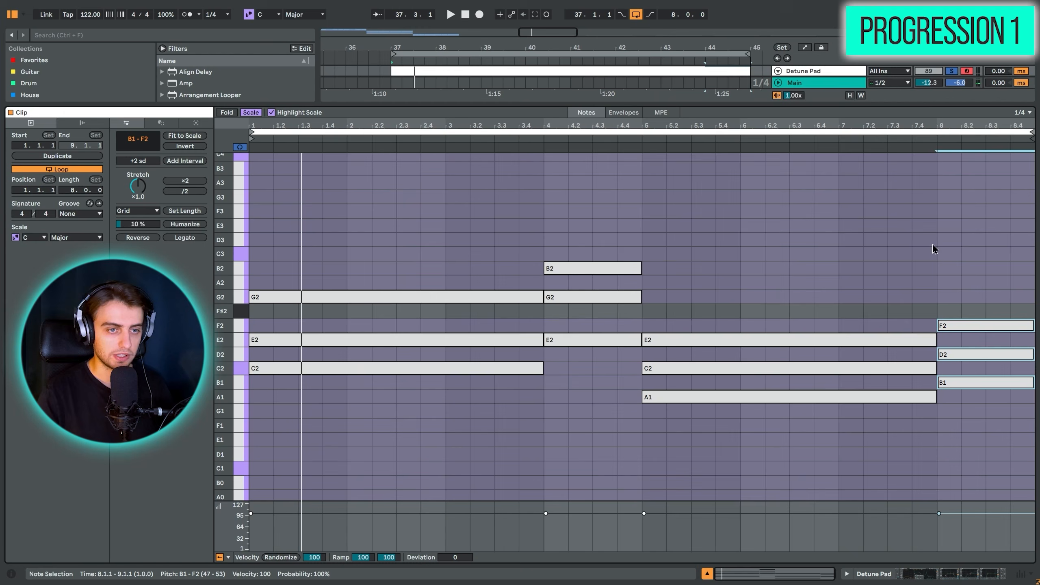
- Set the clip's scale back to Lydian and return the last chord's F2 note to F#2
left_click(72, 238)
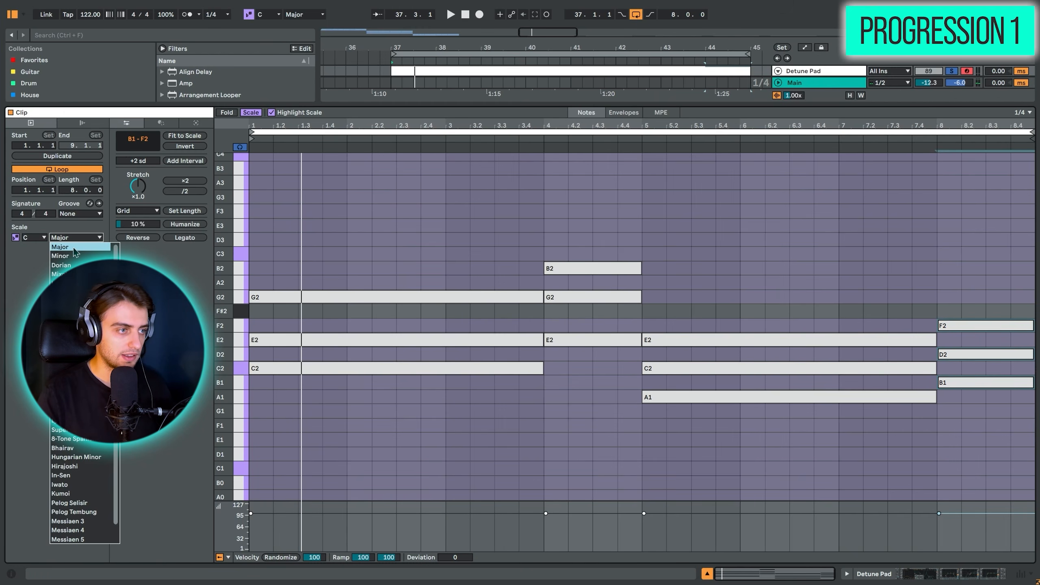
left_click(74, 239)
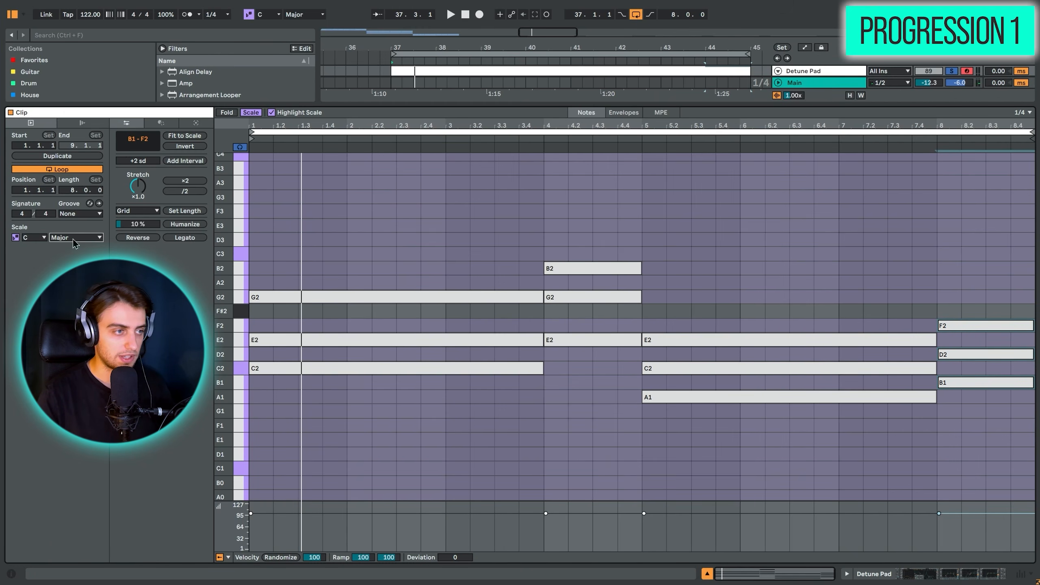
left_click(74, 239)
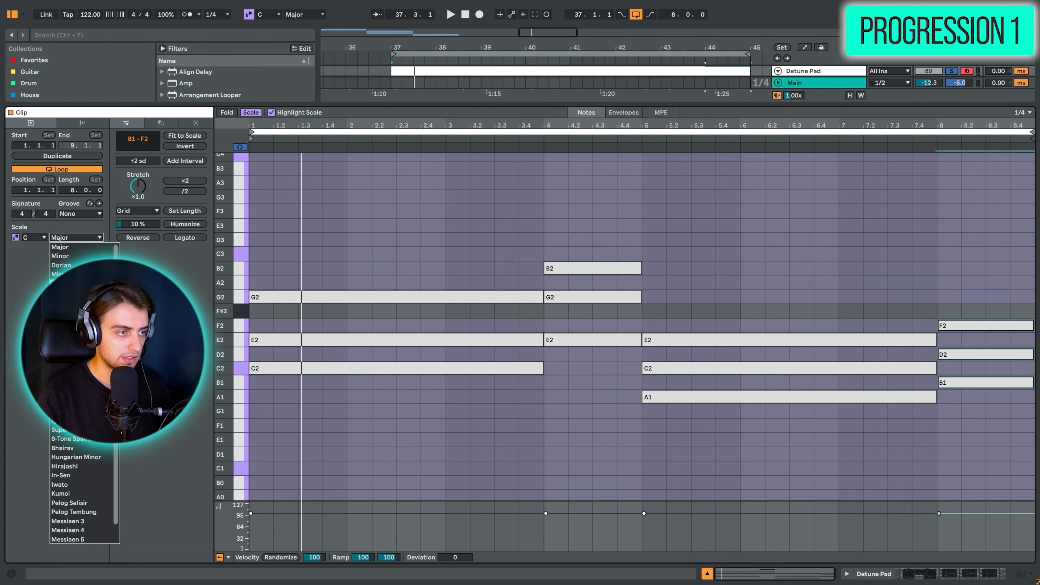
left_click(66, 283)
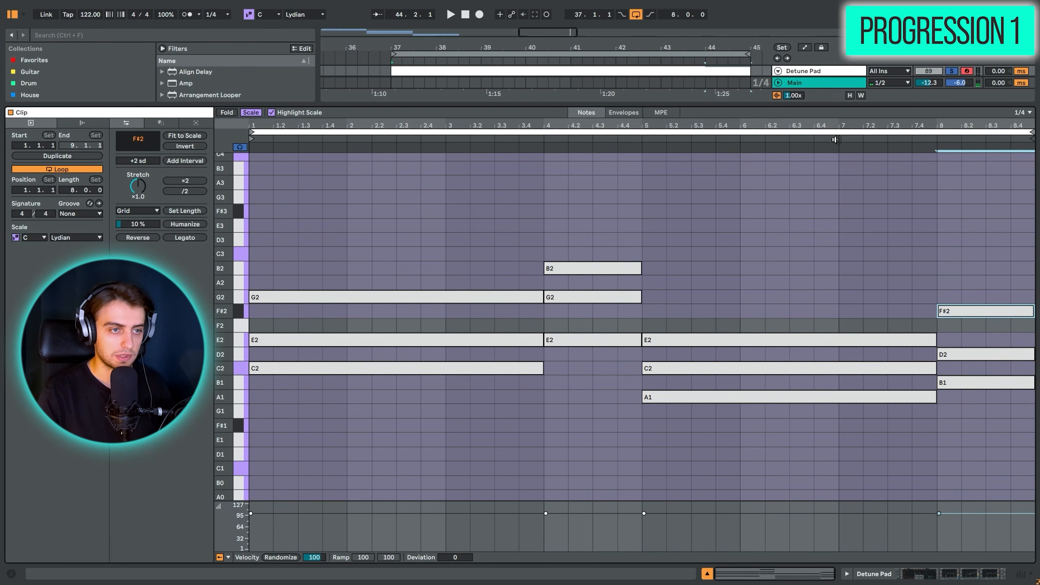
- Play back the final B1, D2 and F#2 chord and place the insert marker at the clip's start
key("space")
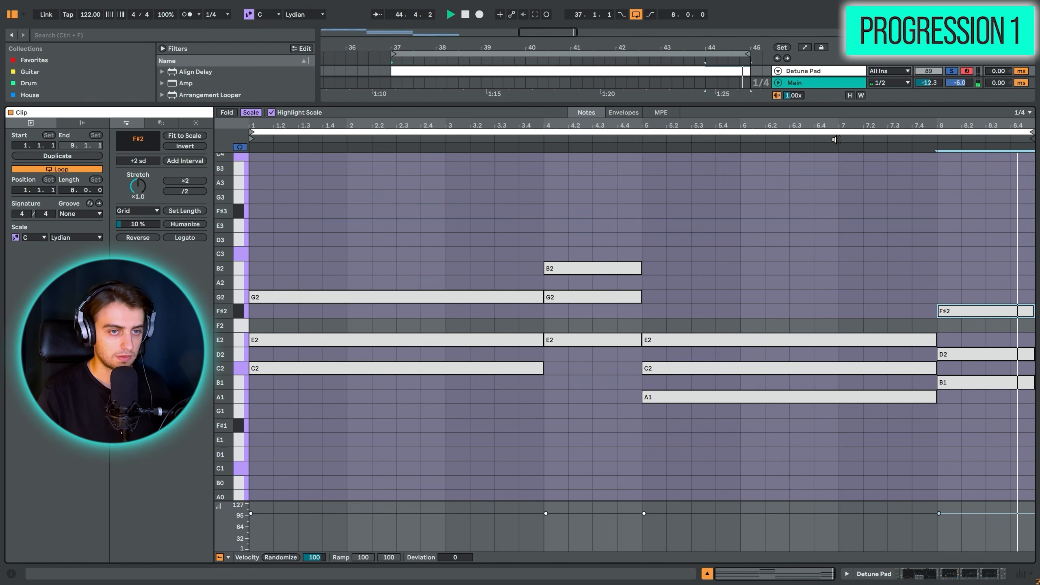
left_click(256, 250)
key("space")
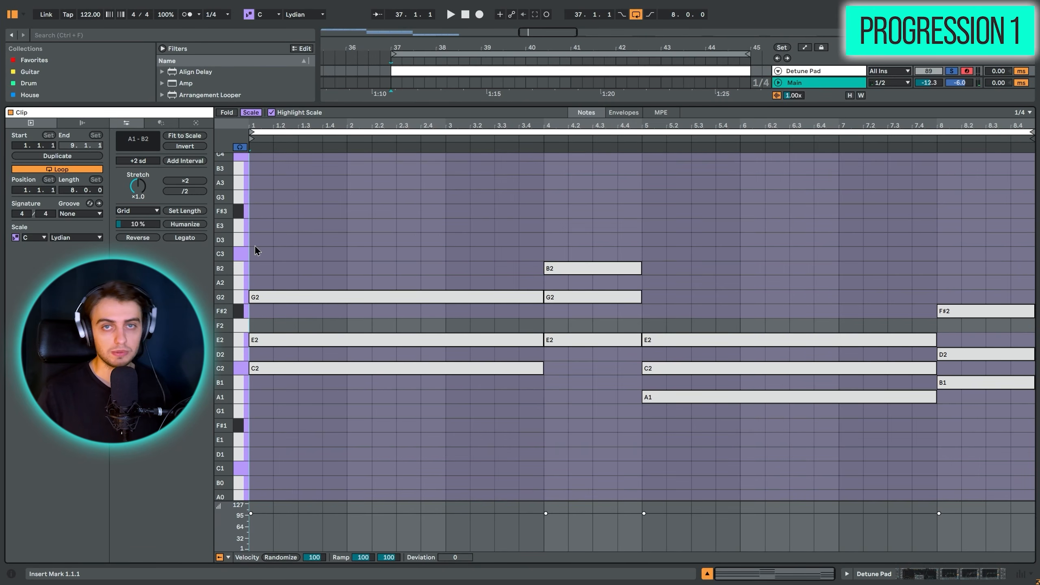
- Turn off note preview and add an interval of -7 scale degrees to the root notes C2, E2, A1 and B1
scroll(404, 272, "down", 3)
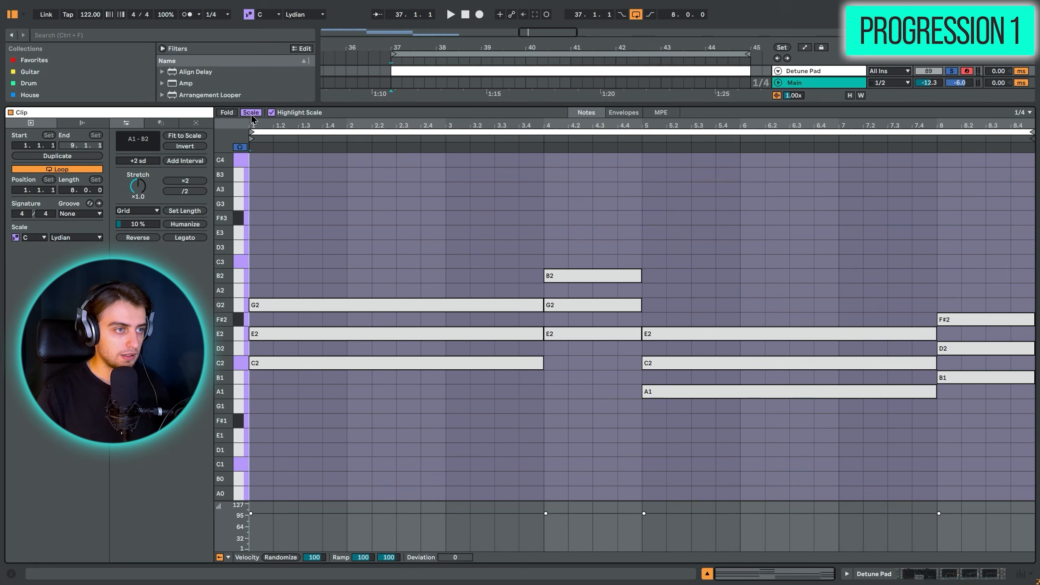
left_click(240, 147)
left_click_drag(309, 370, 476, 327)
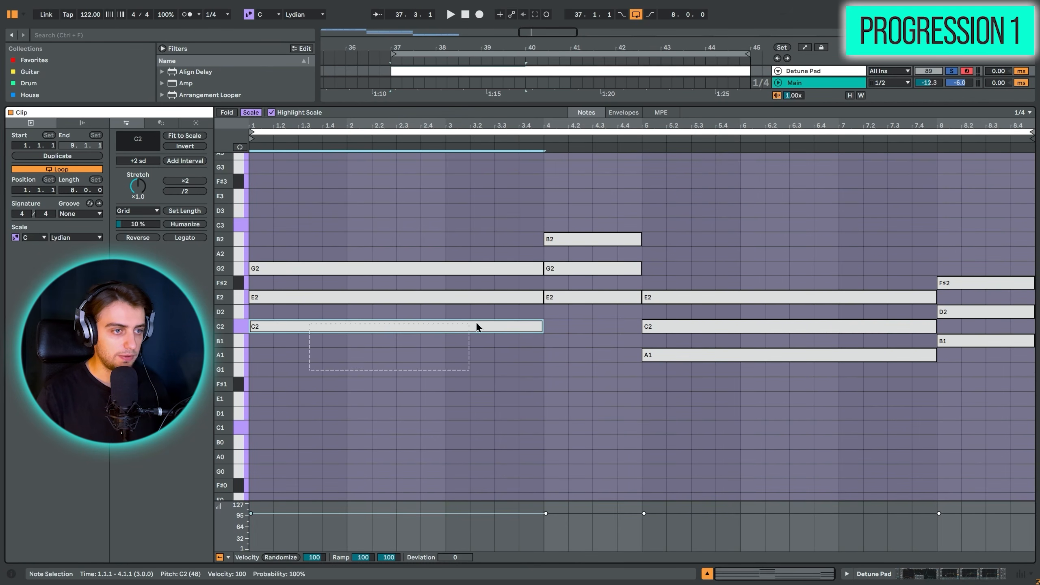
left_click_drag(577, 331, 580, 291)
left_click_drag(662, 399, 703, 359)
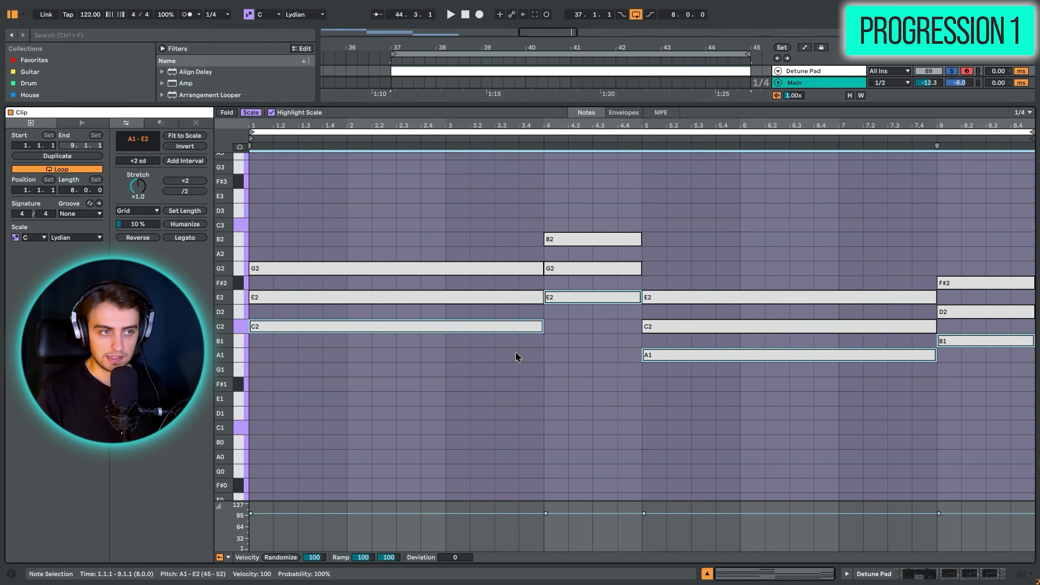
left_click(147, 162)
key("Down")
key("Down")
key("Down")
key("Down")
key("Down")
key("Down")
key("Down")
key("Down")
key("Down")
key("Down")
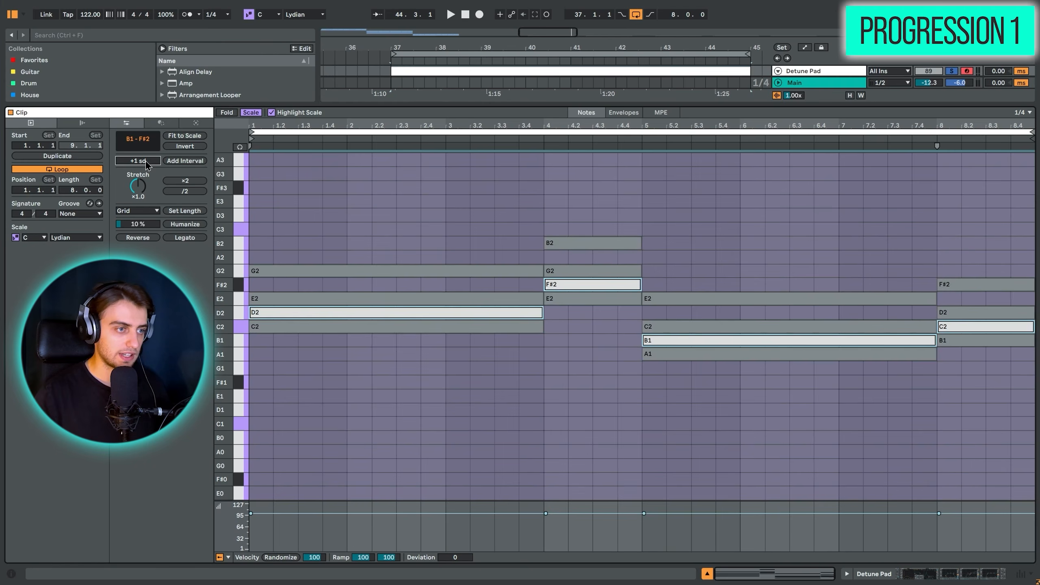
key("Down")
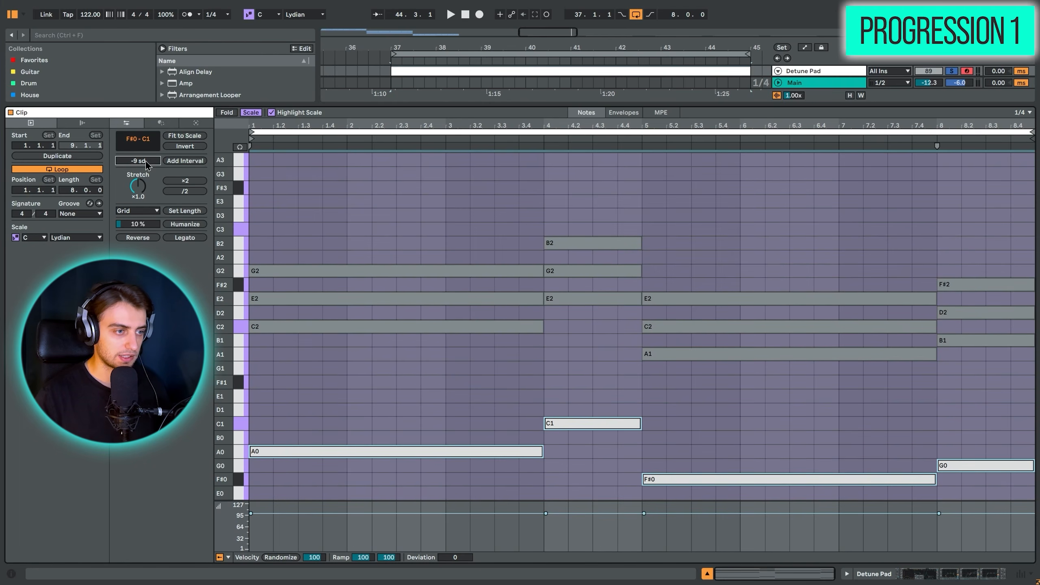
key("Up")
key("Up")
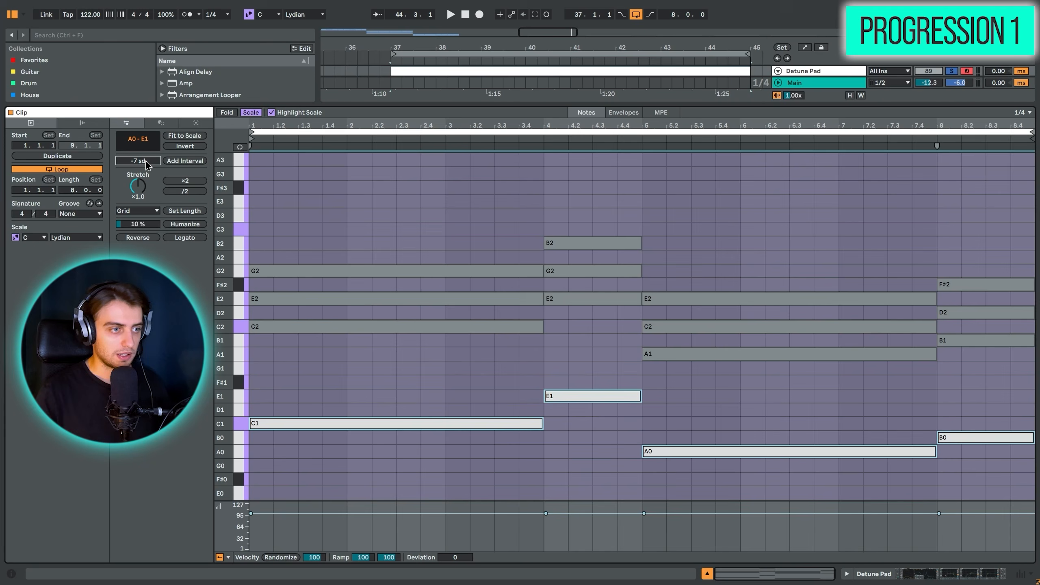
- Play back the triads with their lower-octave bass notes from the start of the clip
left_click(255, 233)
key("space")
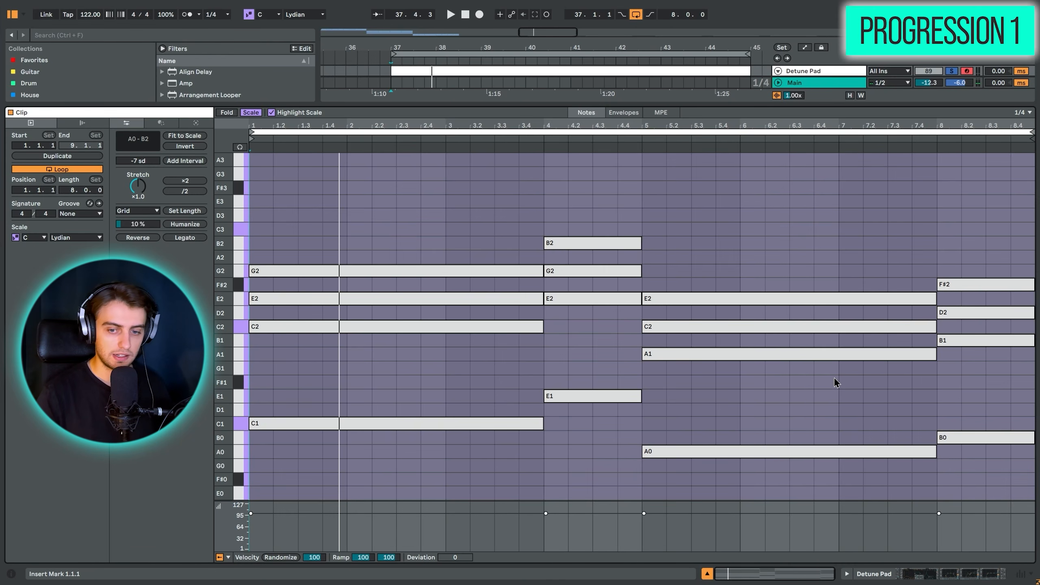
- Raise the middle triad notes E2, G2, C2 and D2 by one octave and play back the opened voicing
left_click(439, 303)
key("space")
left_click(586, 269, "shift")
left_click(678, 327, "shift")
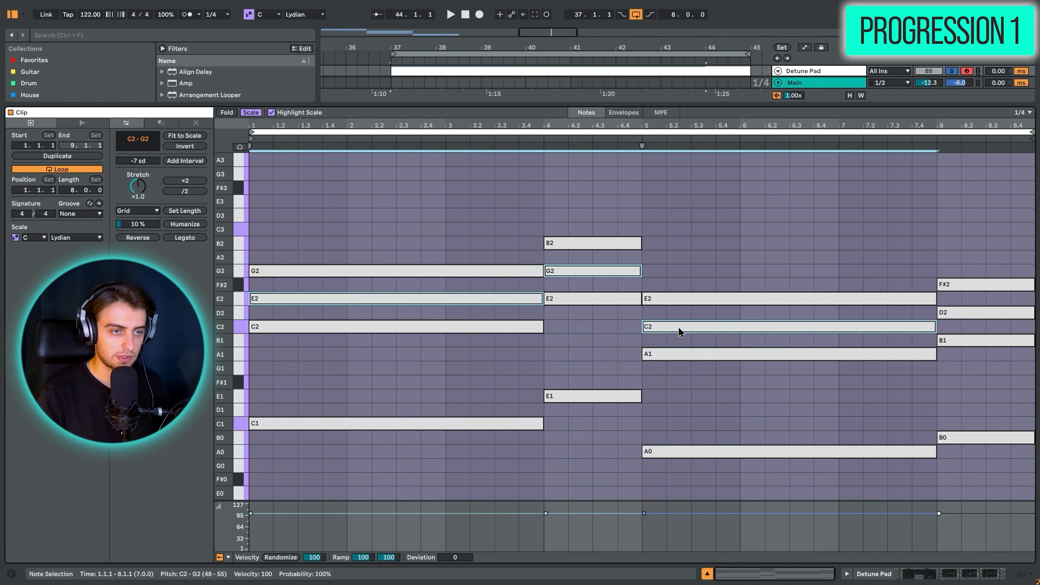
left_click(996, 312, "shift")
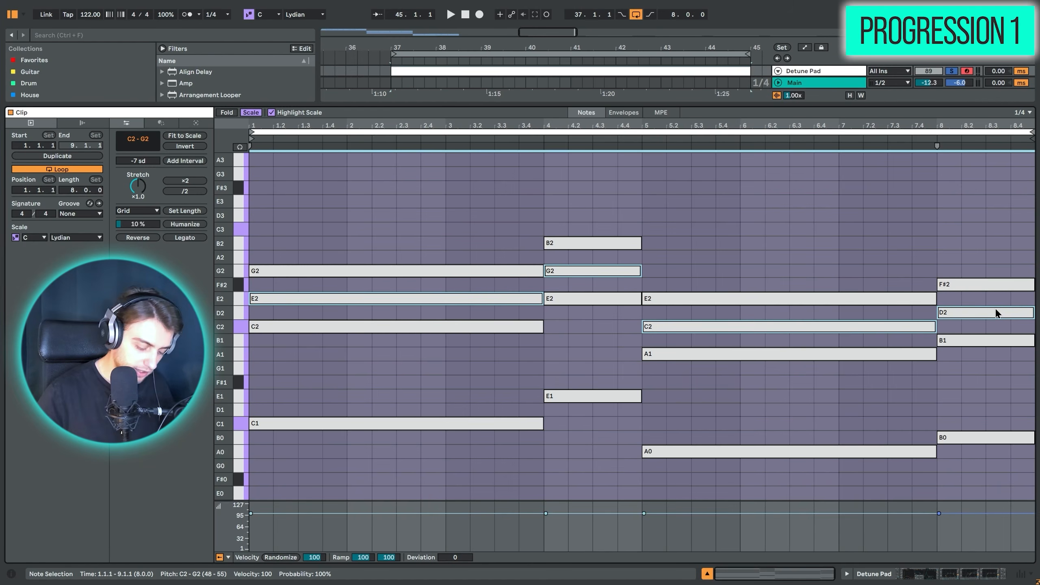
key("shift+Up")
scroll(829, 344, "up", 4)
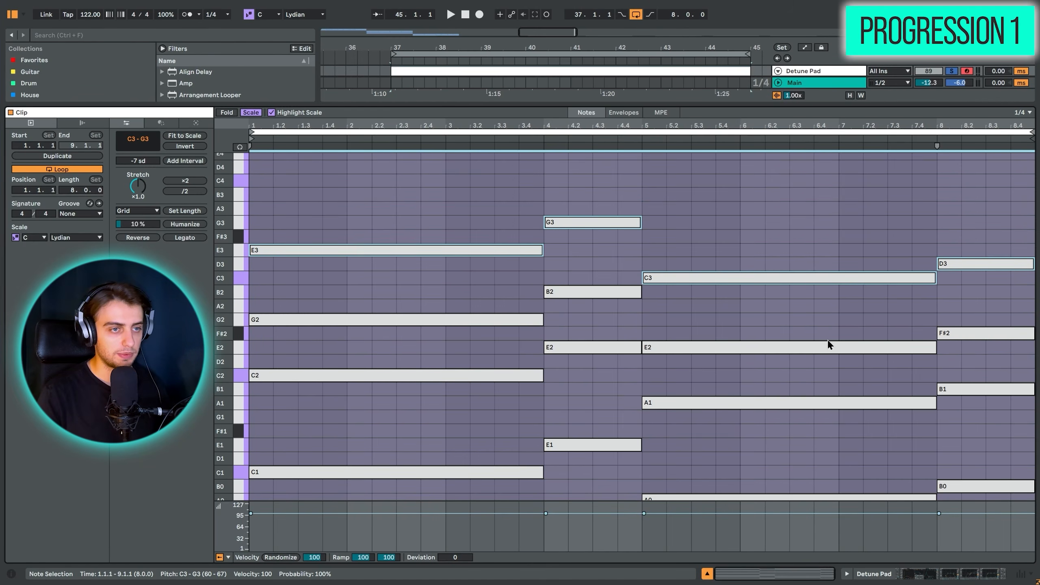
scroll(824, 321, "down", 3)
key("space")
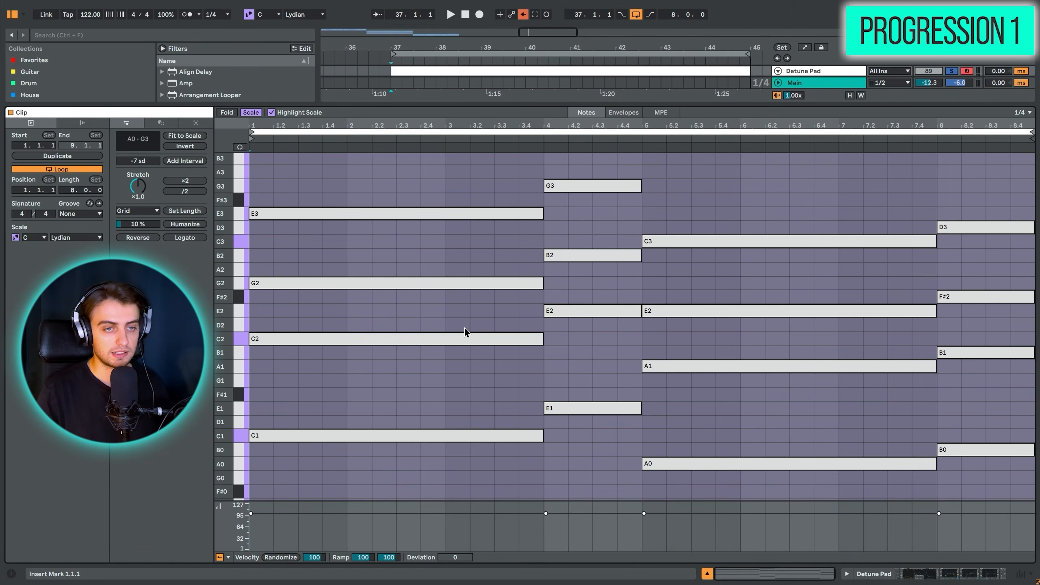
- Solo the Detune Pad track in the Synths group and examine its Chords clip's notes during playback from bar 1
key("shift+Tab")
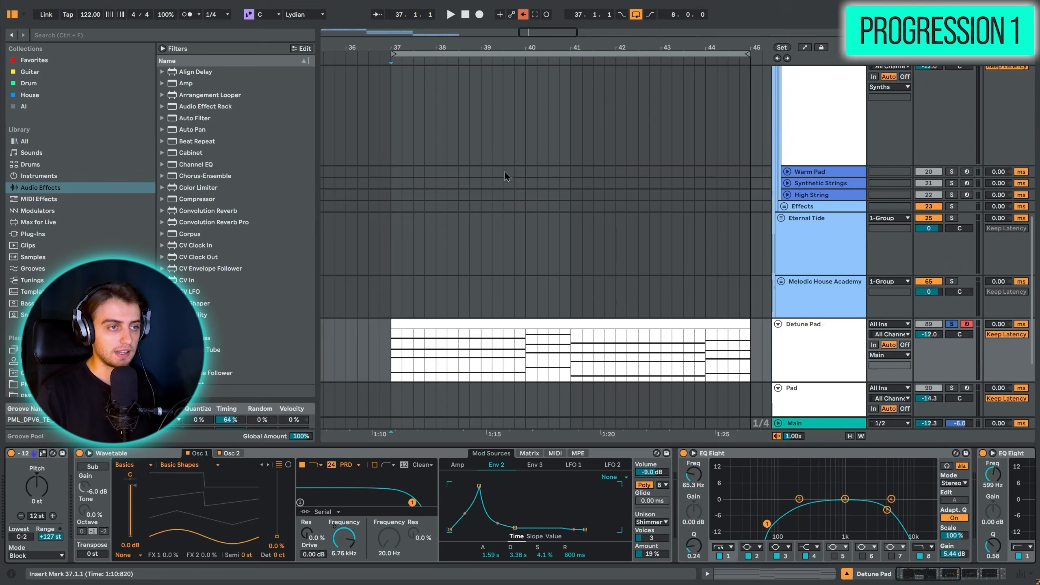
left_click_drag(422, 50, 462, 12)
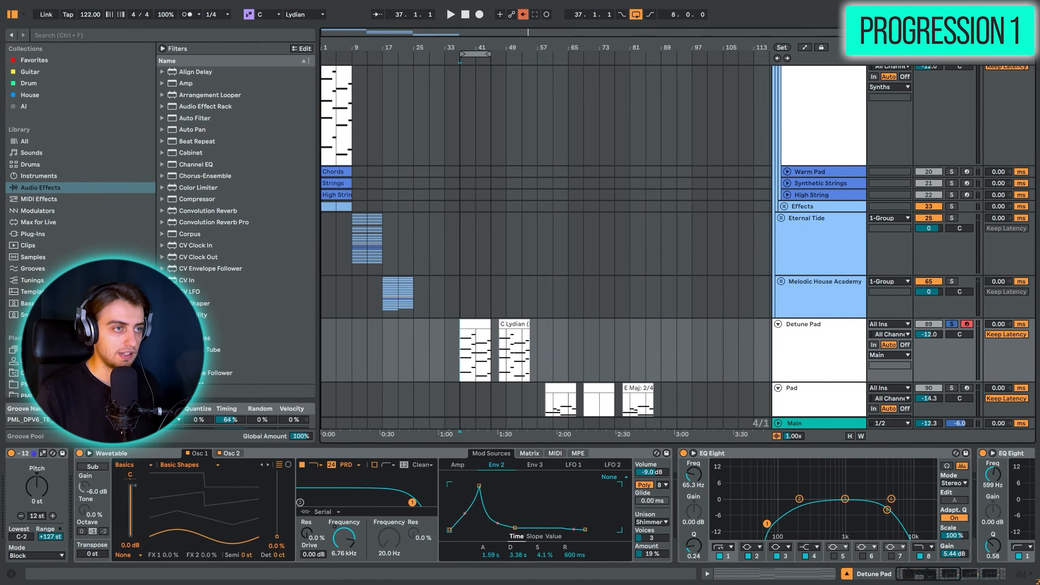
left_click_drag(325, 51, 327, 88)
scroll(399, 199, "up", 3)
left_click(415, 157)
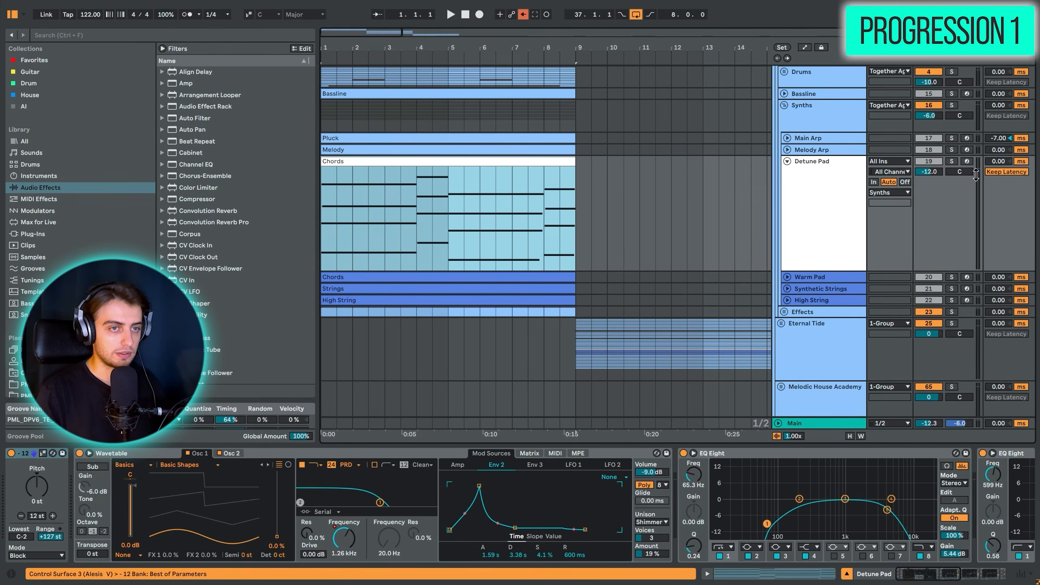
left_click(951, 162)
key("space")
key("shift+Tab")
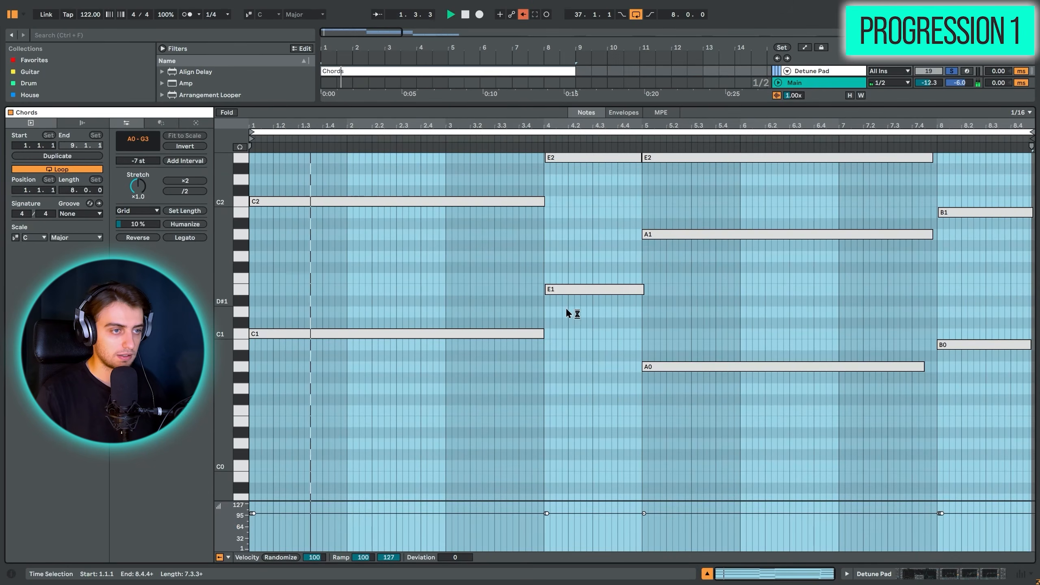
scroll(536, 318, "up", 6)
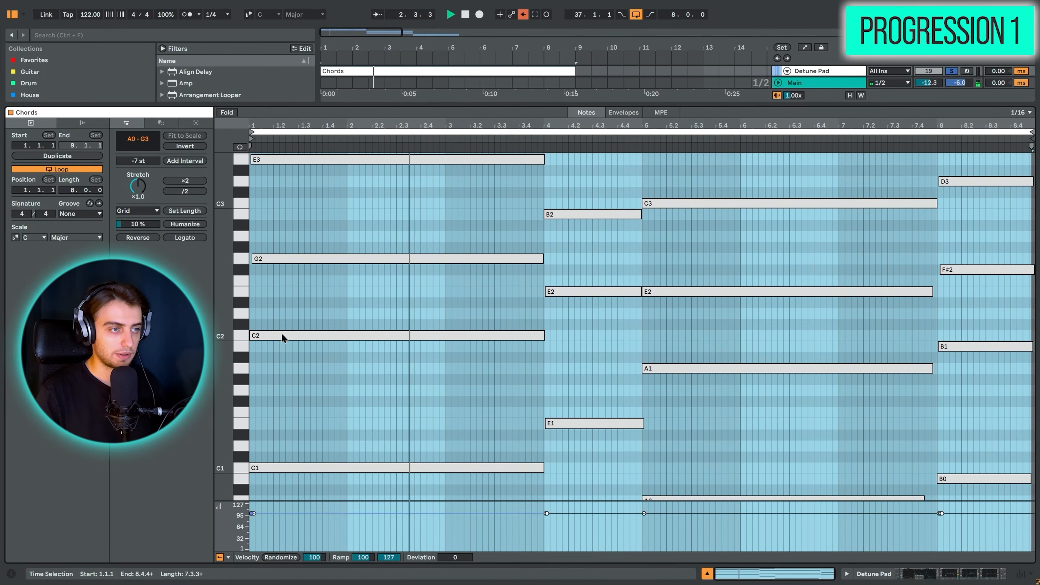
left_click_drag(222, 363, 196, 363)
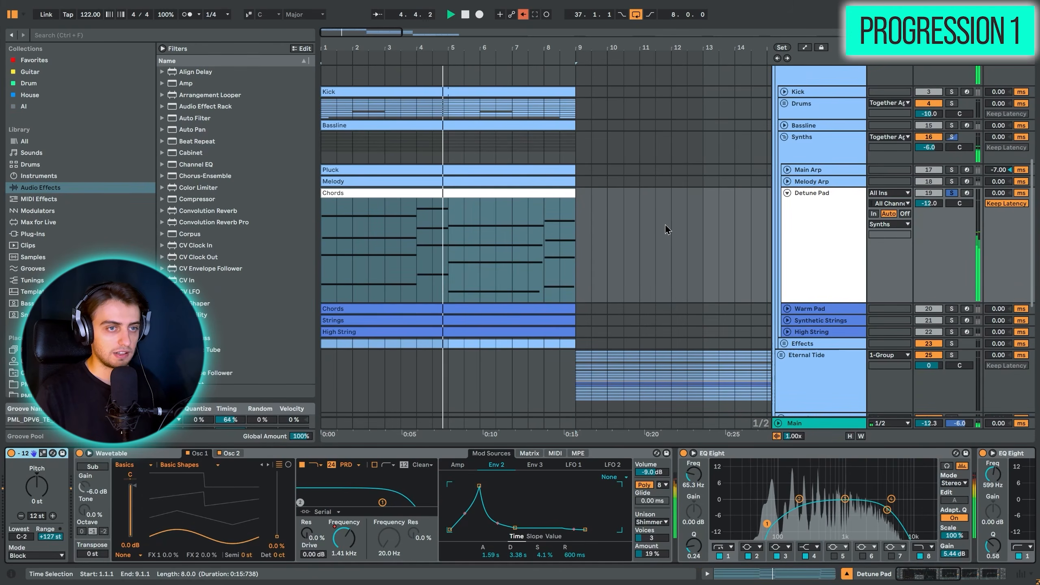
- Unfold the Warm Pad track and solo it together with Detune Pad to hear its Chords clip as a layer
left_click(951, 309)
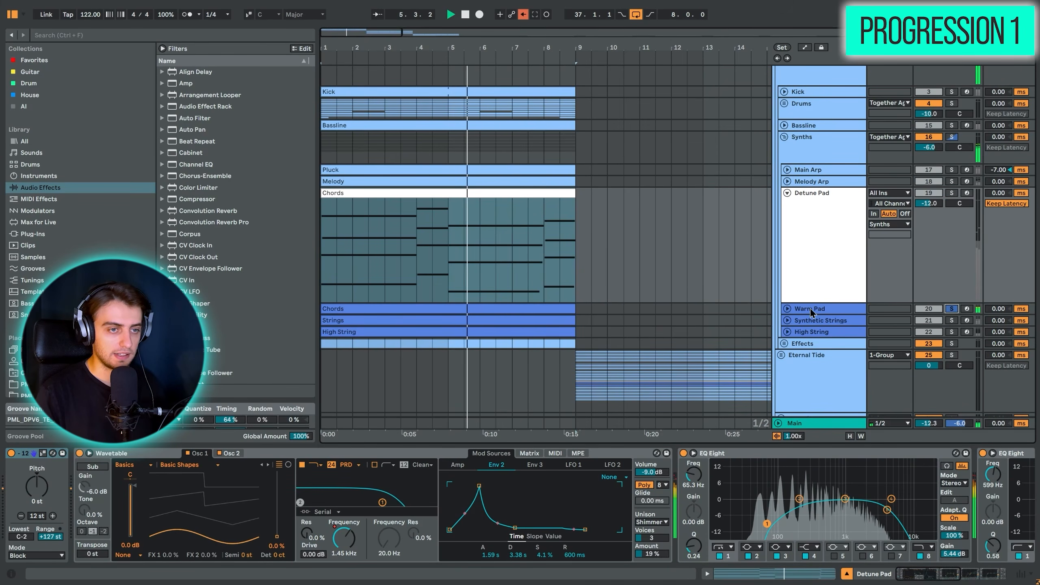
left_click(787, 309)
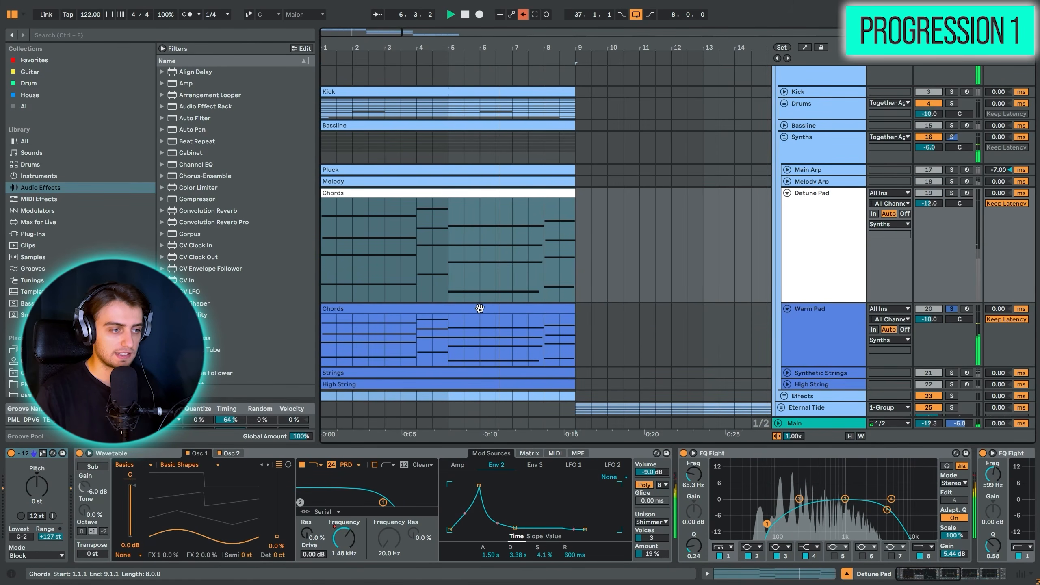
left_click(951, 193, "ctrl")
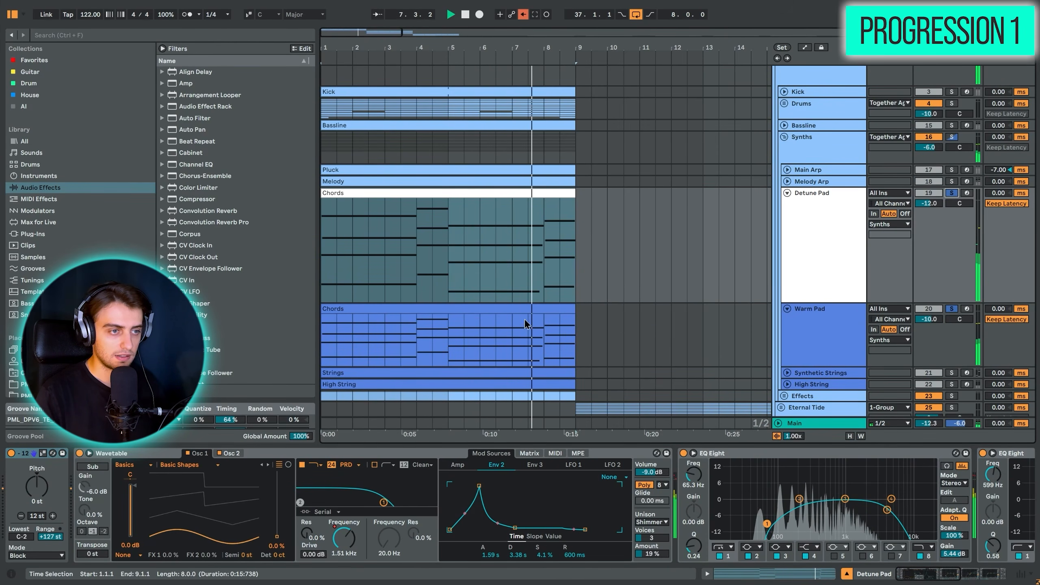
left_click(524, 306)
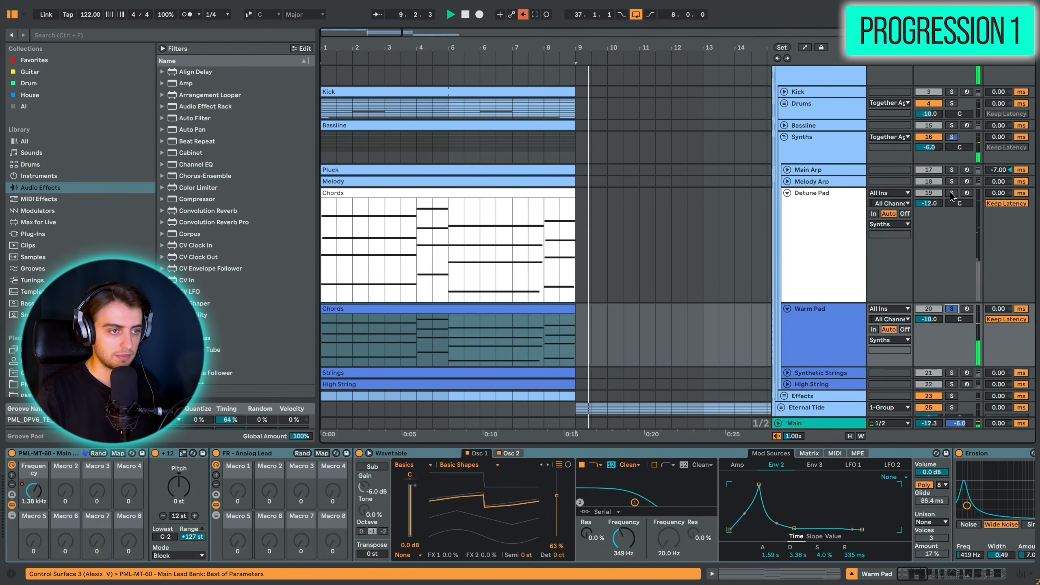
left_click(951, 193)
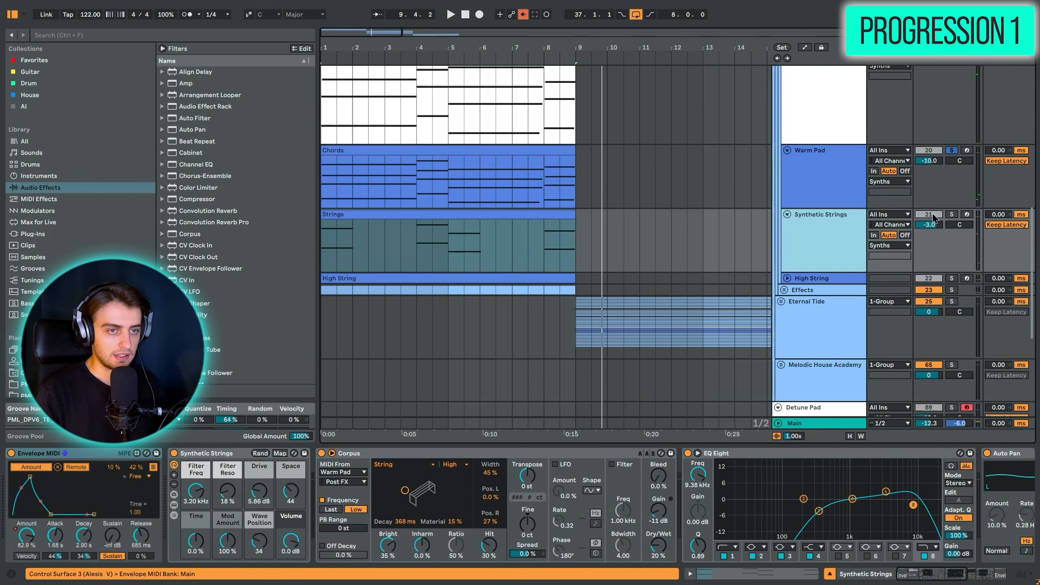
- Add Synthetic Strings to the soloed tracks and loop the arrangement over its eight-bar Strings clip
left_click(954, 215, "ctrl")
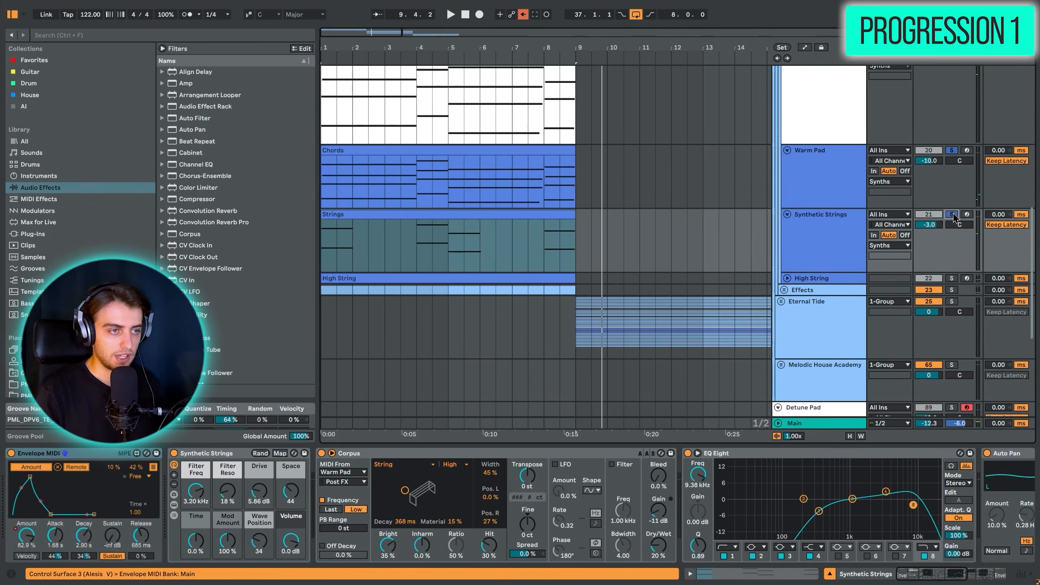
left_click(483, 217)
key("ctrl+l")
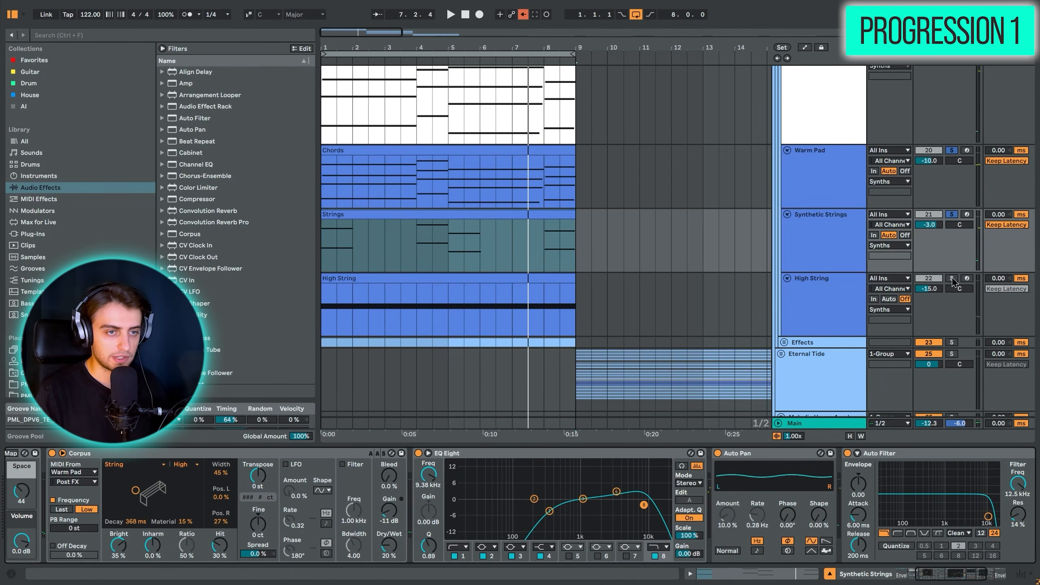
- Add High String to the soloed tracks and play all four chord layers from bar 1
left_click(951, 279)
key("space")
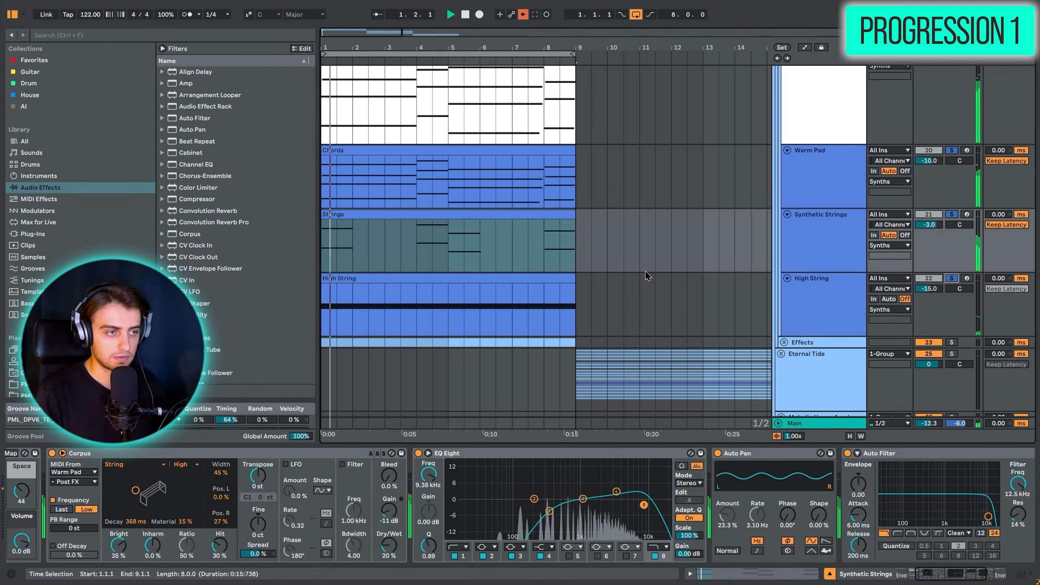
scroll(638, 279, "up", 2)
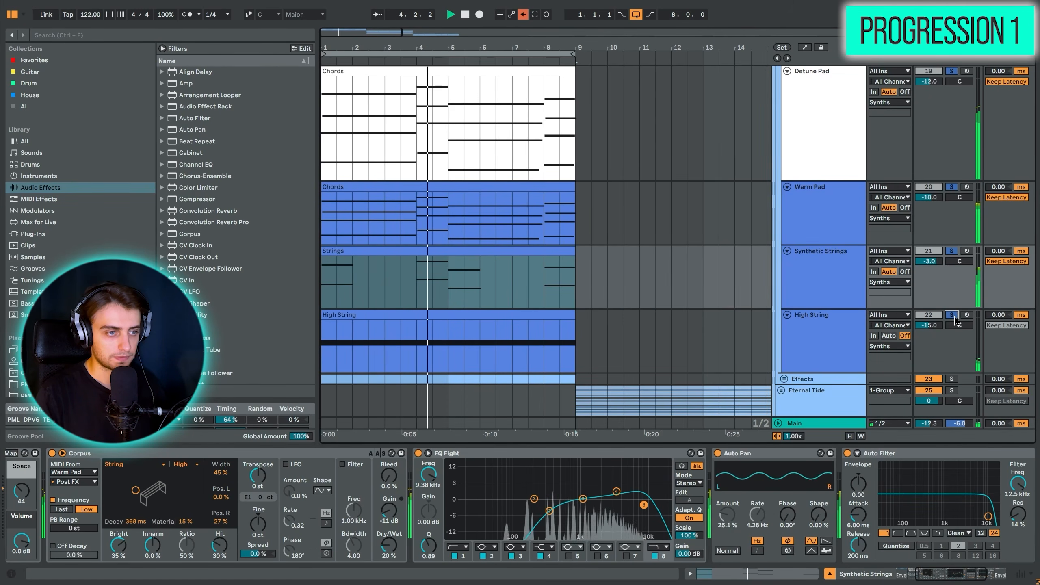
- Stop playback and loop the arrangement over the Eternal Tide group's eight bars starting at bar 9
scroll(684, 325, "up", 2)
scroll(679, 331, "down", 2)
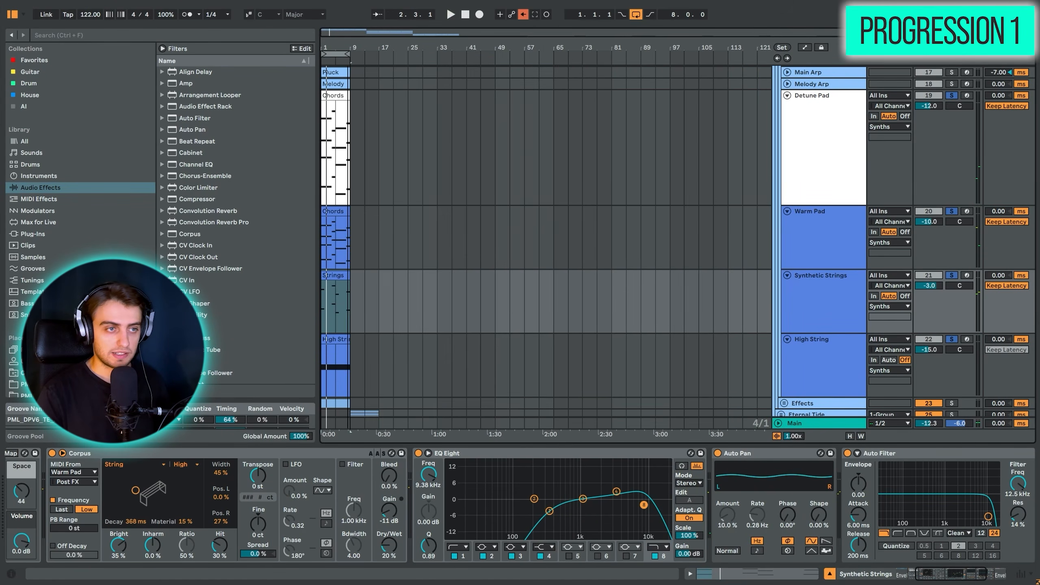
scroll(394, 233, "down", 5)
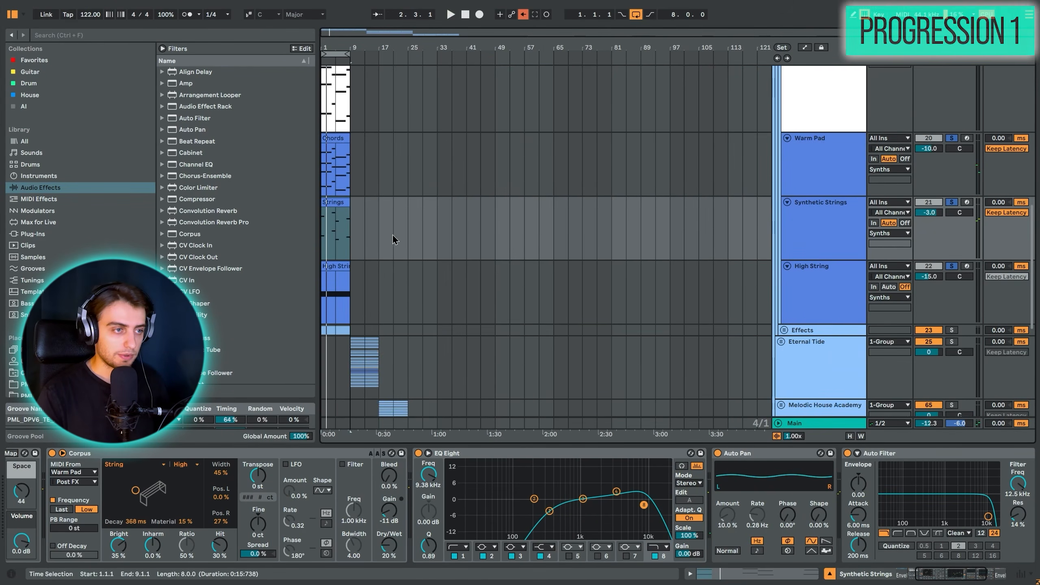
left_click(380, 250)
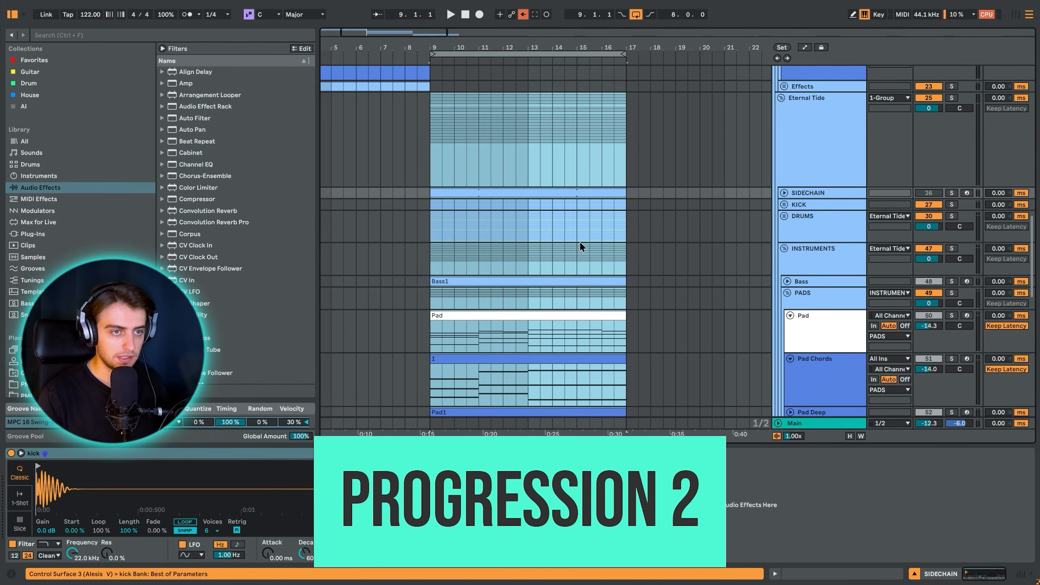
scroll(580, 243, "down", 5)
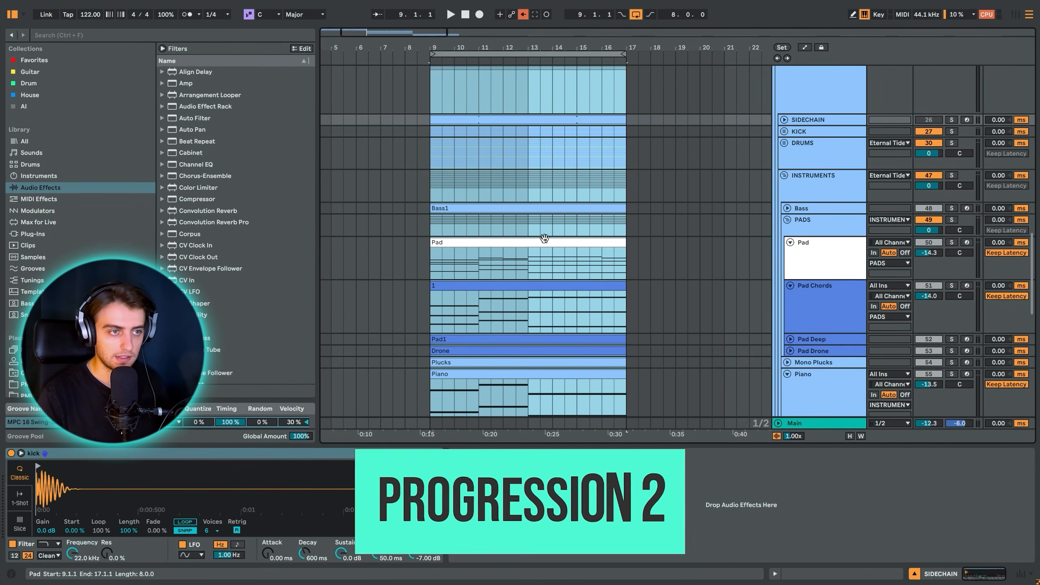
- Play the Eternal Tide section from bar 9 and look through its pad, piano and arp layers
key("space")
scroll(671, 222, "down", 7)
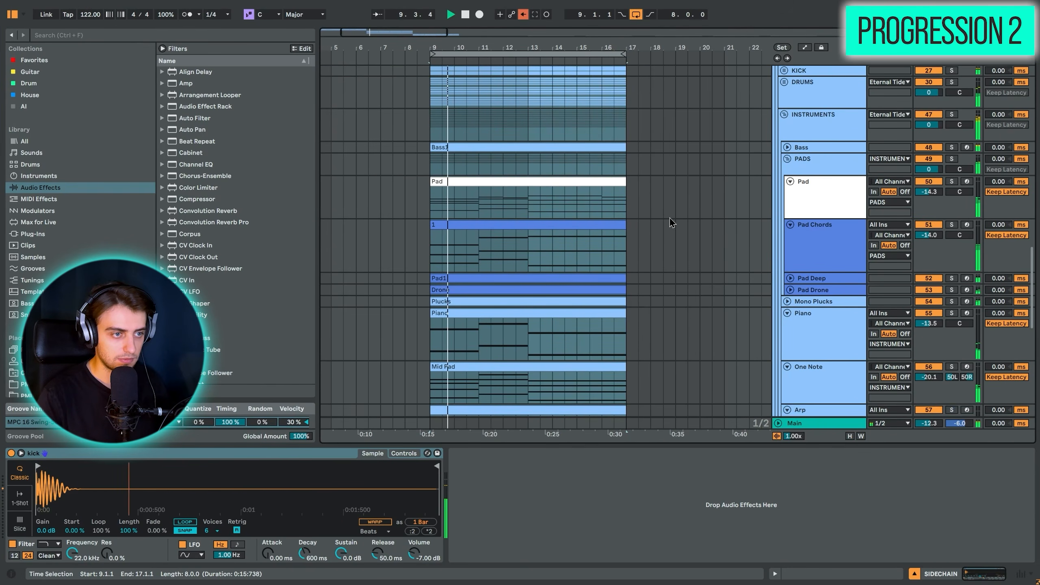
scroll(671, 222, "down", 4)
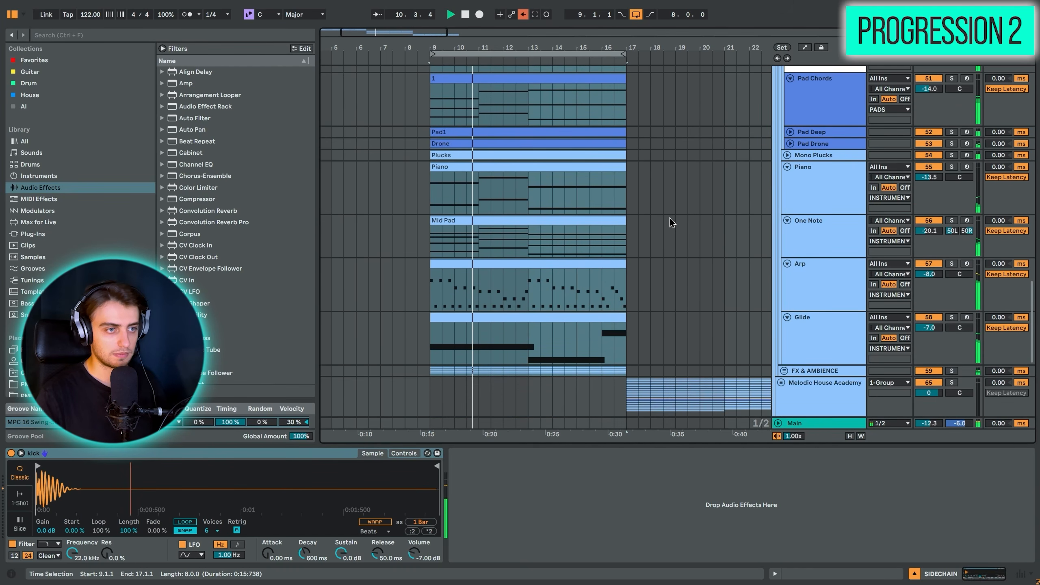
scroll(672, 221, "up", 4)
scroll(672, 221, "up", 4)
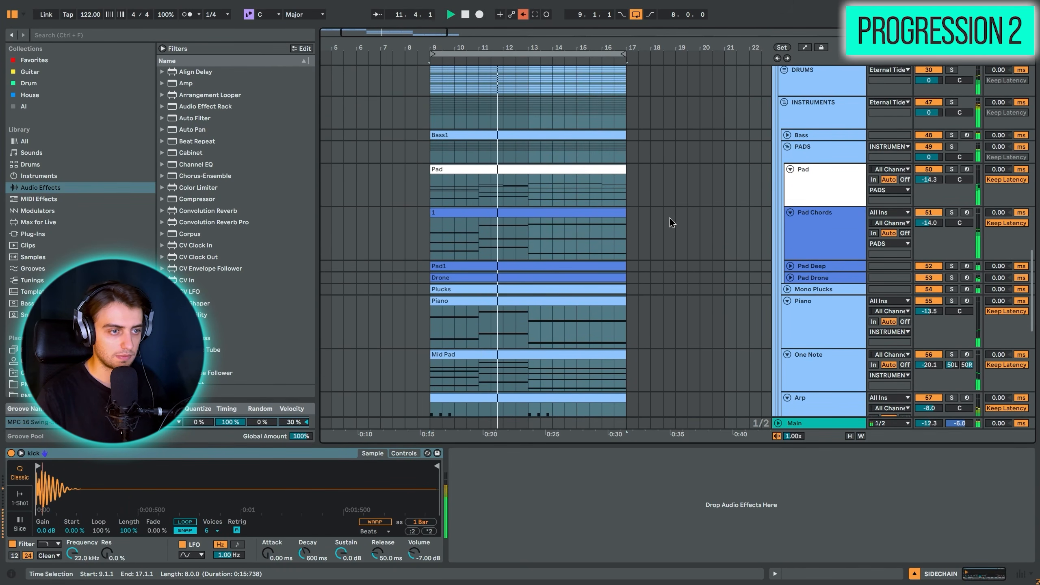
- Enlarge the Pad track in the PADS group, solo it and examine its clip's notes during playback from bar 9
key("z")
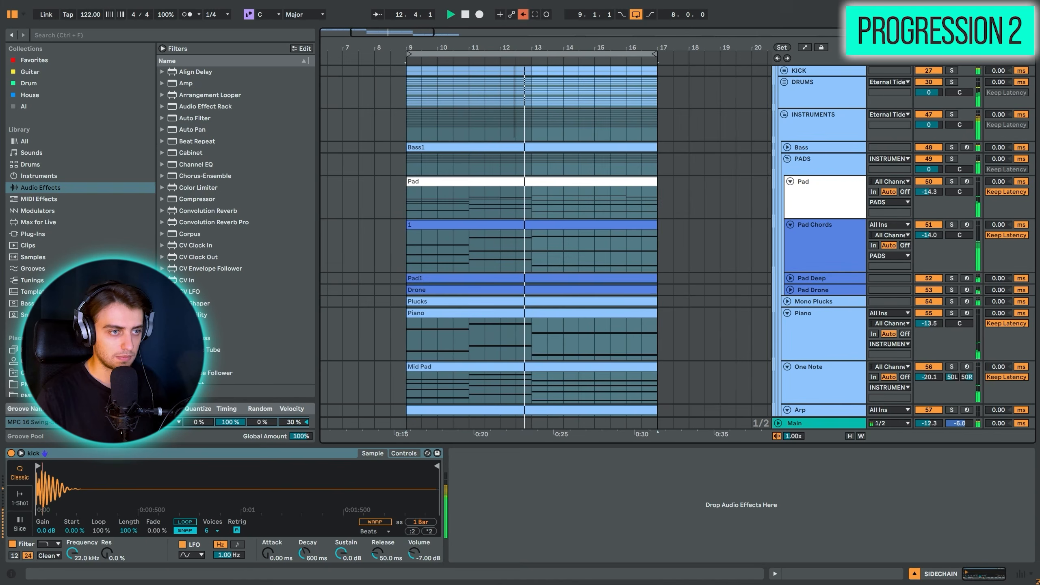
left_click(657, 186)
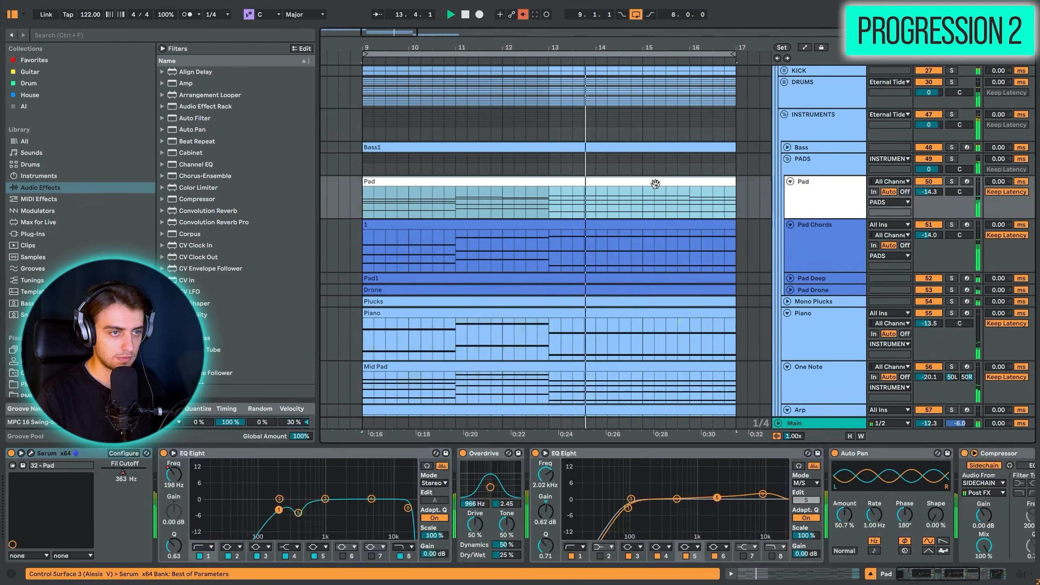
left_click_drag(802, 217, 808, 271)
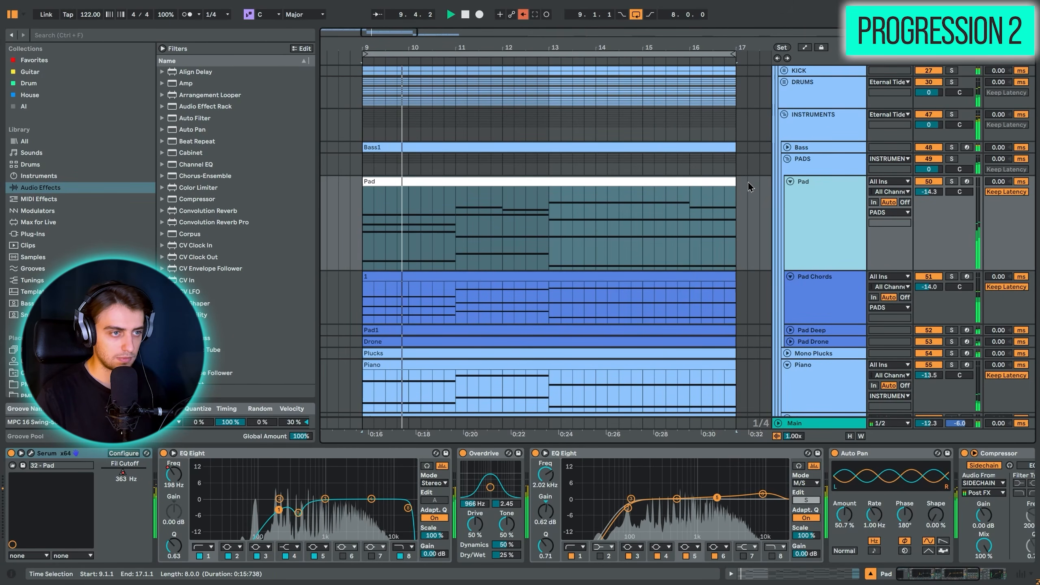
key("space")
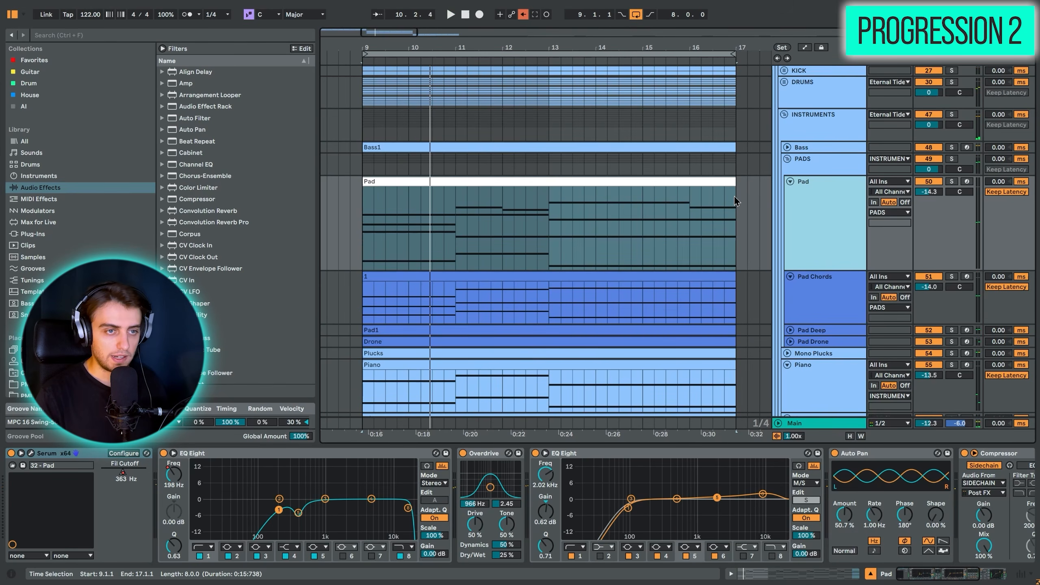
left_click(951, 181)
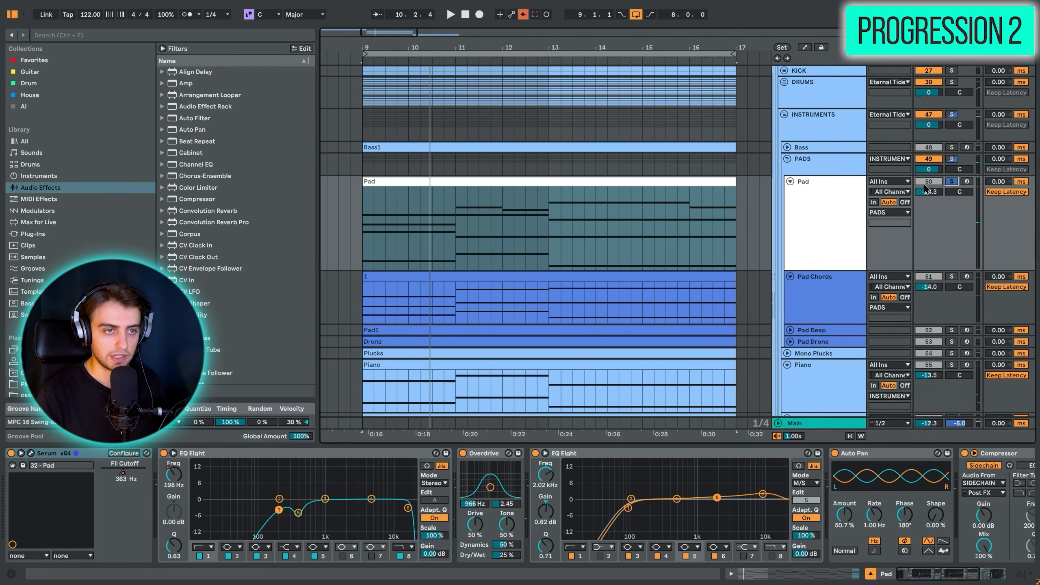
left_click(638, 184)
key("space")
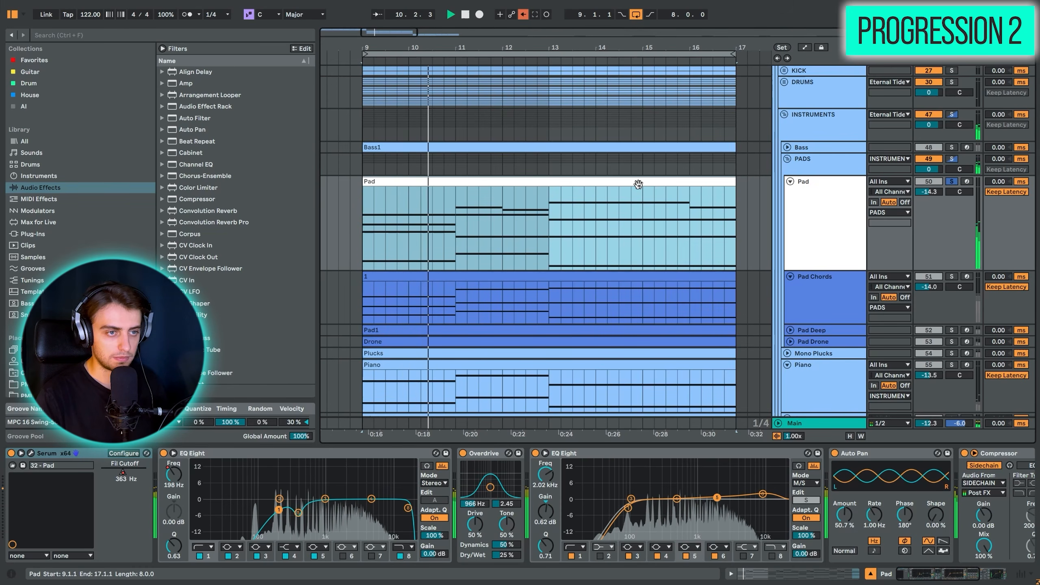
mouse_move(927, 187)
left_mouse_down()
mouse_move(927, 157)
mouse_move(928, 189)
left_mouse_up()
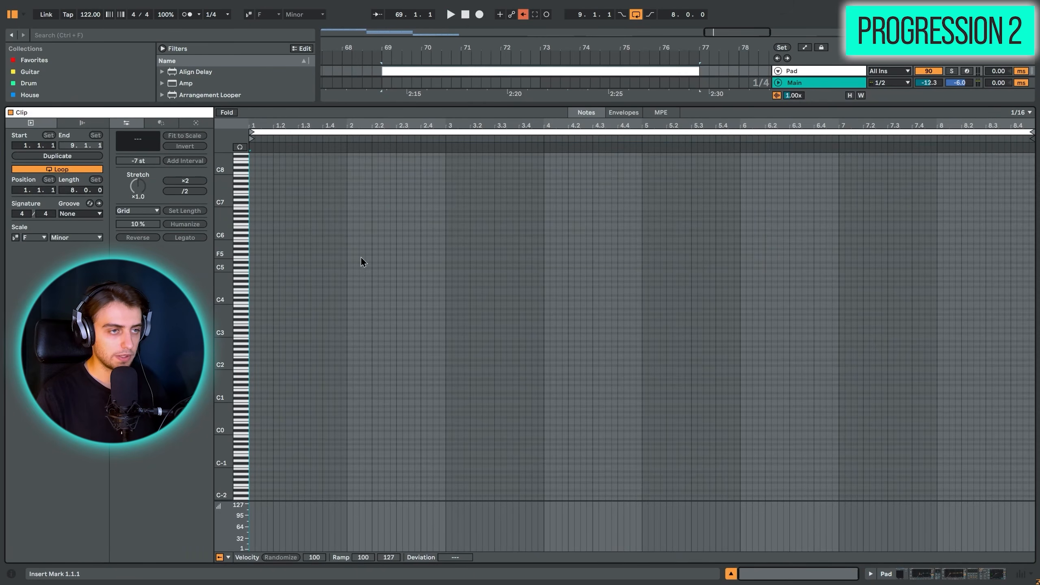
- Arm the Pad track and limit the empty eight-bar clip at bar 69 to notes of the E Major scale
left_click(968, 72)
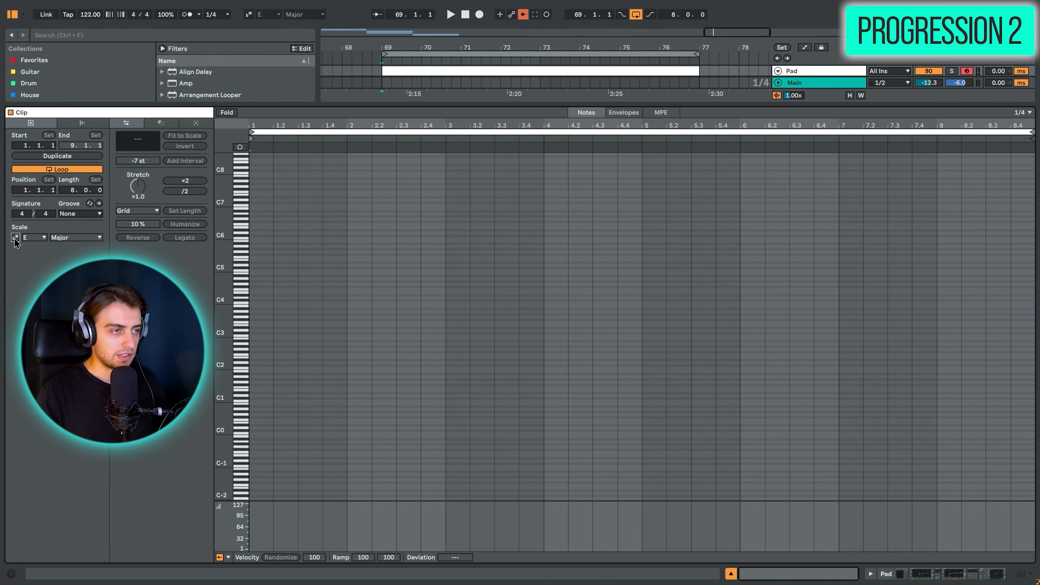
left_click(15, 237)
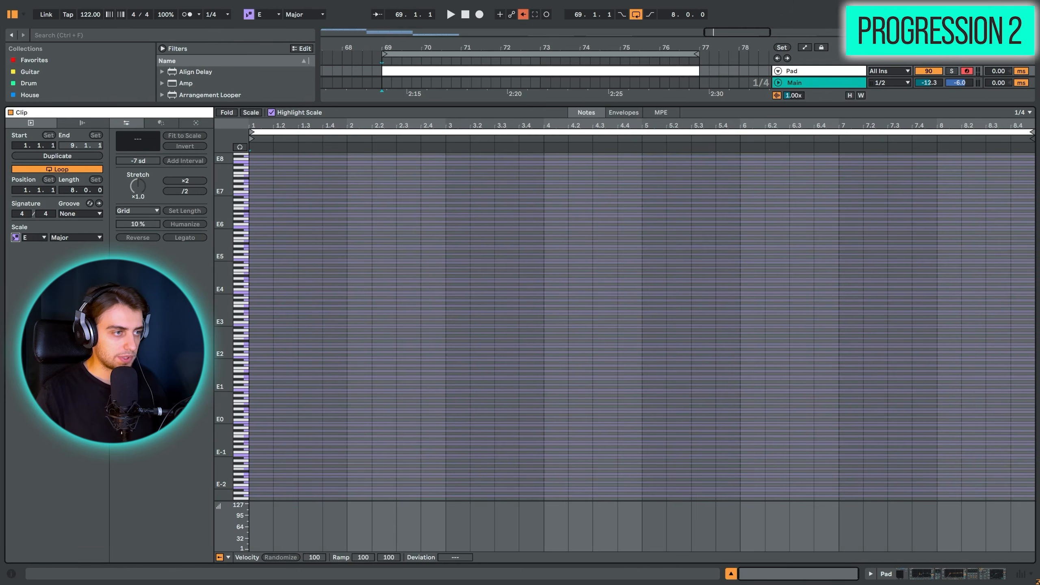
left_click(251, 113)
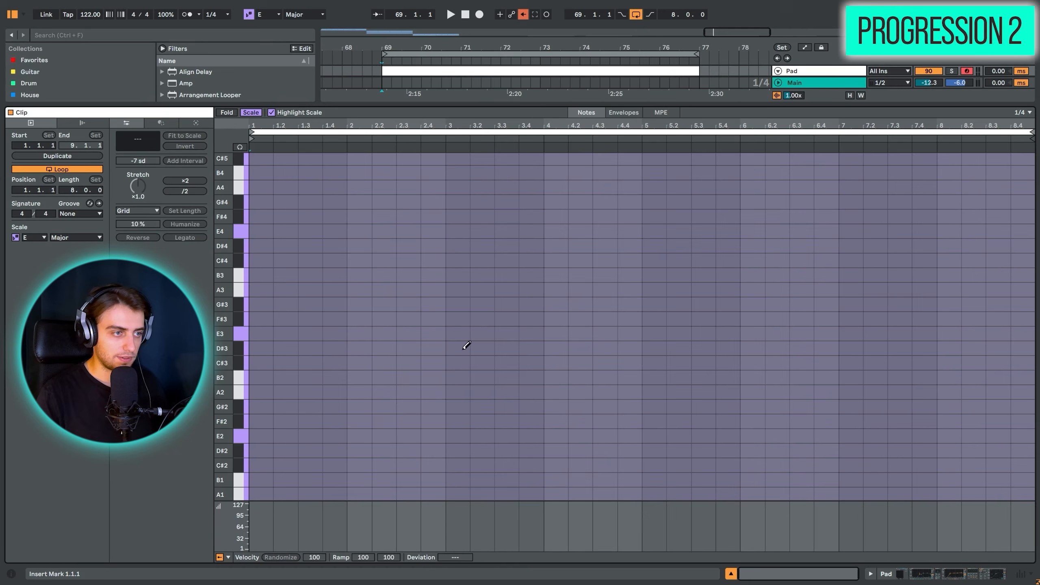
- Place root notes F#3, A3 and E3 at bars 1, 3 and 5 of the clip and extend them with Legato
left_click(267, 317)
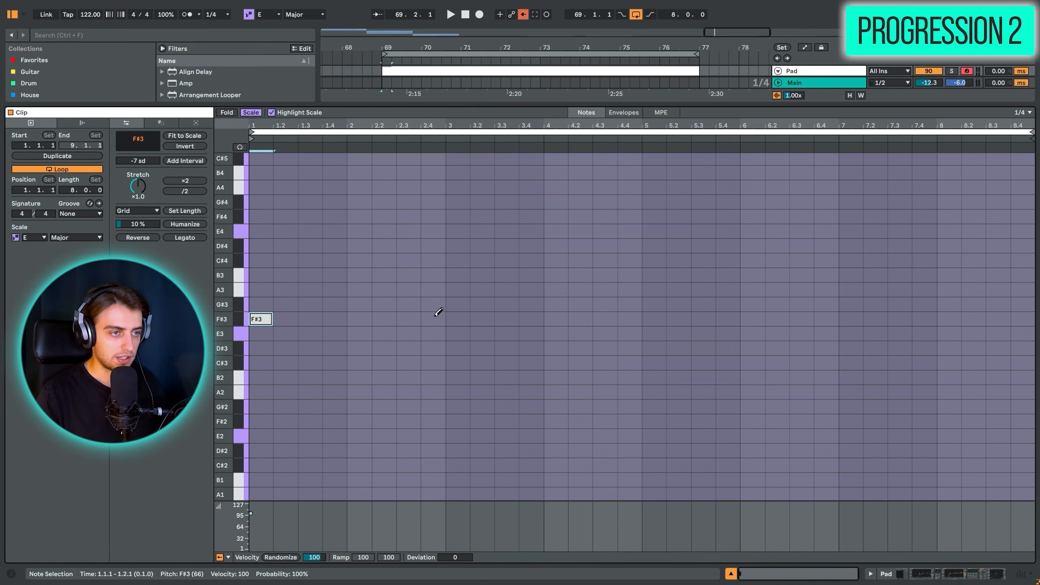
left_click(463, 289)
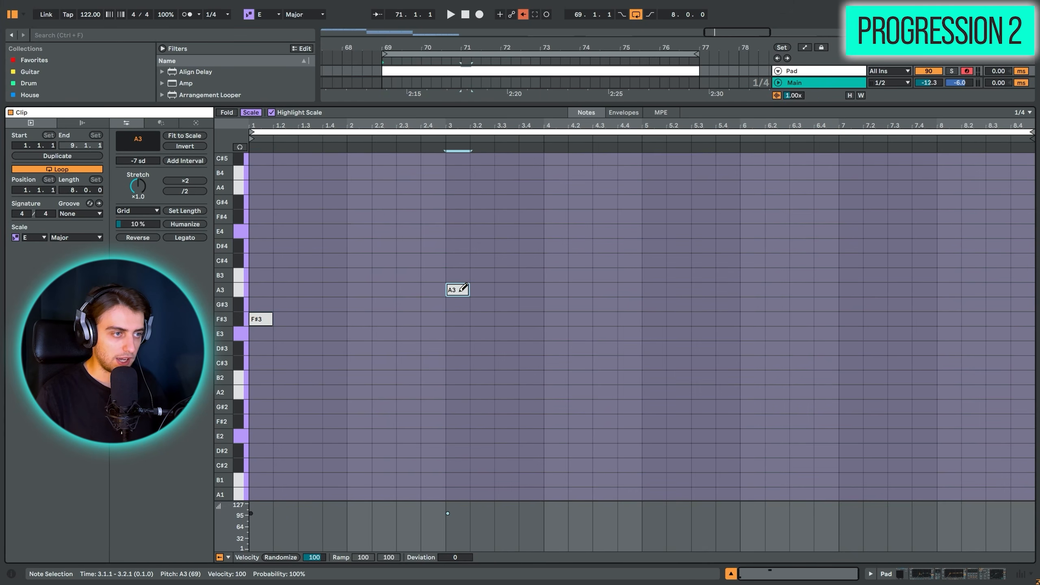
left_click(653, 333)
left_click_drag(695, 255, 250, 348)
left_click(588, 267)
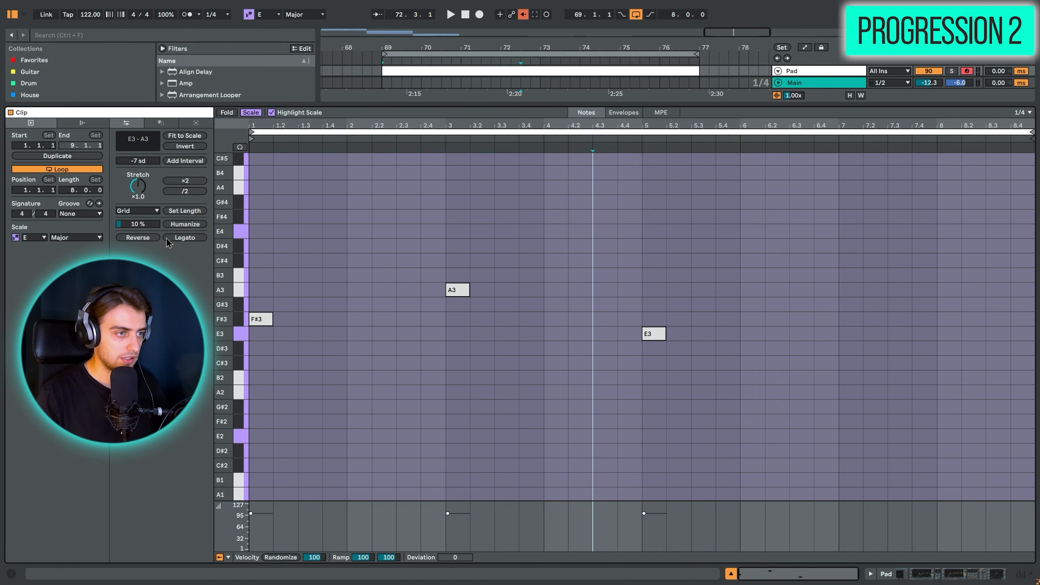
key("ctrl+l")
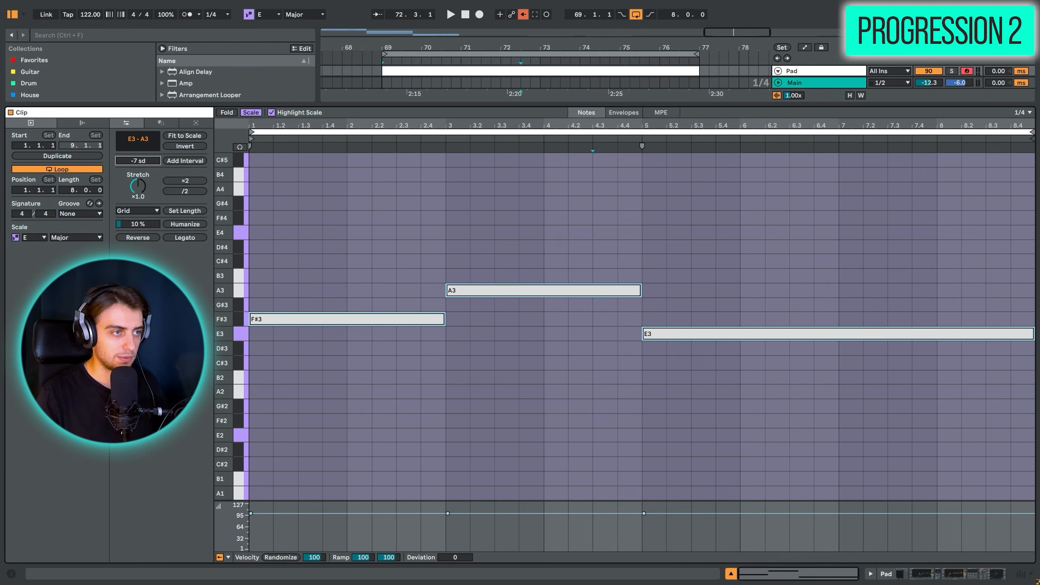
- Add a +2 scale-degree interval twice to the root notes to build three-note triads
left_click_drag(138, 161, 138, 141)
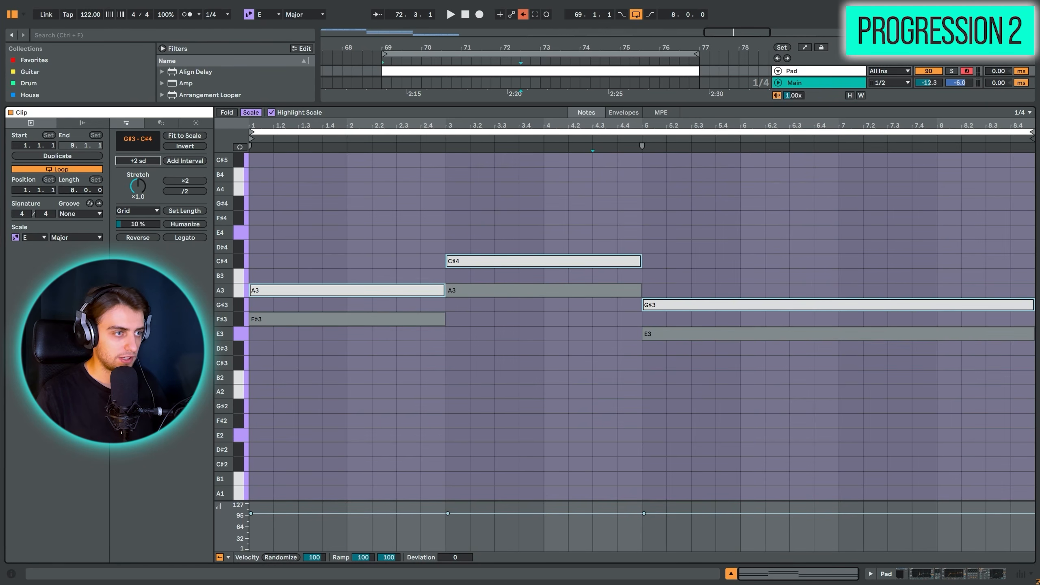
left_click(175, 161)
left_click(253, 233)
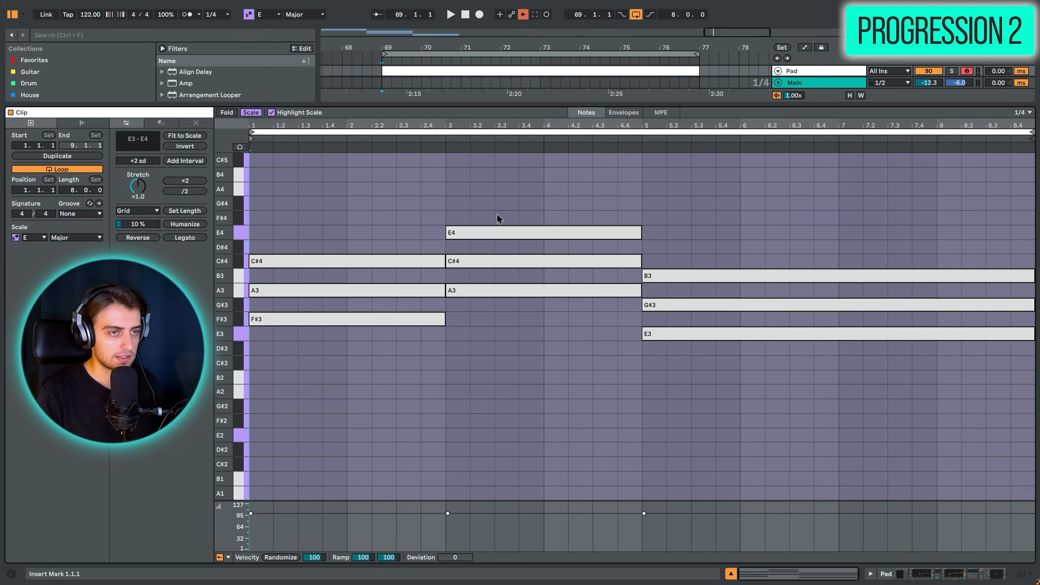
- Play the three triads from the start of the clip
left_click_drag(259, 201, 1033, 178)
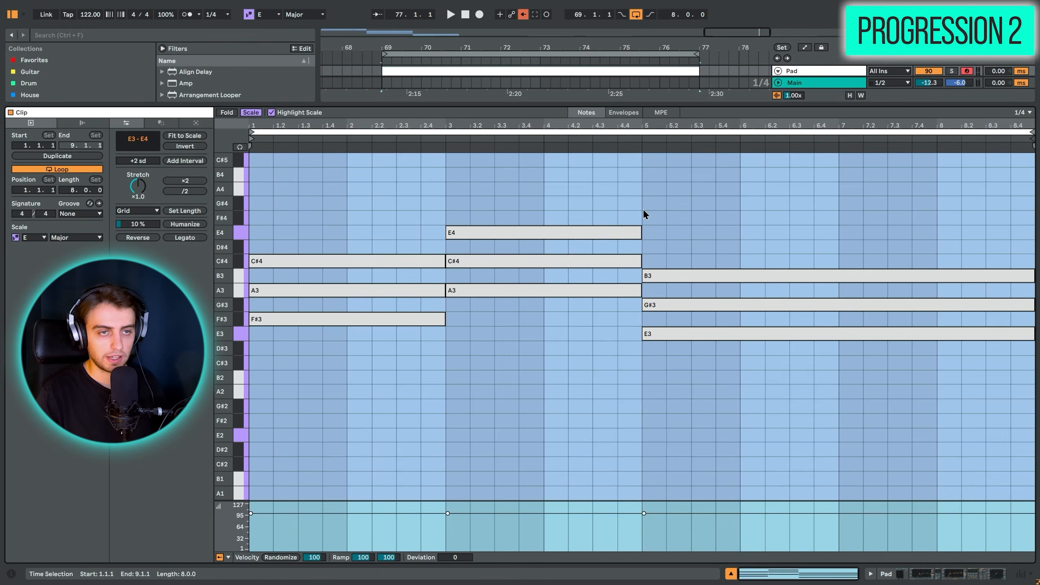
left_click(259, 214)
key("space")
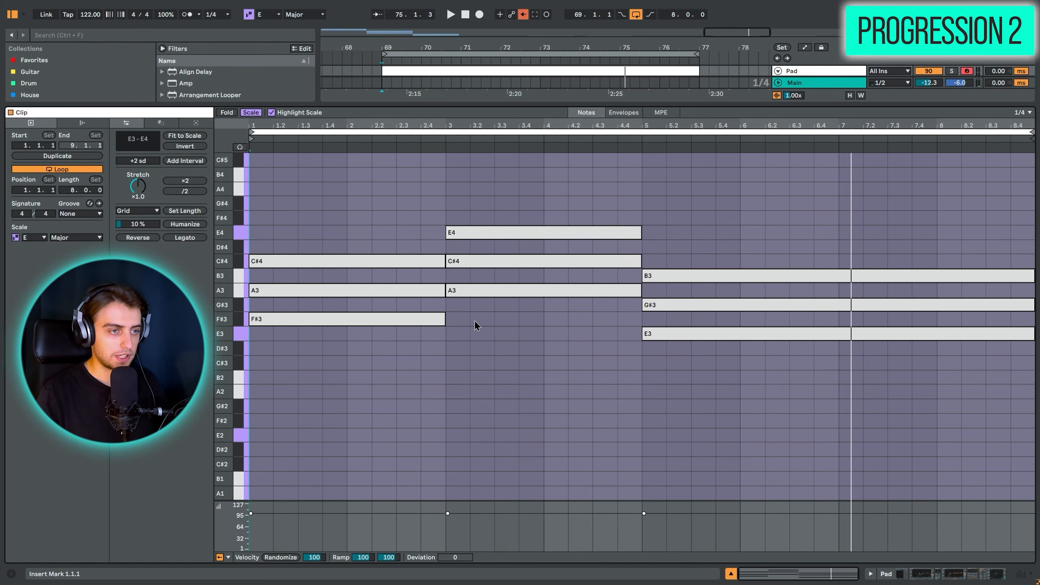
- Duplicate the three root notes an octave down to F#2, A2 and E2 as bass, and play the start
left_click(430, 318)
left_click(515, 290, "shift")
left_click(695, 333, "shift")
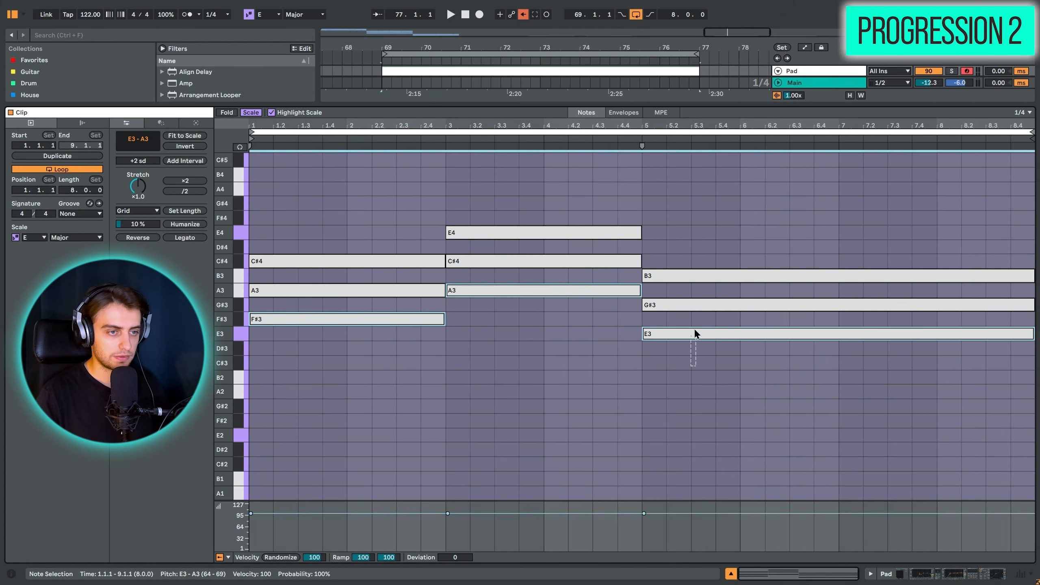
left_click_drag(138, 161, 139, 197)
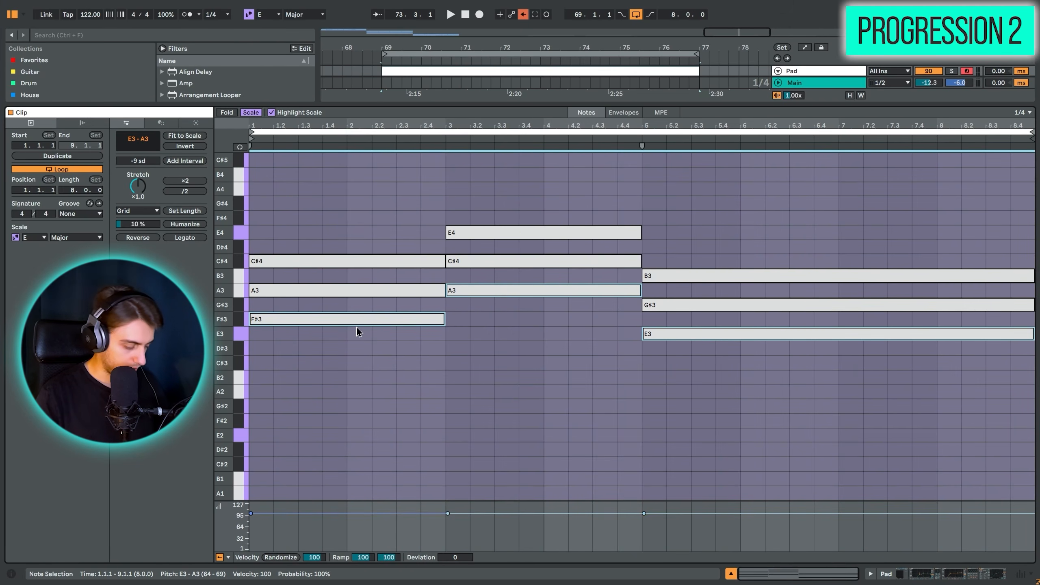
left_click_drag(339, 325, 347, 420)
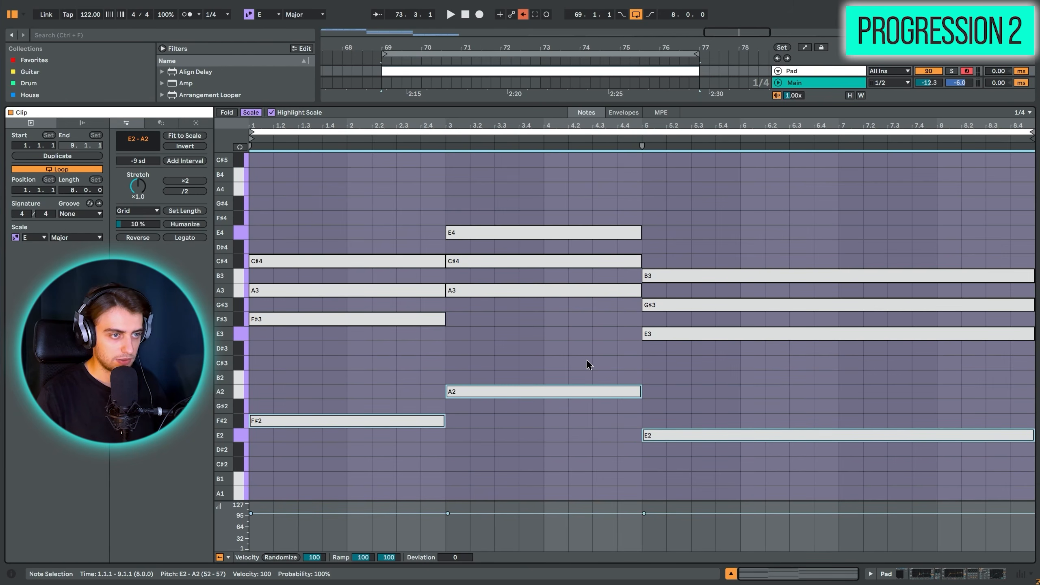
key("space")
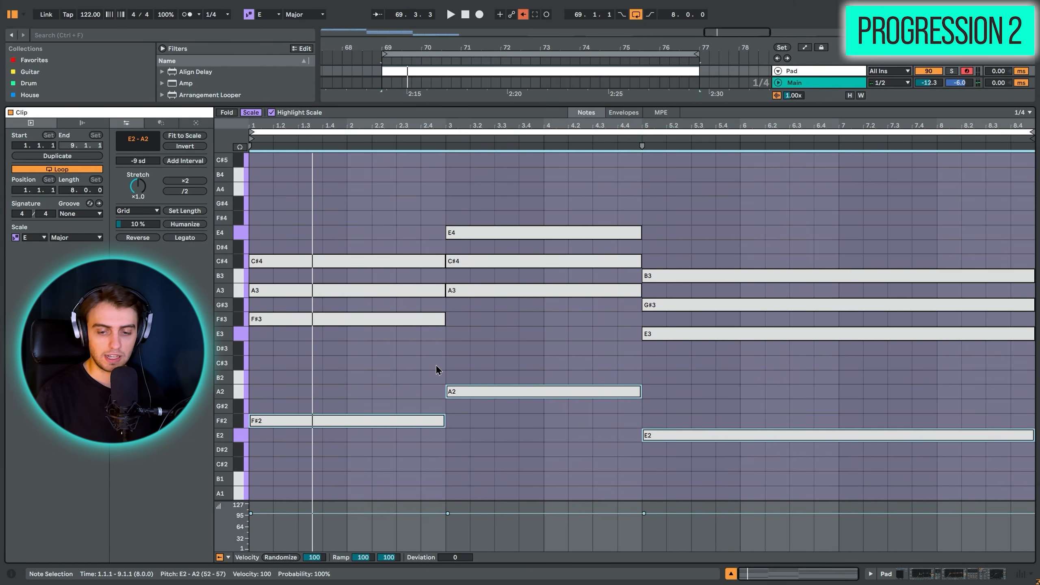
- Deactivate the A3 note in the second chord and the G#3 note in the third chord
left_click(482, 294)
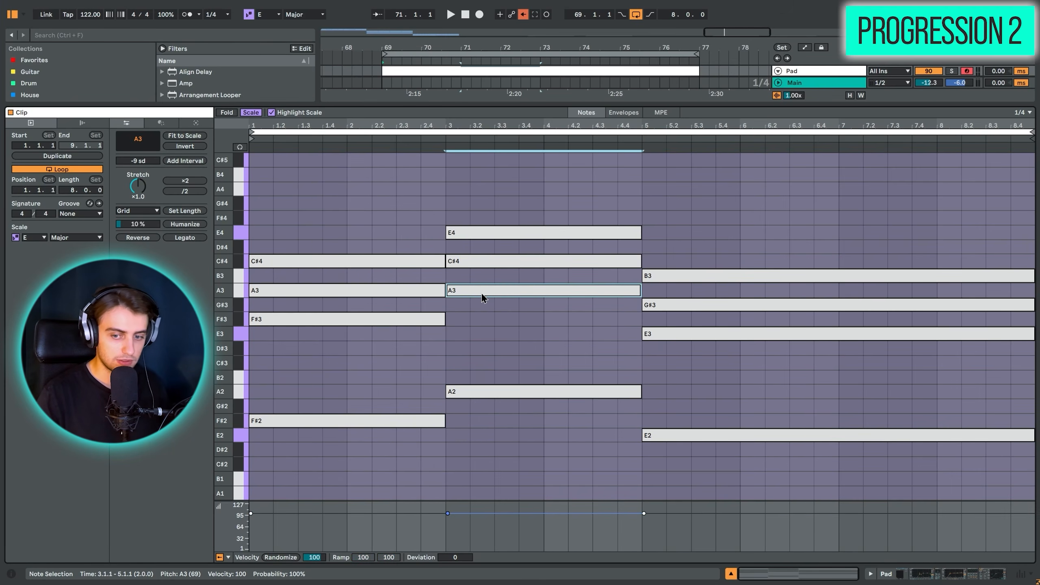
key("0")
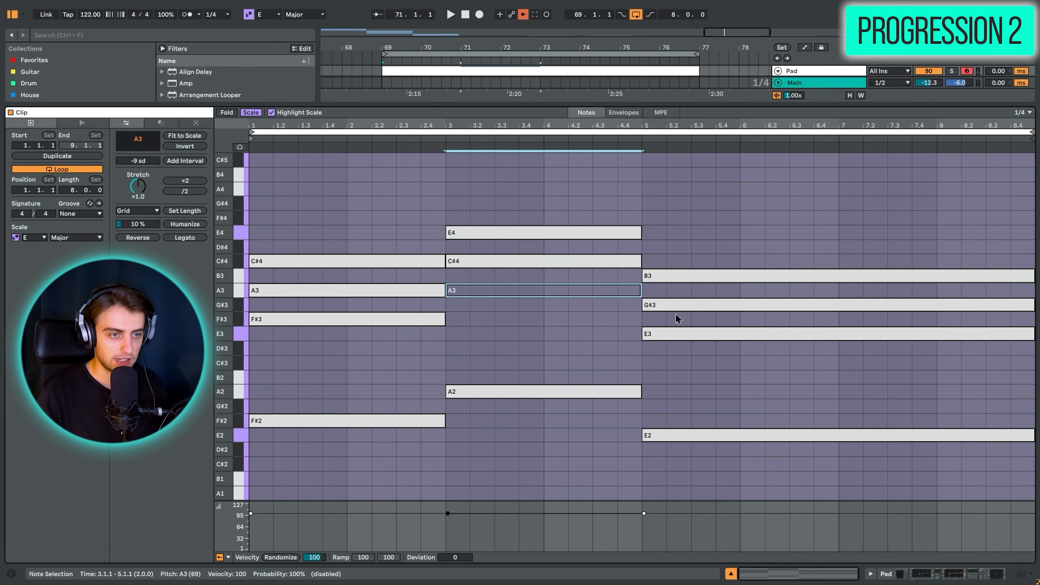
left_click(680, 300)
key("0")
- Copy the second chord's E4 down to E3 and the third chord's E3 up to E4
left_click(479, 237)
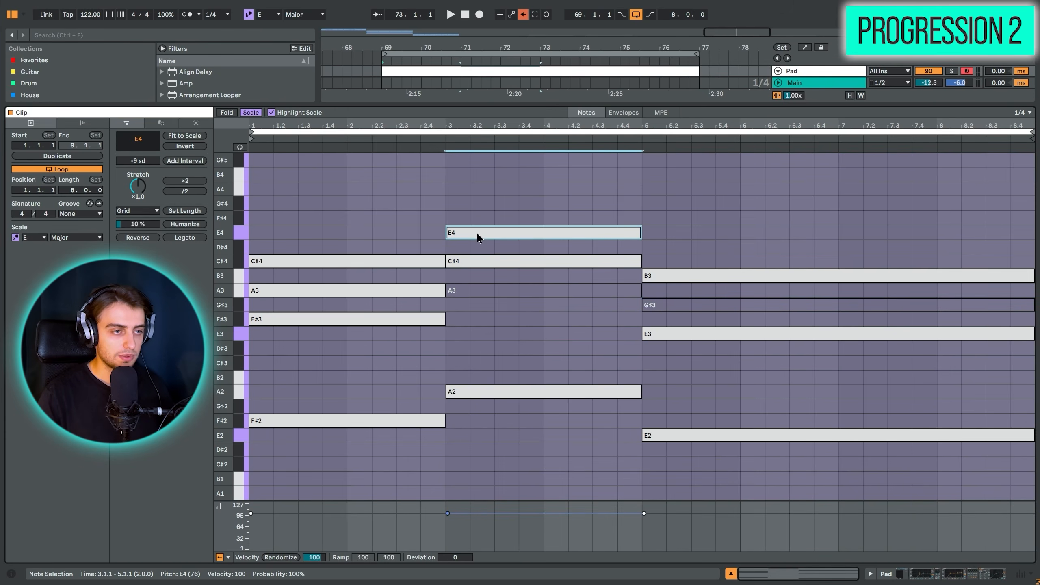
left_click_drag(478, 237, 477, 338)
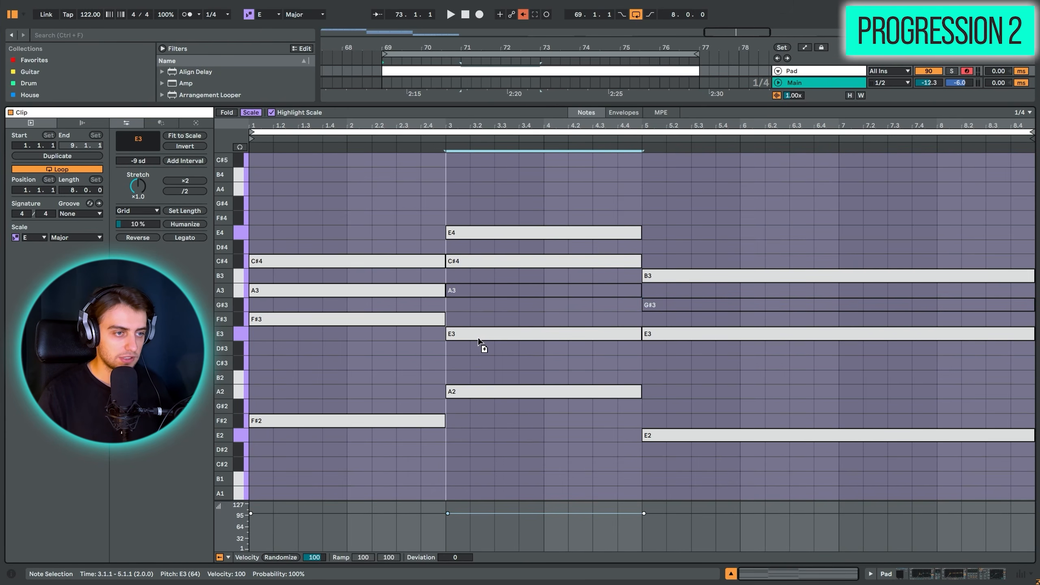
left_click(675, 336)
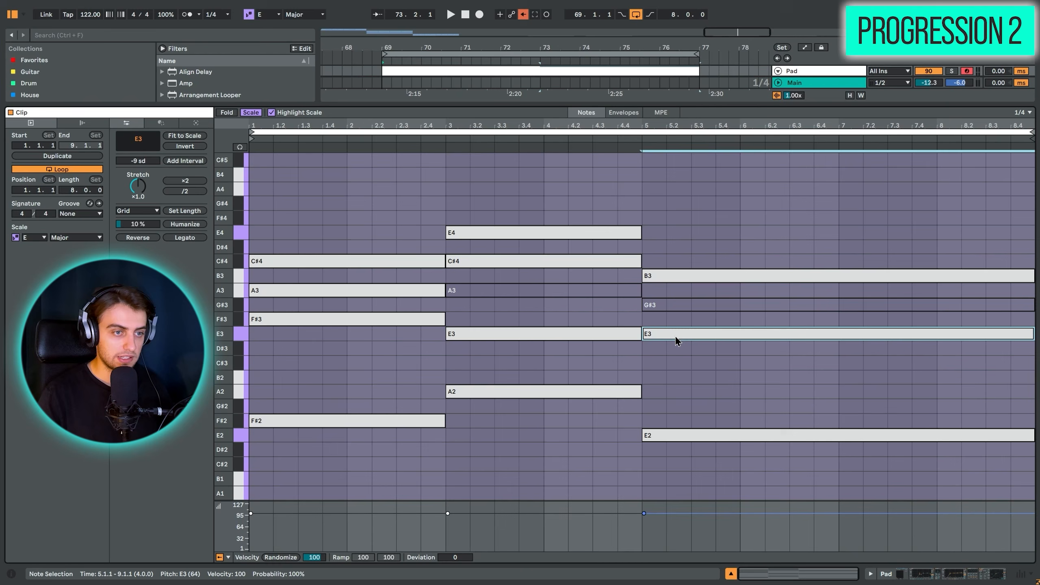
left_click_drag(675, 339, 674, 236)
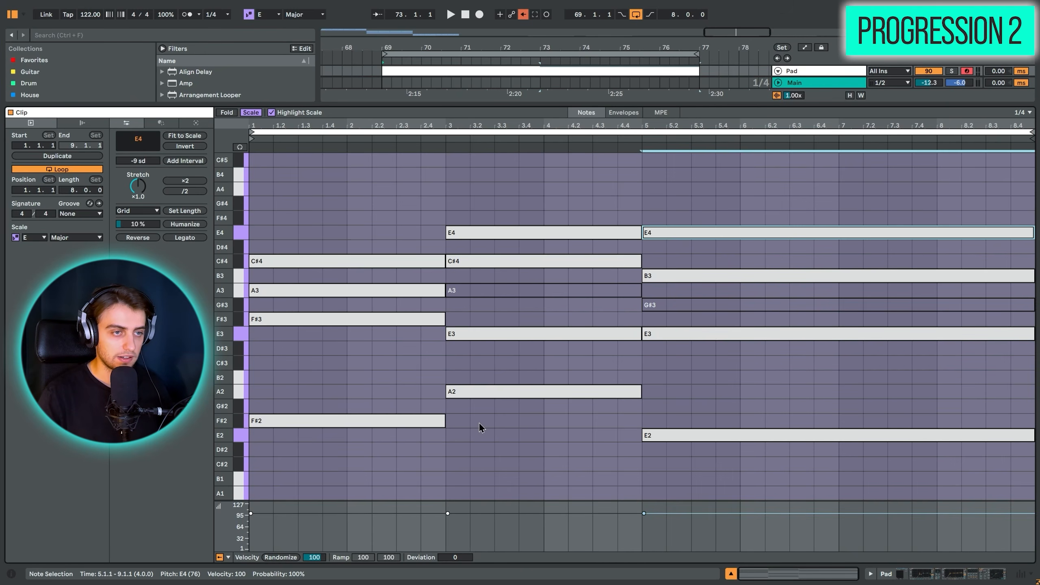
- Play the three open-voiced chords from the start of the clip and mark bars 1 to 6 in the piano roll
key("space")
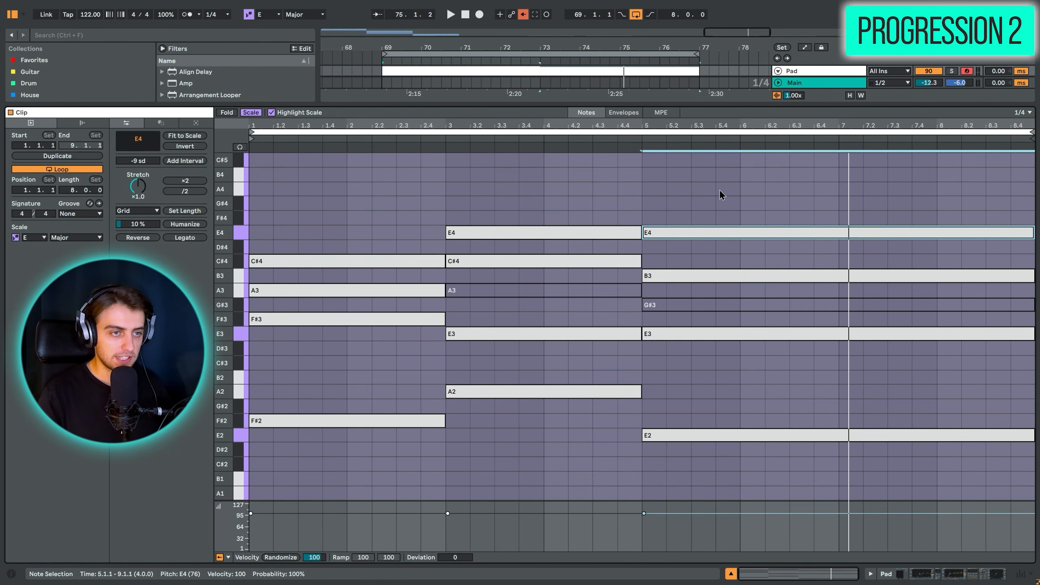
left_click(427, 221)
left_click_drag(255, 193, 835, 184)
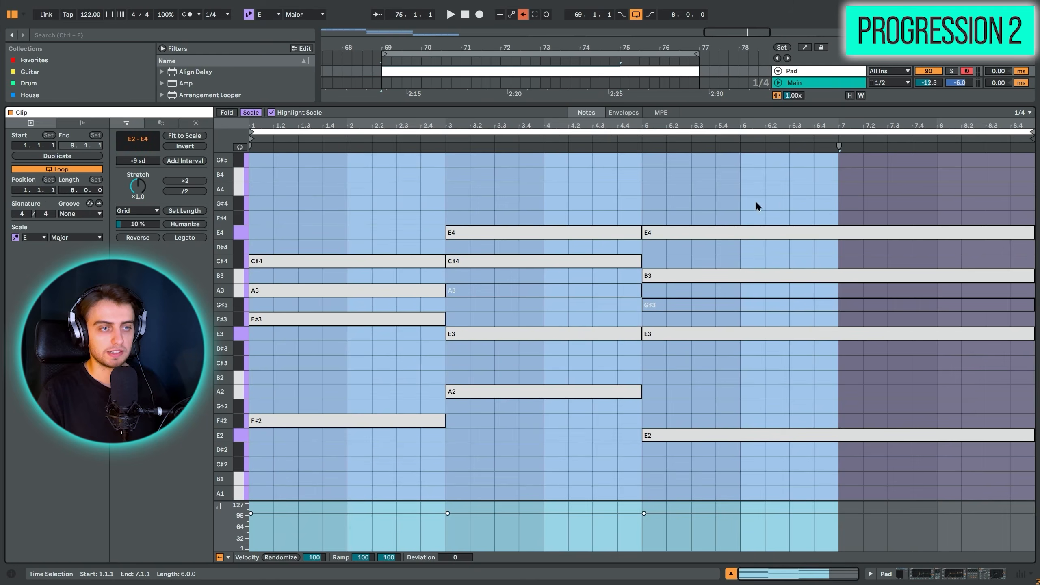
left_click(684, 208)
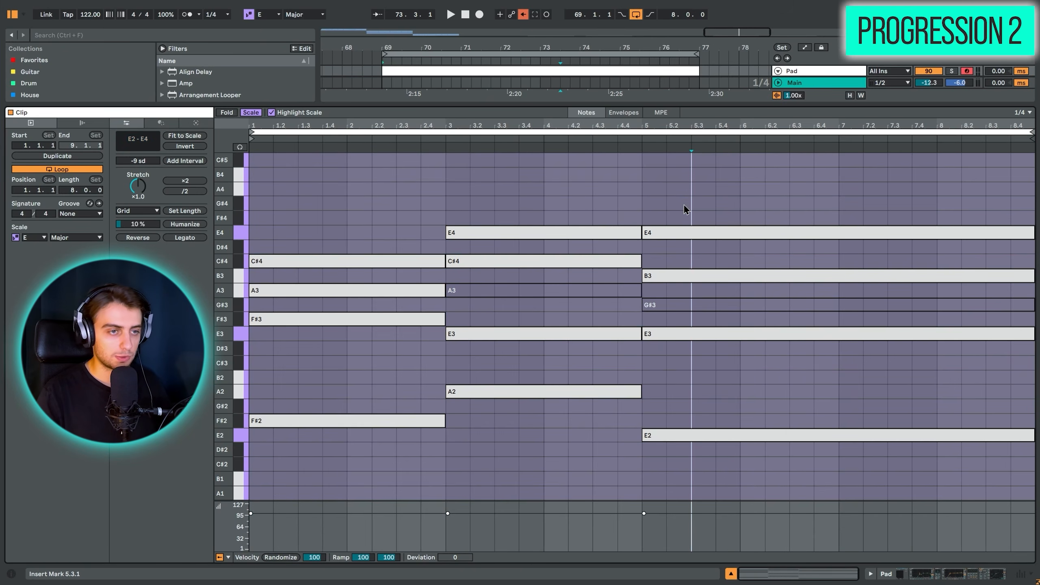
- Shorten the second chord's E4 to one bar, duplicate it into bar 4 and lower the copy to D#4
left_click(639, 235)
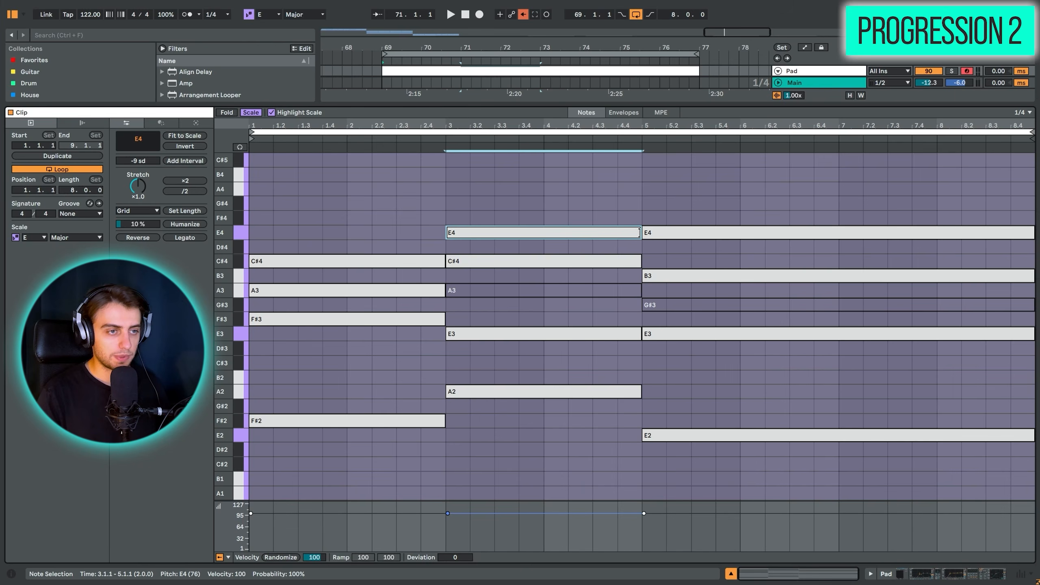
left_click_drag(639, 233, 543, 233)
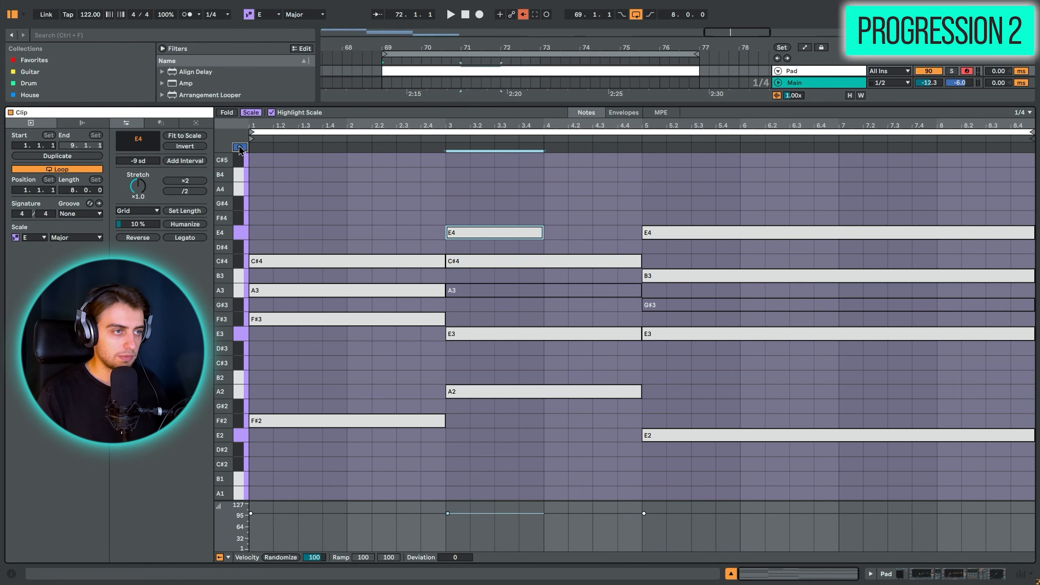
key("ctrl+d")
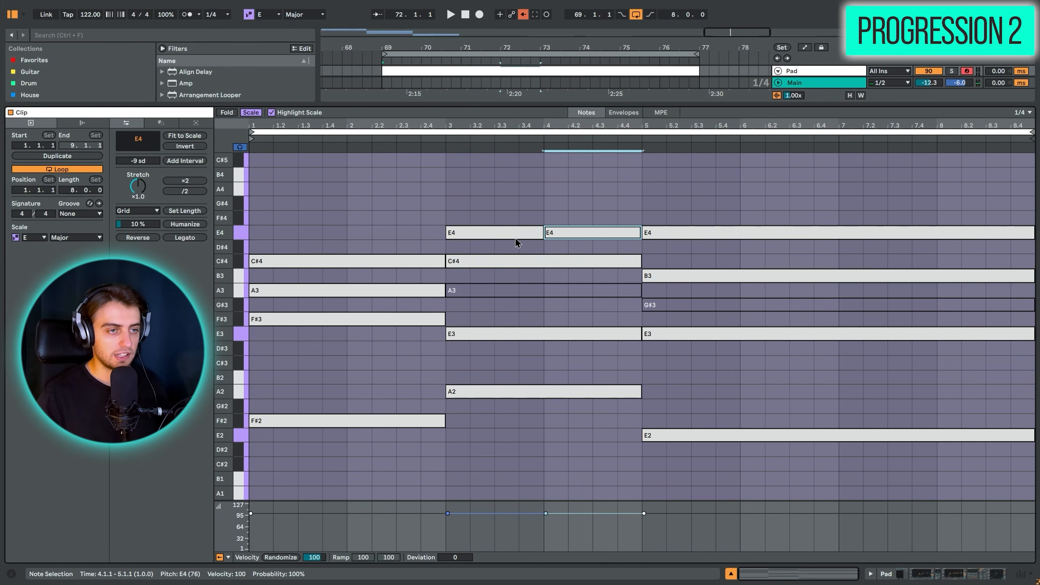
key("Down")
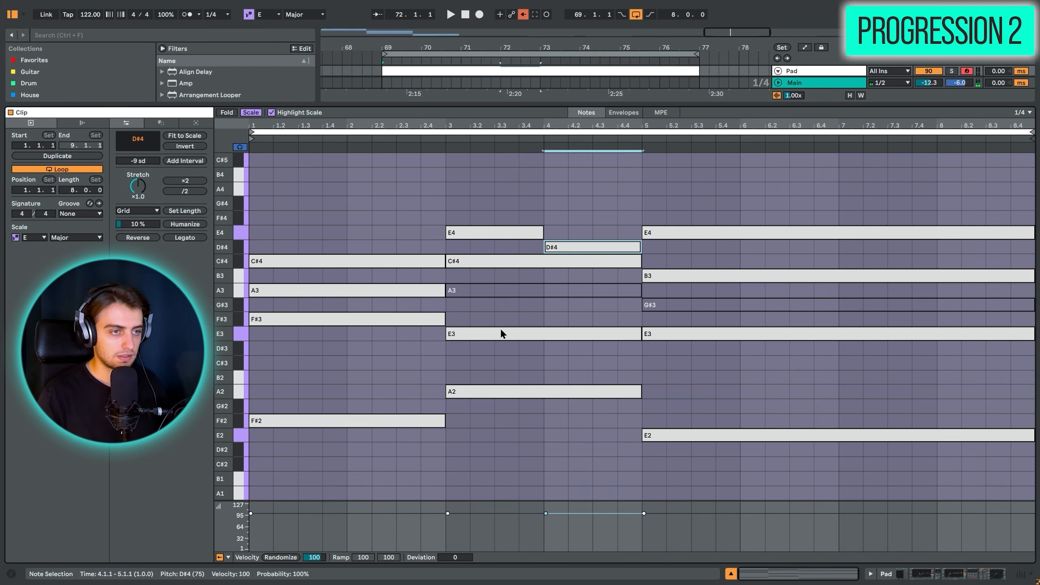
- Try the bar 4 D#4 an octave lower and move it back, auditioning the second chord with E4 and with D#4
left_click_drag(471, 263, 471, 366)
key("ctrl+z")
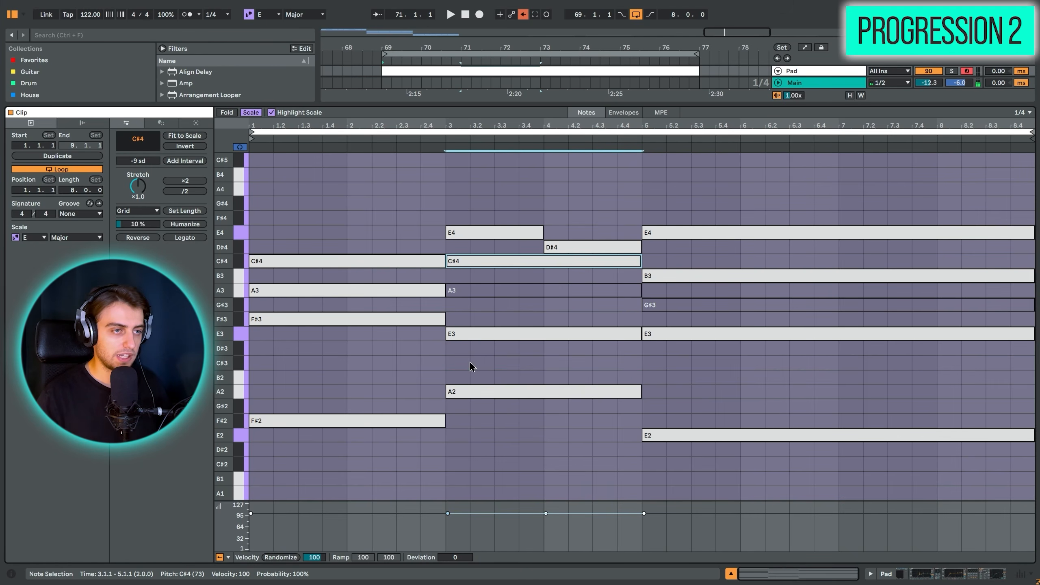
left_click_drag(475, 437, 486, 229)
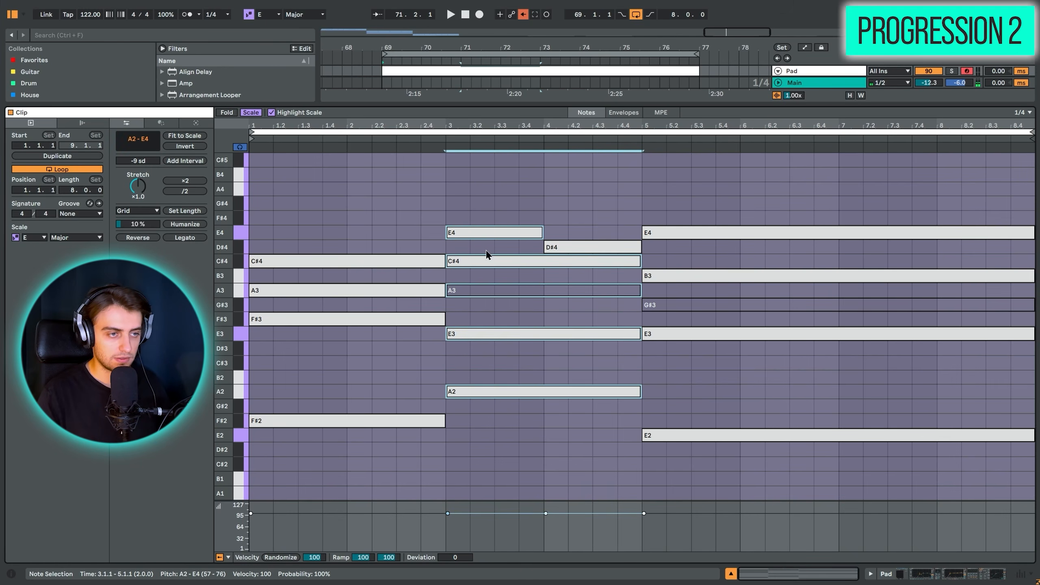
left_click(567, 248)
key("shift+Down")
key("shift+Up")
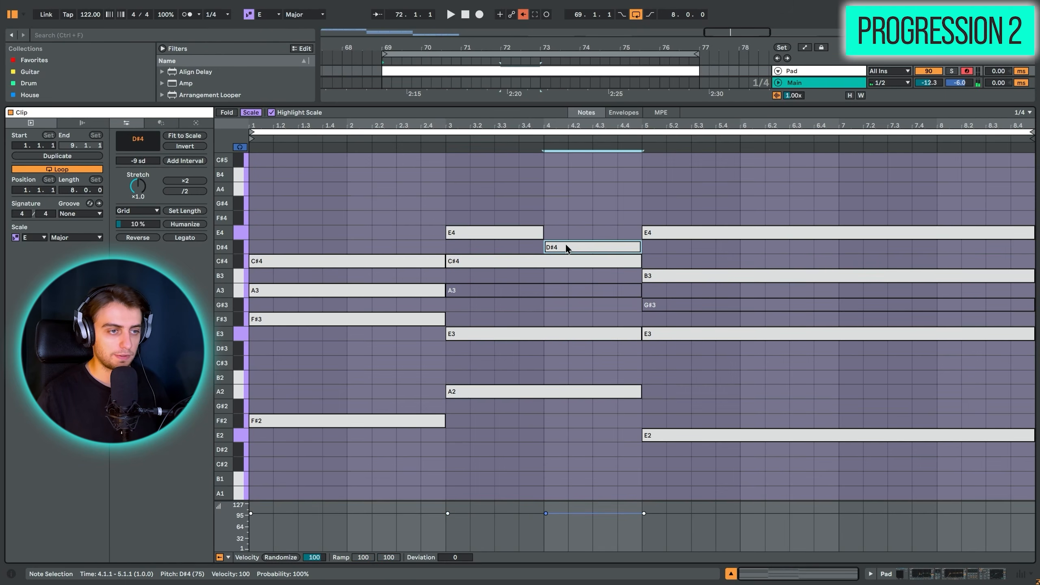
key("shift+Down")
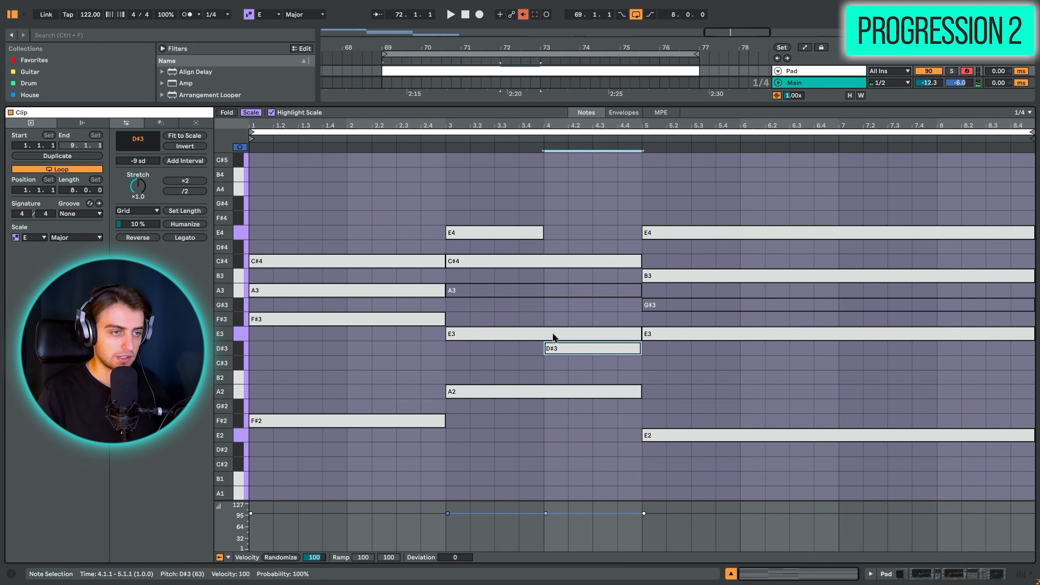
key("shift+Up")
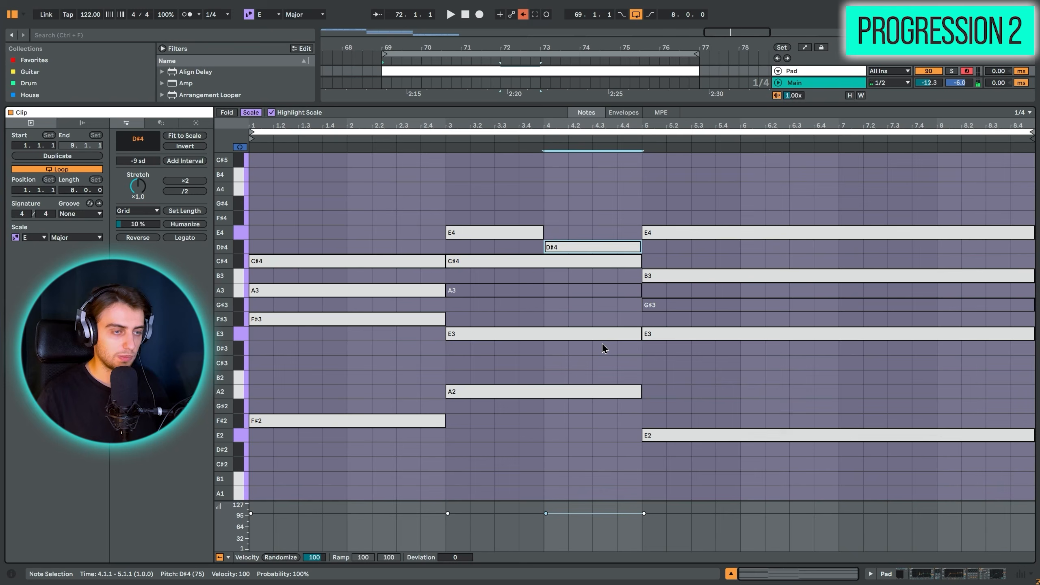
left_click_drag(488, 439, 490, 201)
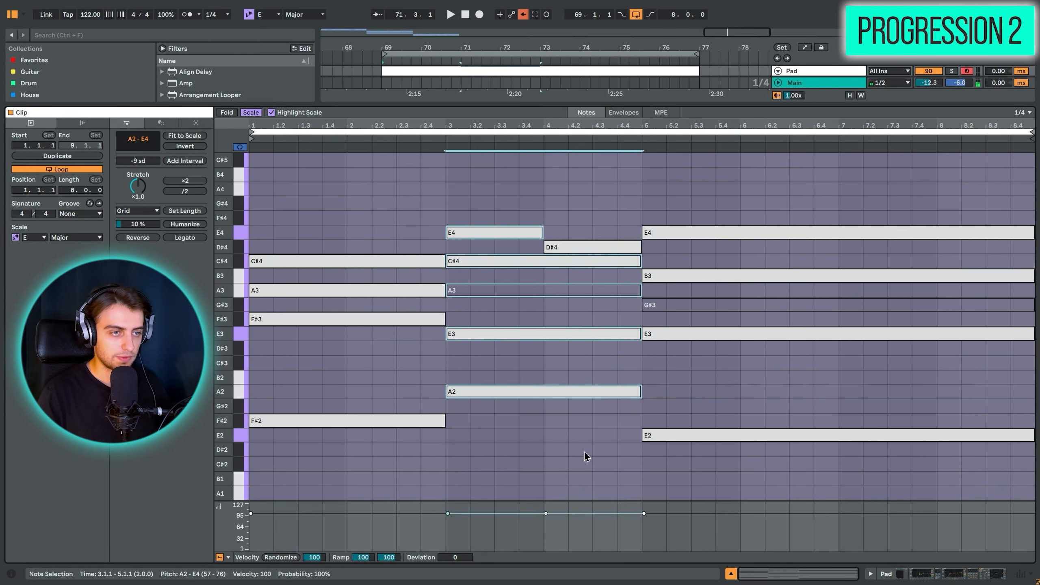
left_click_drag(585, 475, 591, 155)
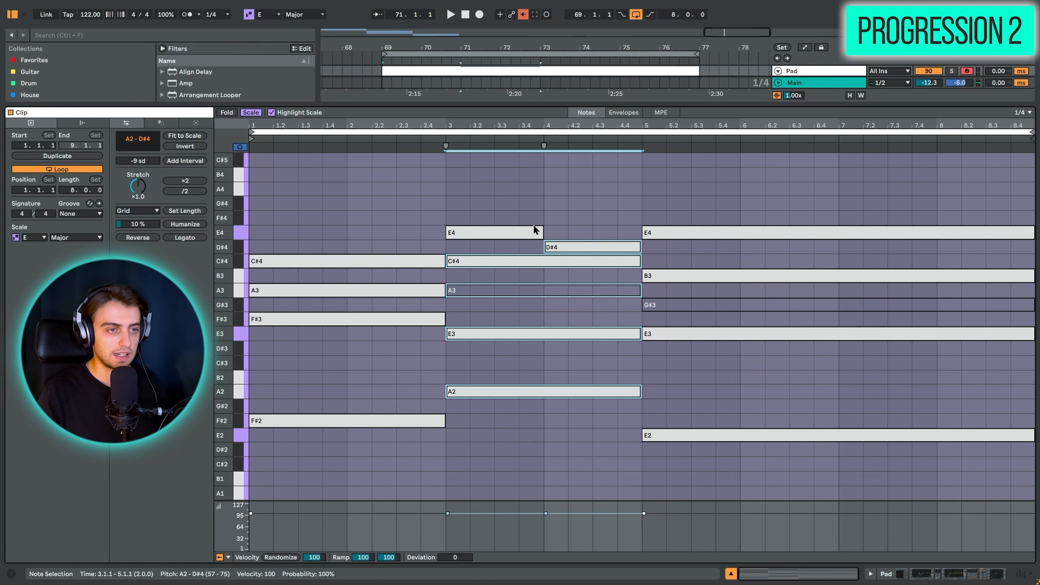
- Trim the third chord's E4 to bar 8, add an F#4 across bars 5 to 7, and play the progression
left_click_drag(644, 233, 959, 237)
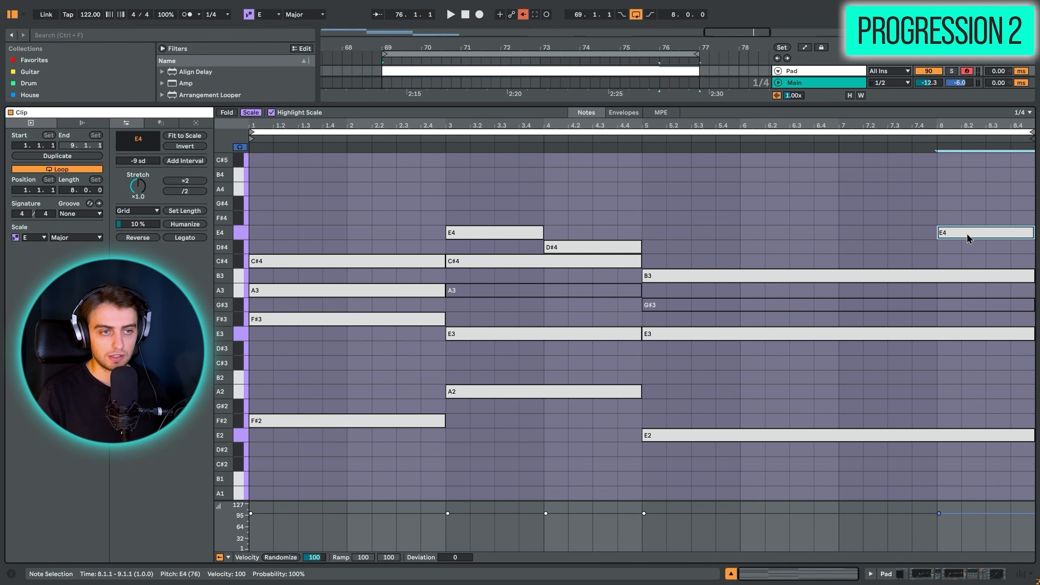
left_click_drag(967, 238, 935, 228, "ctrl")
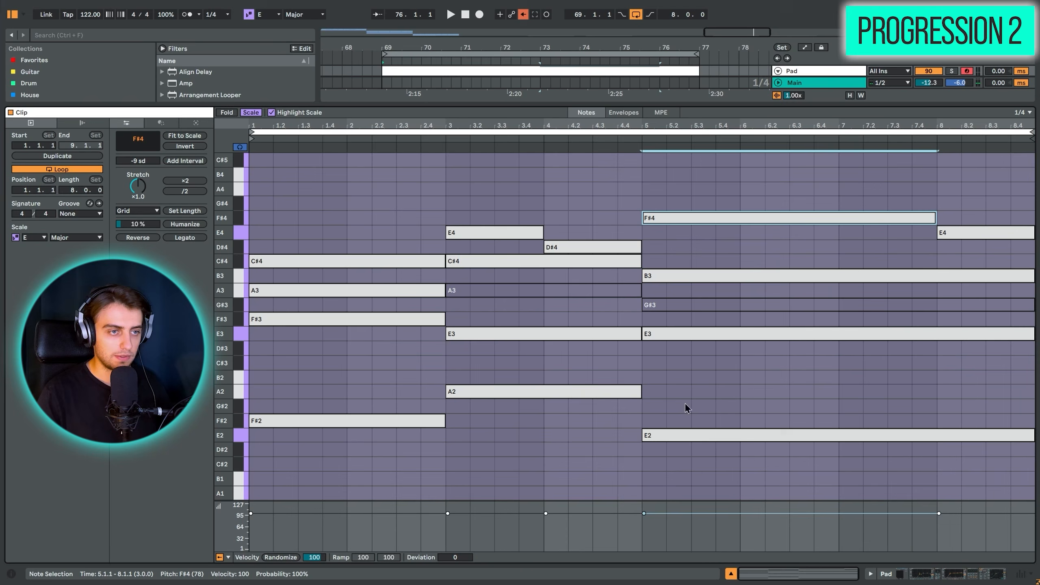
left_click_drag(694, 476, 730, 168)
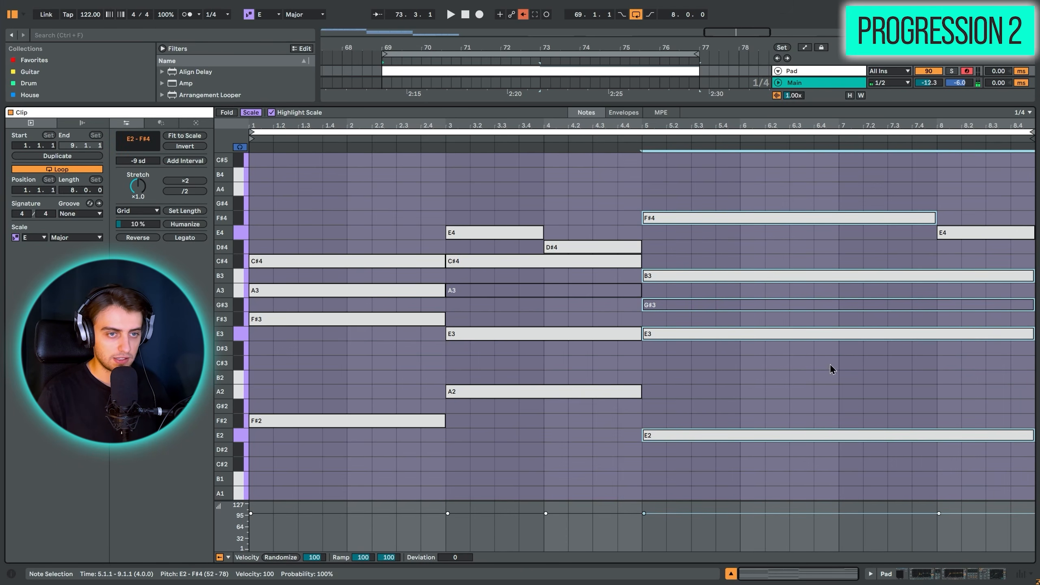
left_click_drag(954, 471, 997, 152)
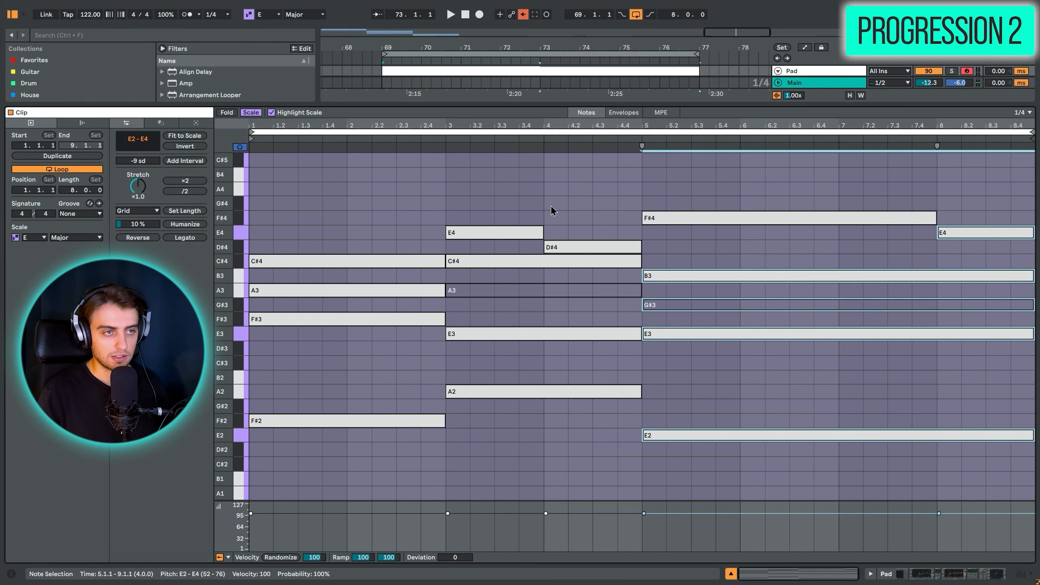
left_click(517, 71)
key("space")
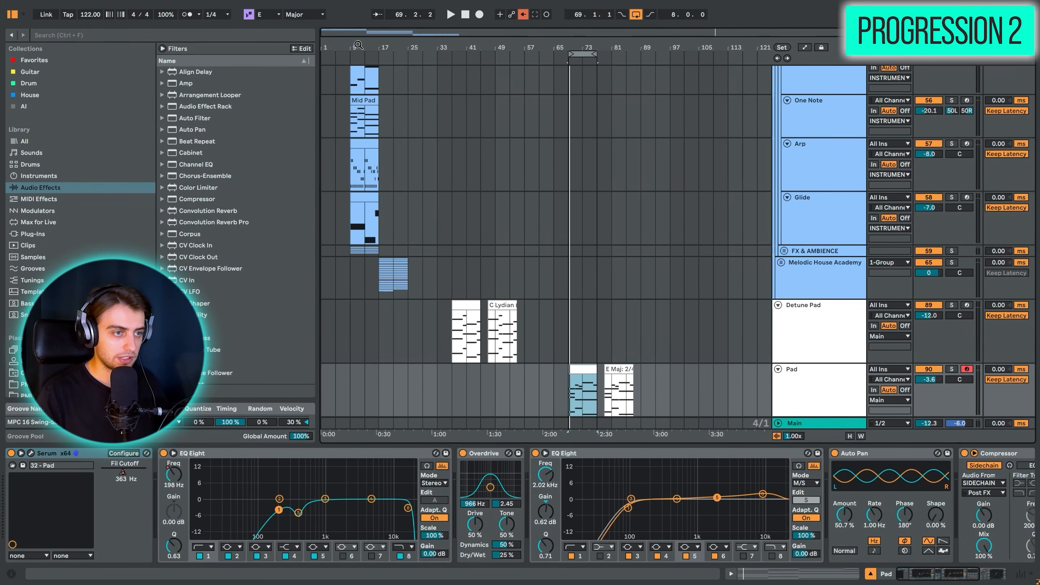
- Play the soloed Pad Chords track at bar 9 of the Eternal Tide group and examine its Fil Cutoff automation
left_click_drag(358, 45, 433, 138)
scroll(524, 289, "up", 3)
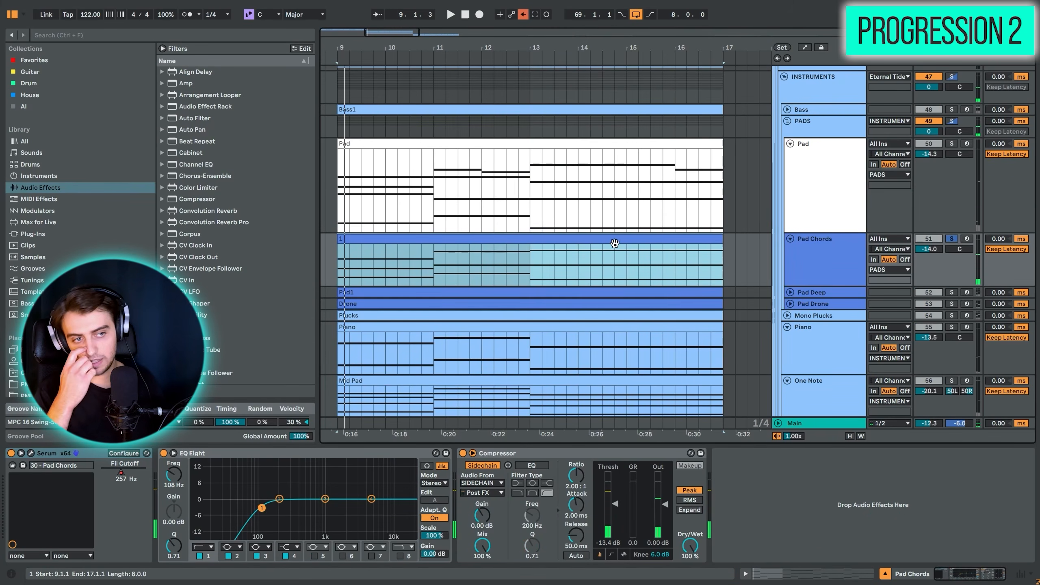
double_click(614, 243)
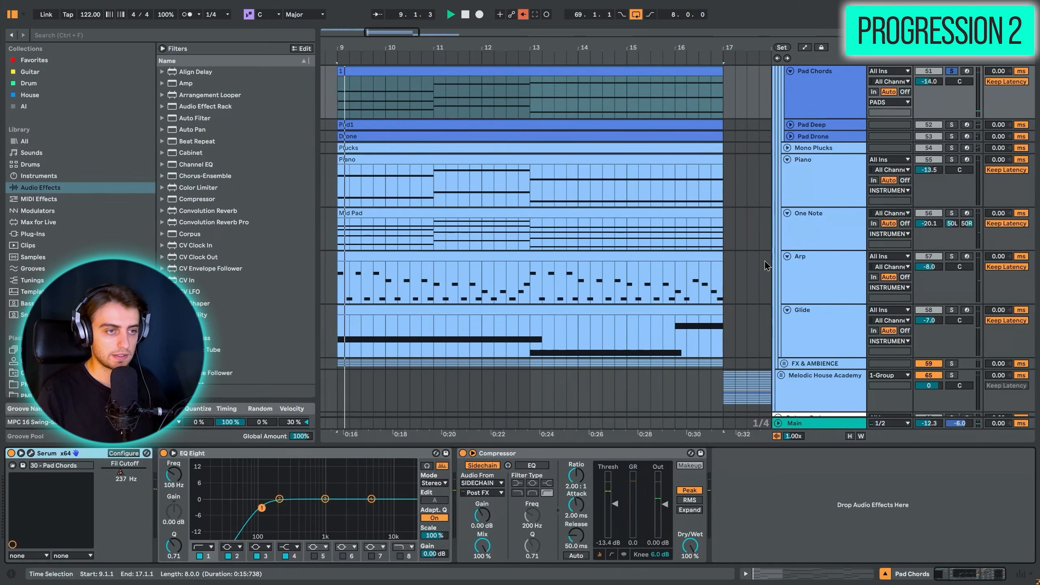
scroll(615, 239, "up", 3)
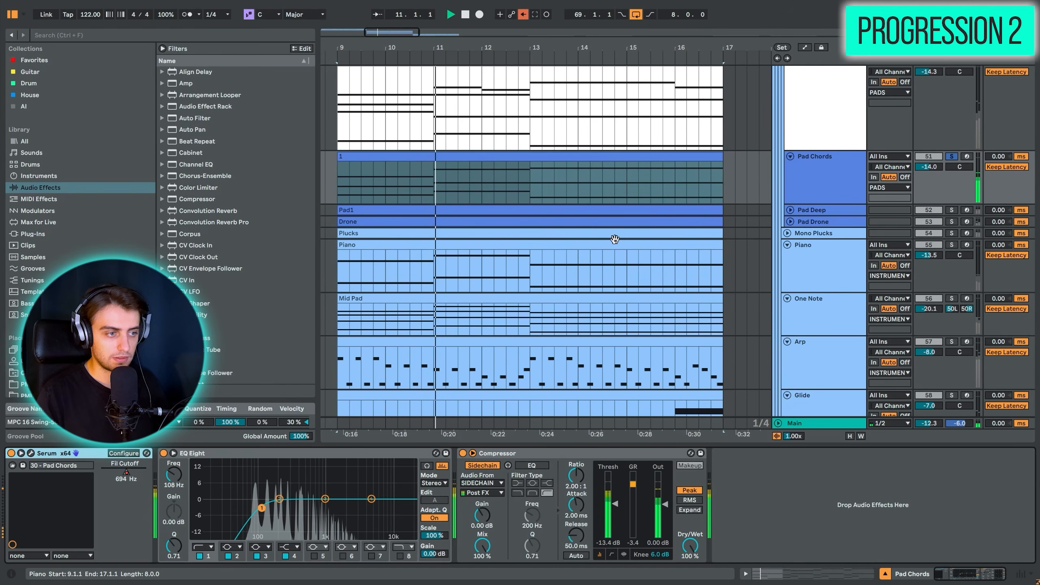
left_click(126, 472)
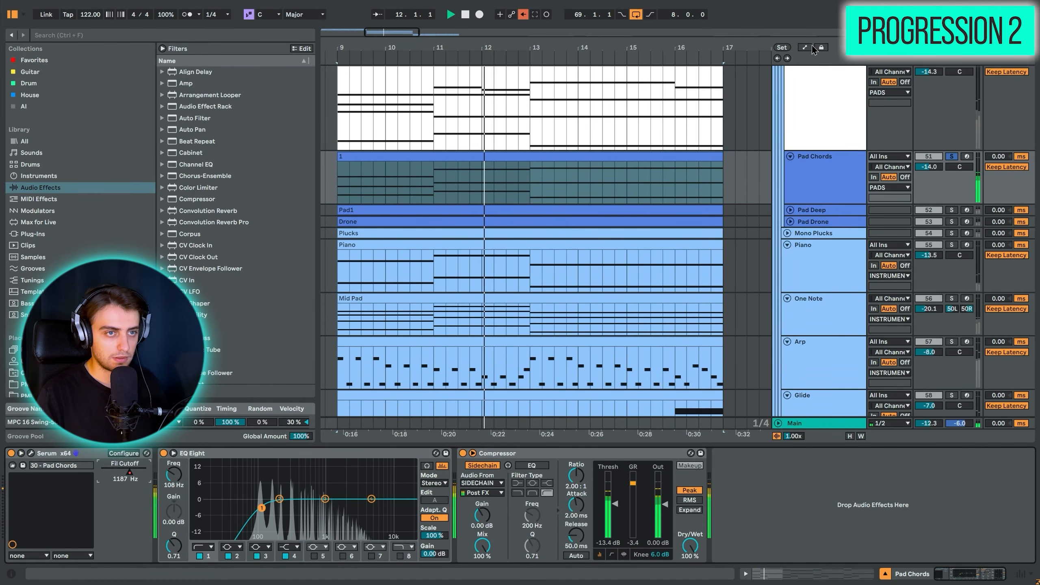
key("a")
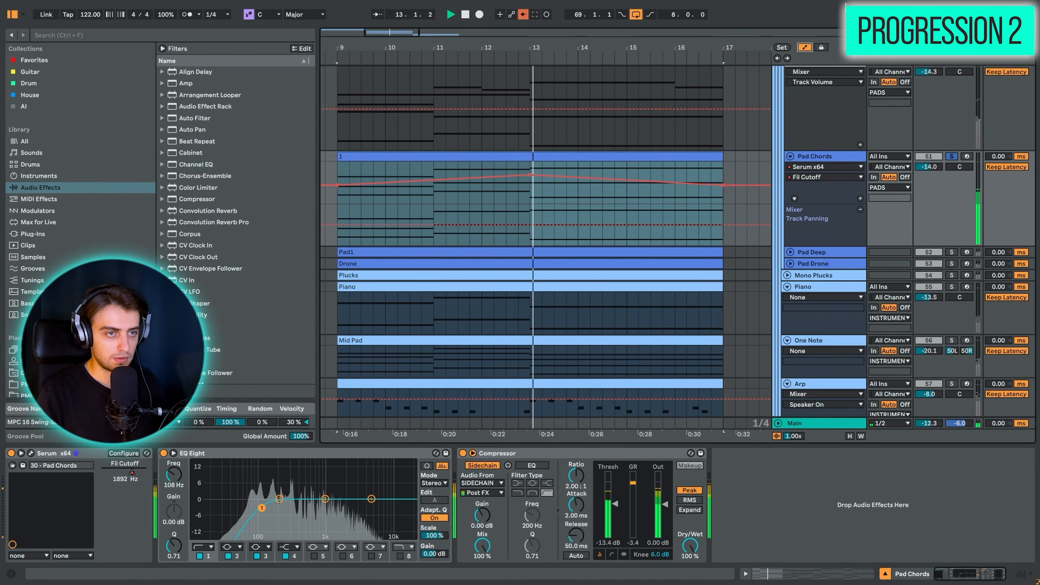
key("a")
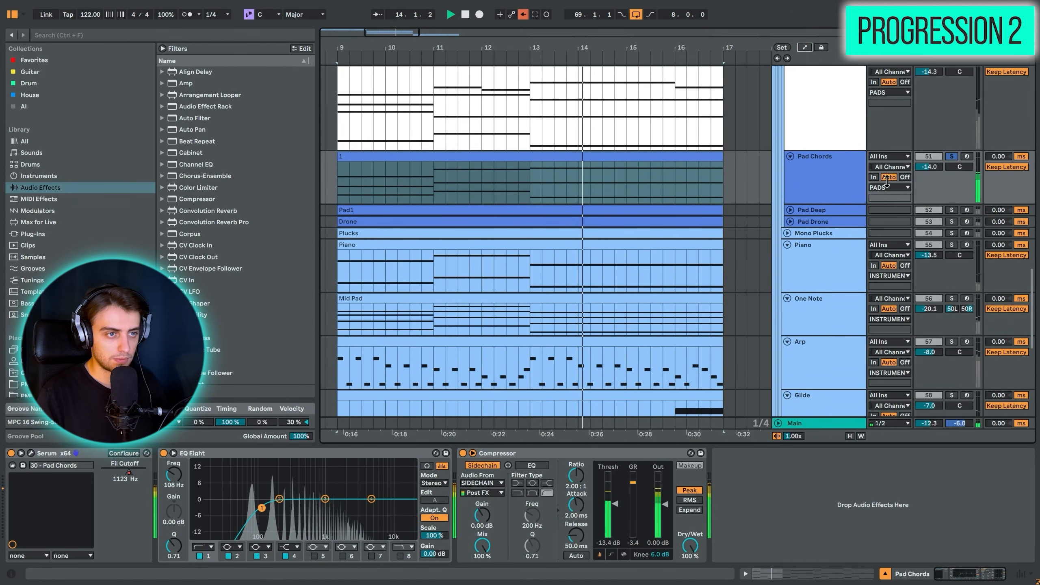
- Solo and unfold the Pad Deep track and play its chords from bar 9
left_click(950, 209)
key("space")
left_click(790, 210)
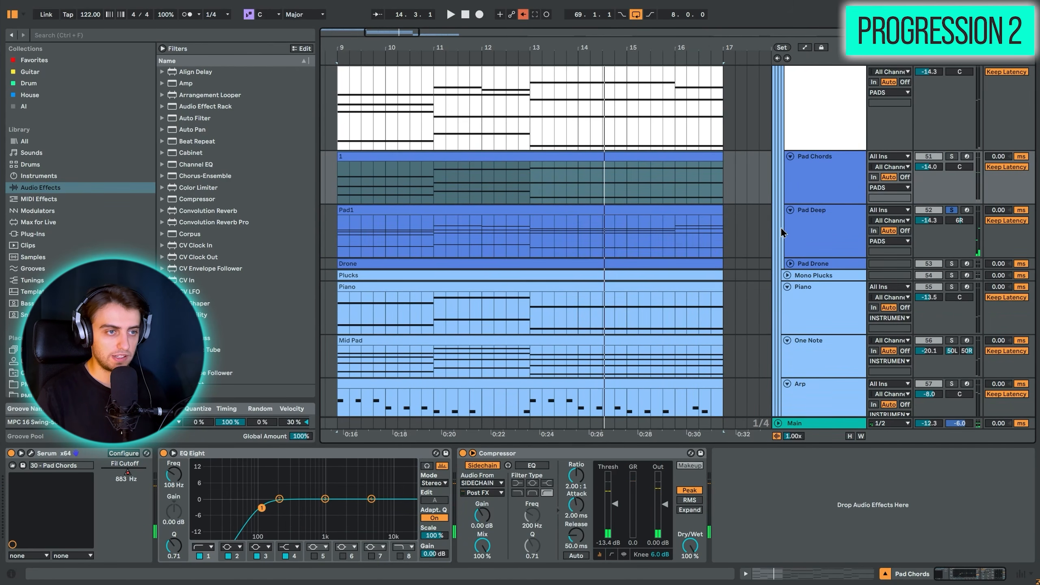
key("space")
left_click(602, 242)
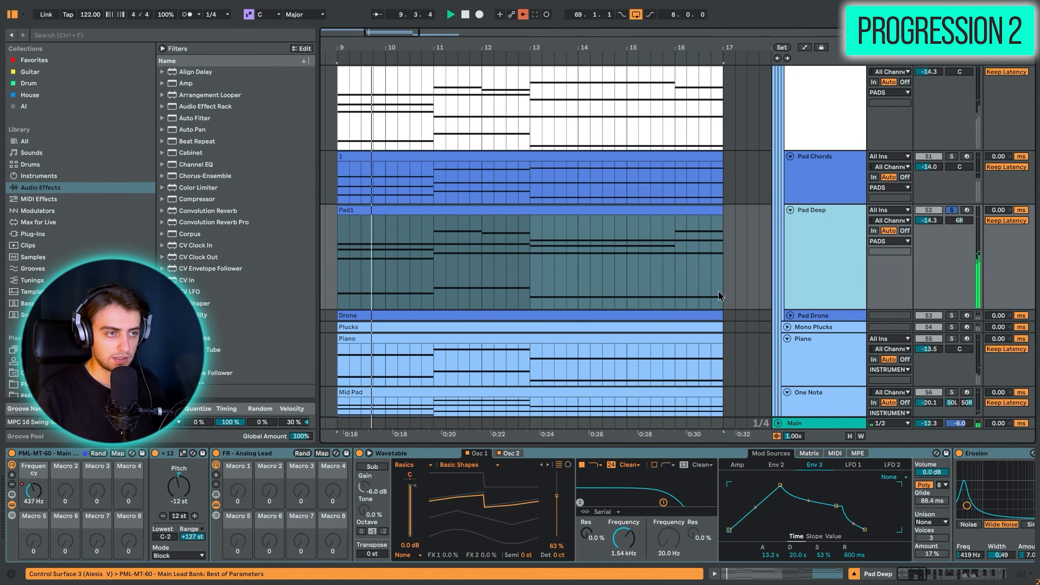
- Unfold and solo the Pad Drone track and examine the notes in its Drone clip
scroll(622, 235, "down", 3)
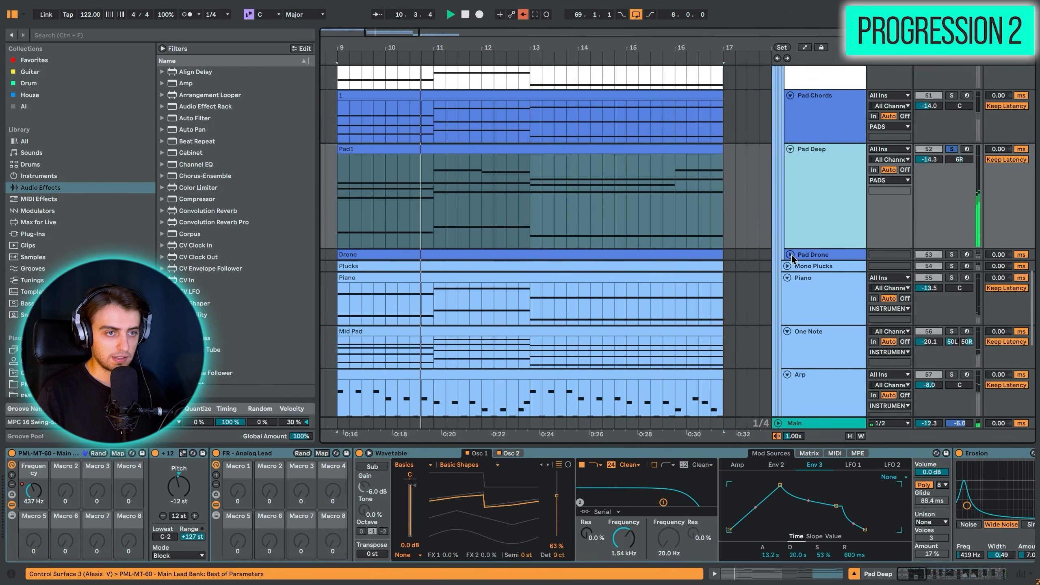
left_click(789, 254)
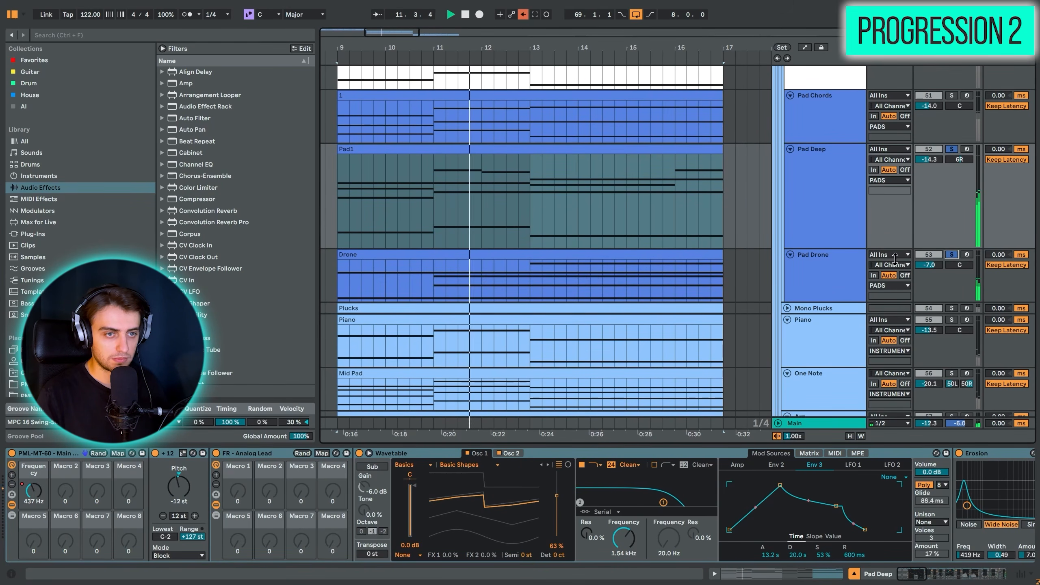
scroll(837, 196, "up", 2)
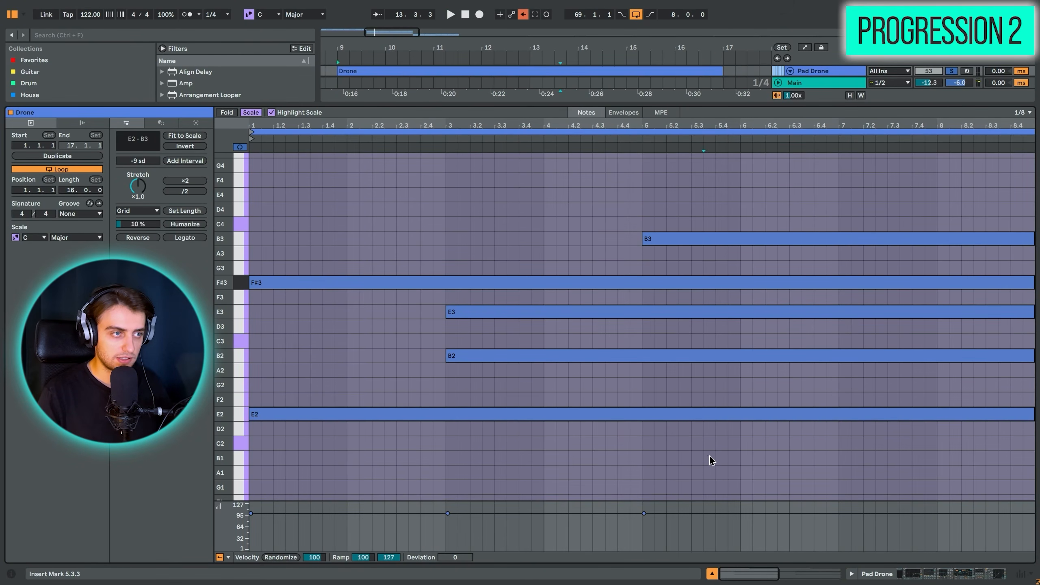
left_click_drag(710, 456, 758, 195)
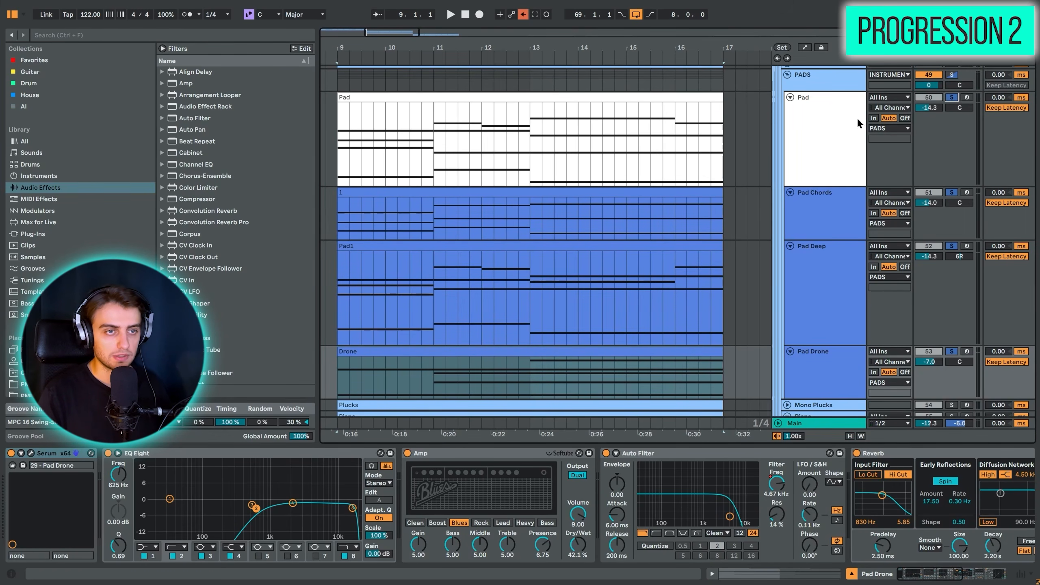
- Play all four pad layers together from bar 9, followed by the full Eternal Tide arrangement without the PADS solo
key("space")
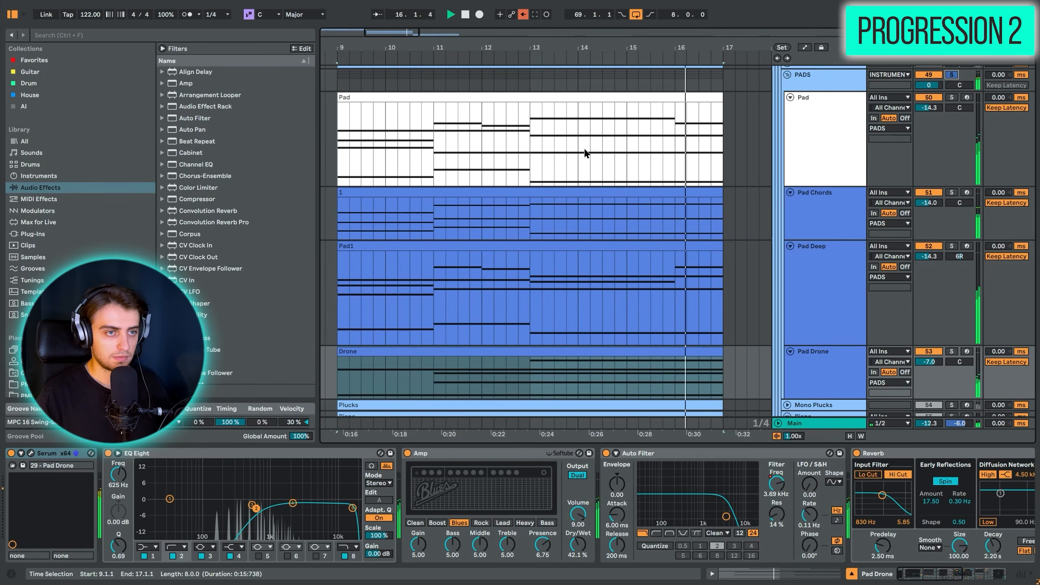
scroll(517, 245, "up", 5)
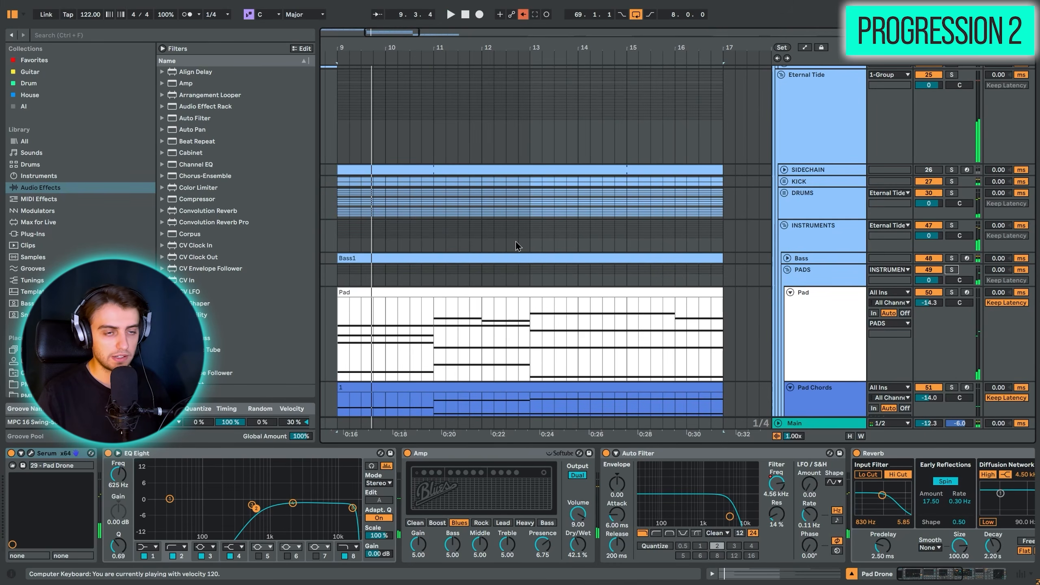
scroll(516, 244, "down", 5)
- Loop the eight bars from bar 17 and unfold the Melodic House Academy group to reach its synth and chord tracks
left_click(570, 95)
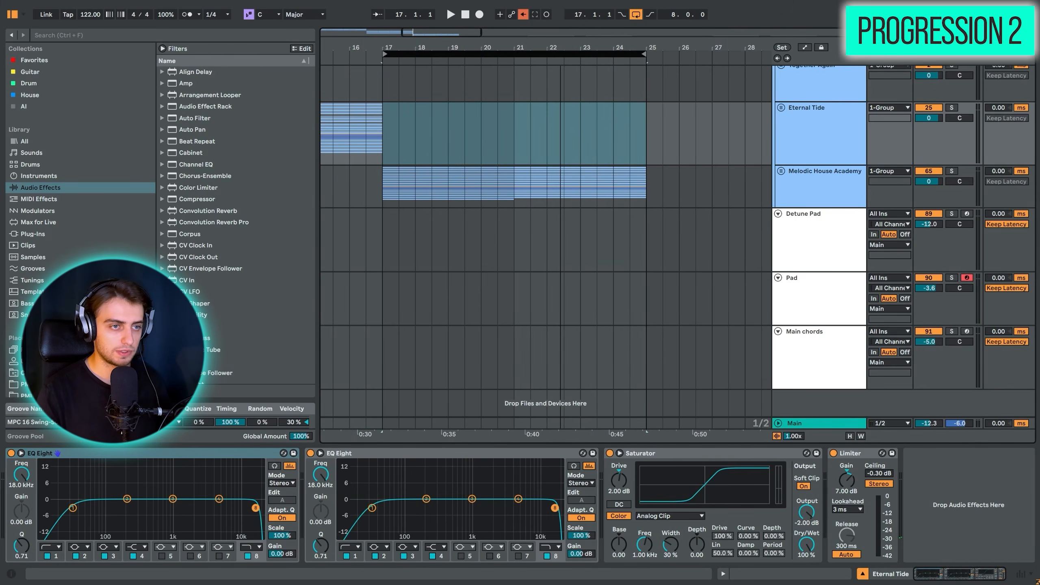
left_click(781, 171)
scroll(592, 239, "down", 5)
scroll(588, 242, "up", 1)
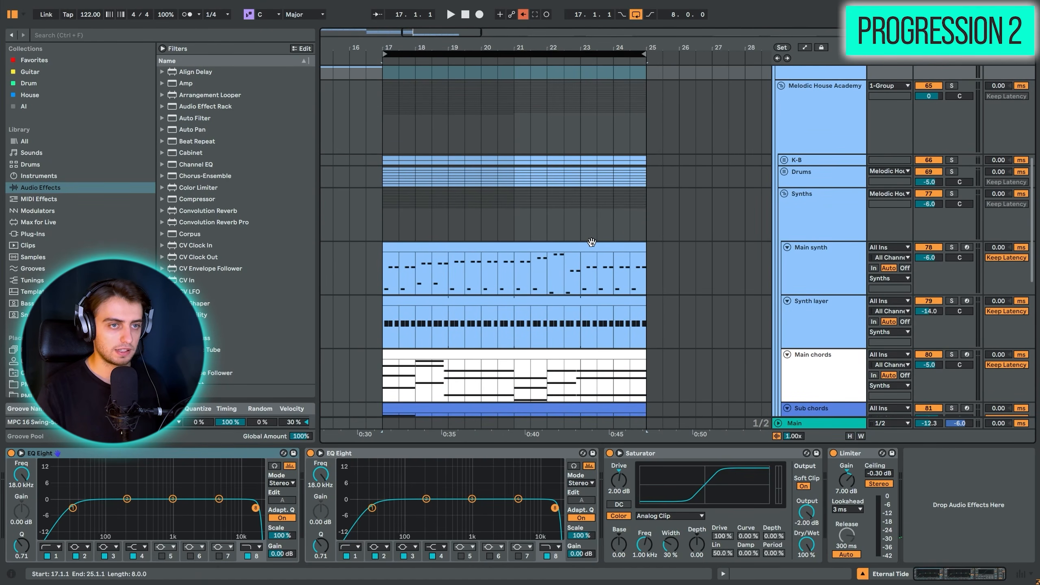
- Play the Melodic House Academy arrangement from bar 17, viewing its synth, chord, string and arp tracks
left_click(383, 182)
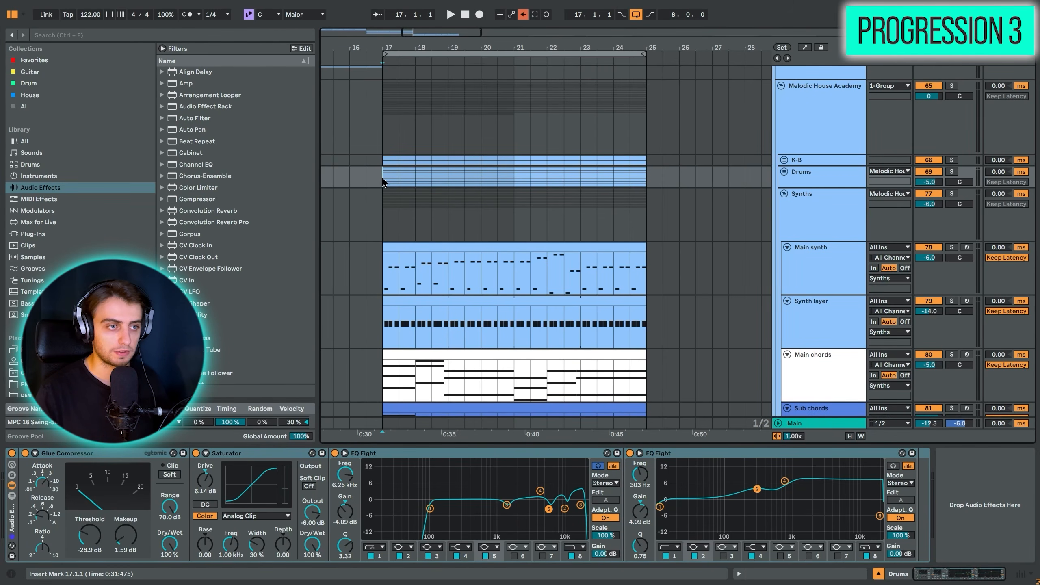
scroll(383, 182, "down", 5)
left_click(384, 183)
key("space")
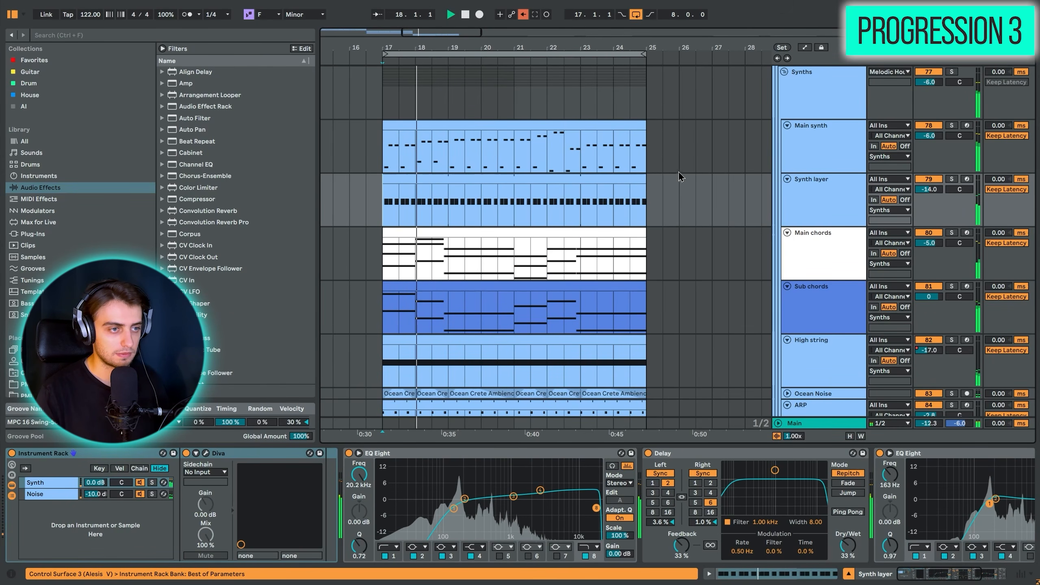
scroll(701, 200, "down", 2)
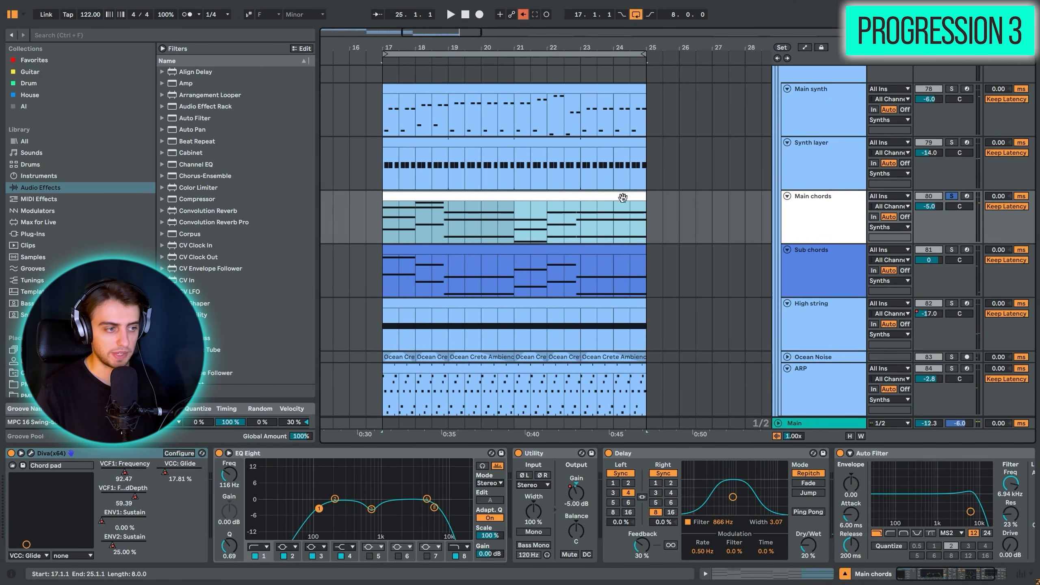
key("space")
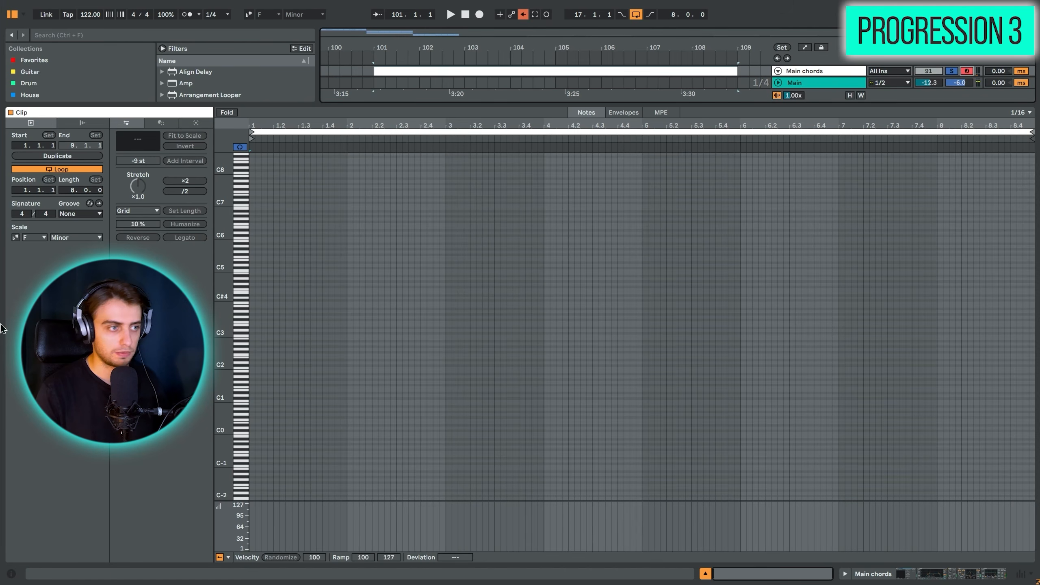
- Enable the F Minor scale in the empty Main chords clip and place a one-bar D♭3 note in bar 1 on a 1/1 grid
left_click(15, 237)
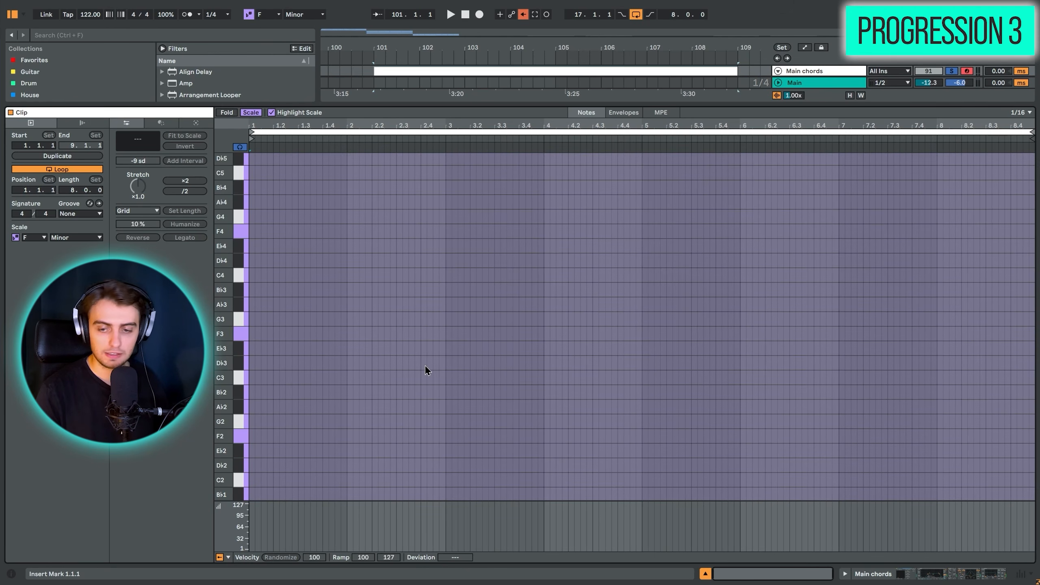
key("ctrl+2")
key("ctrl+2")
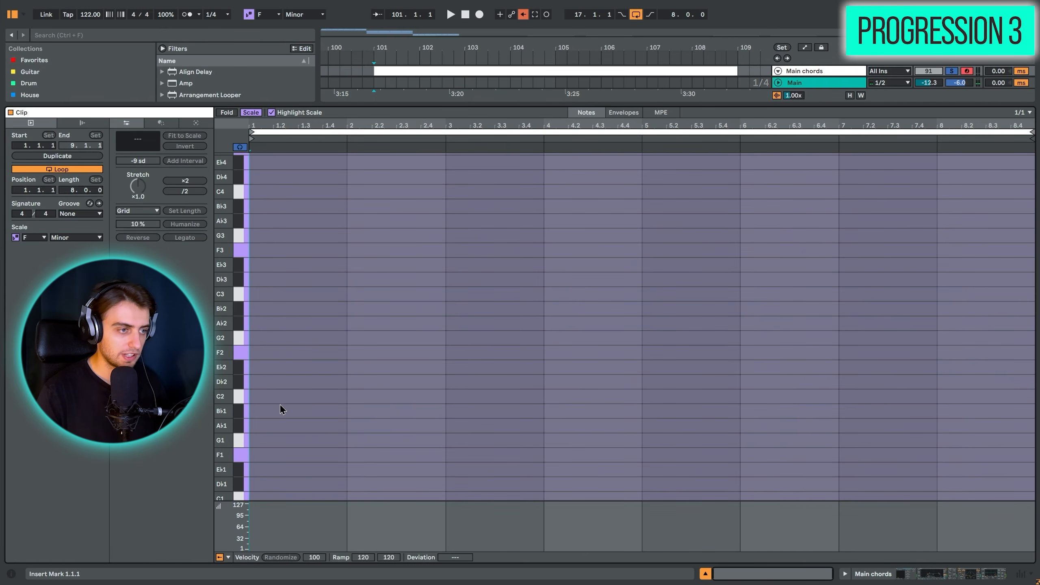
left_click(278, 353)
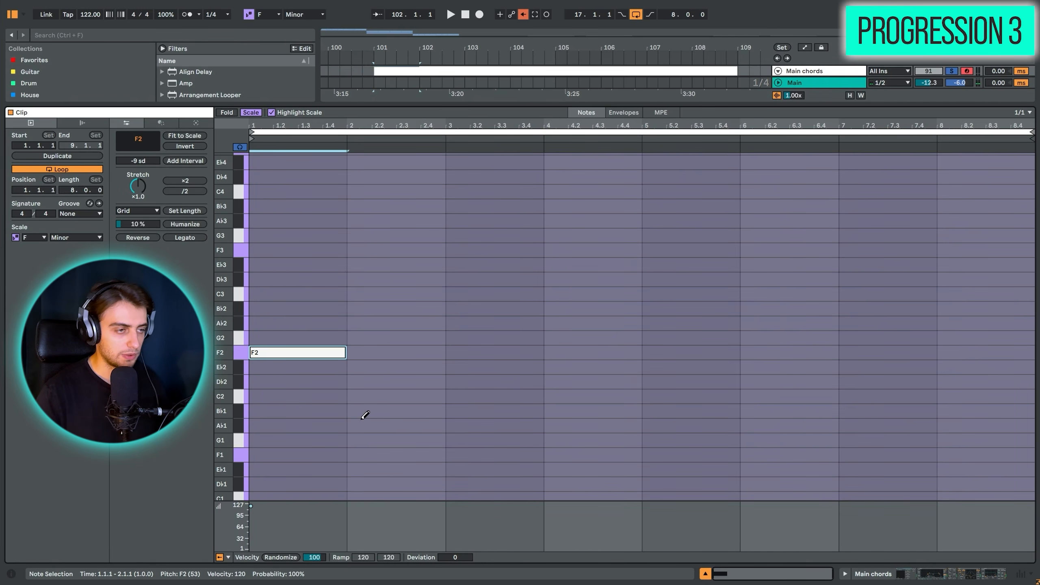
key("Up")
key("Up")
key("Up")
key("Up")
key("Up")
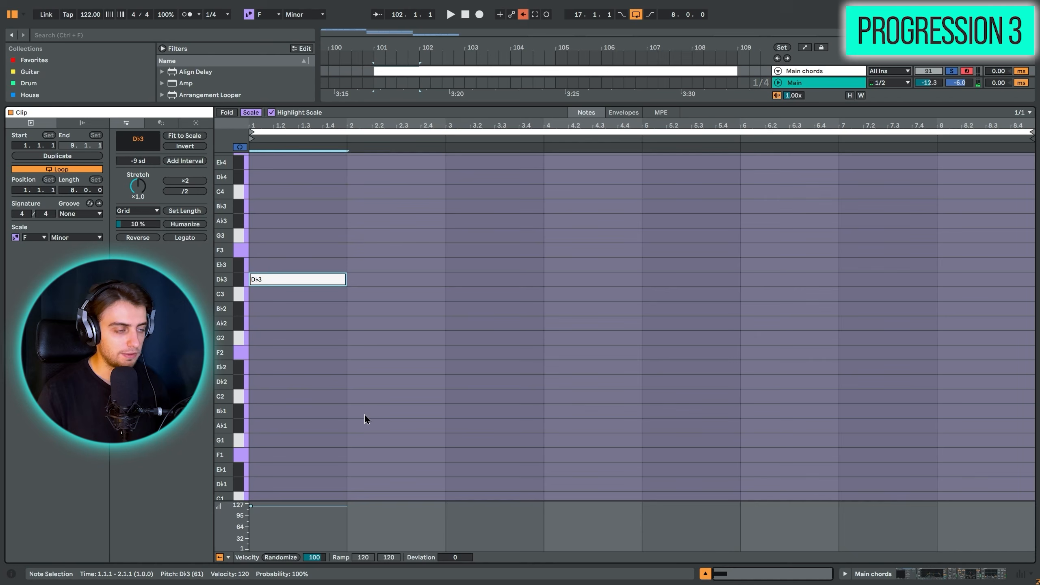
- Add the next root notes by duplication: a one-bar B♭2 in bar 2 and a two-bar F2 starting at bar 3
key("ctrl+d")
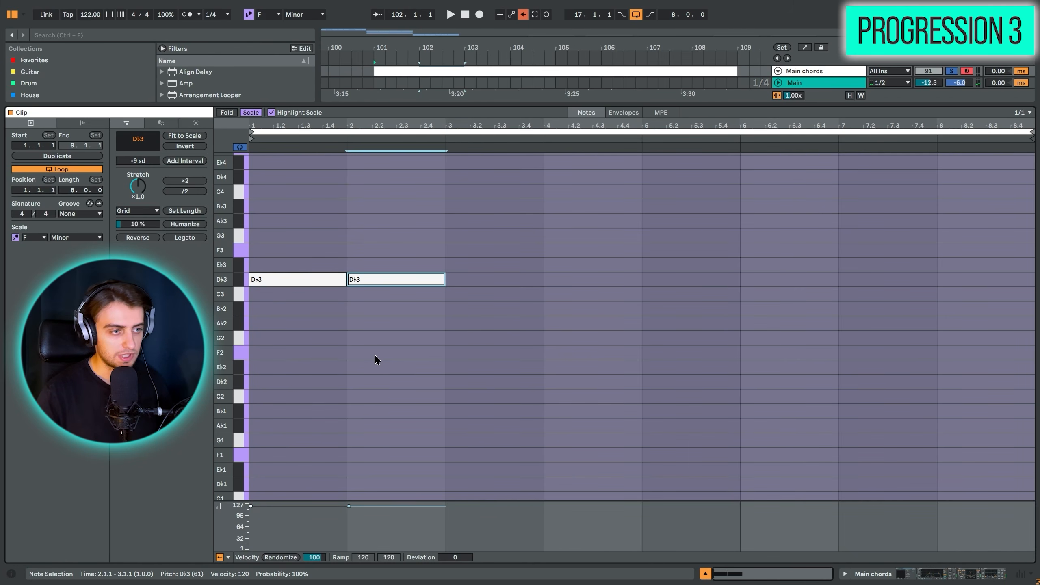
key("Down")
key("Down")
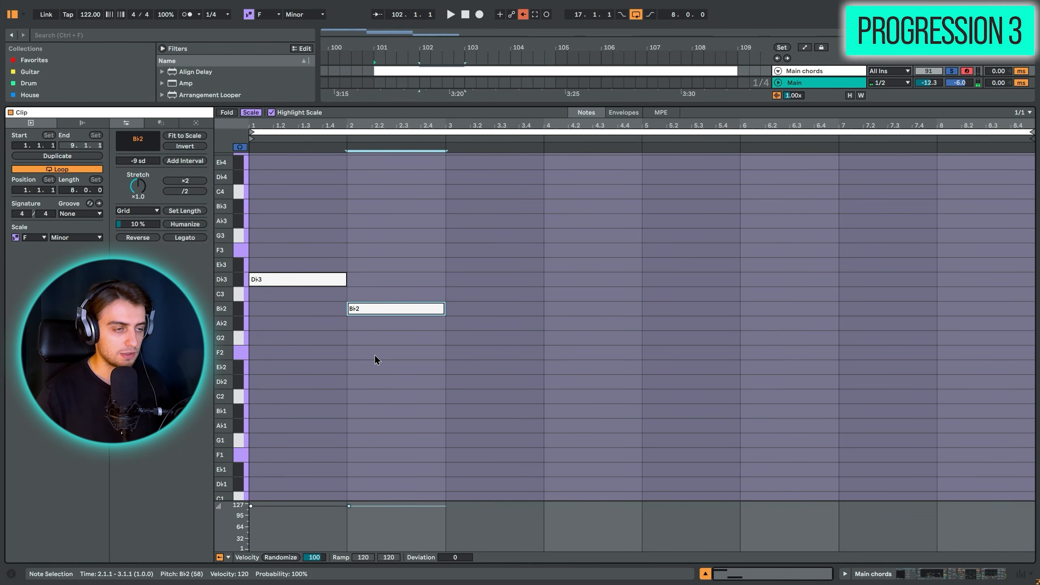
key("ctrl+d")
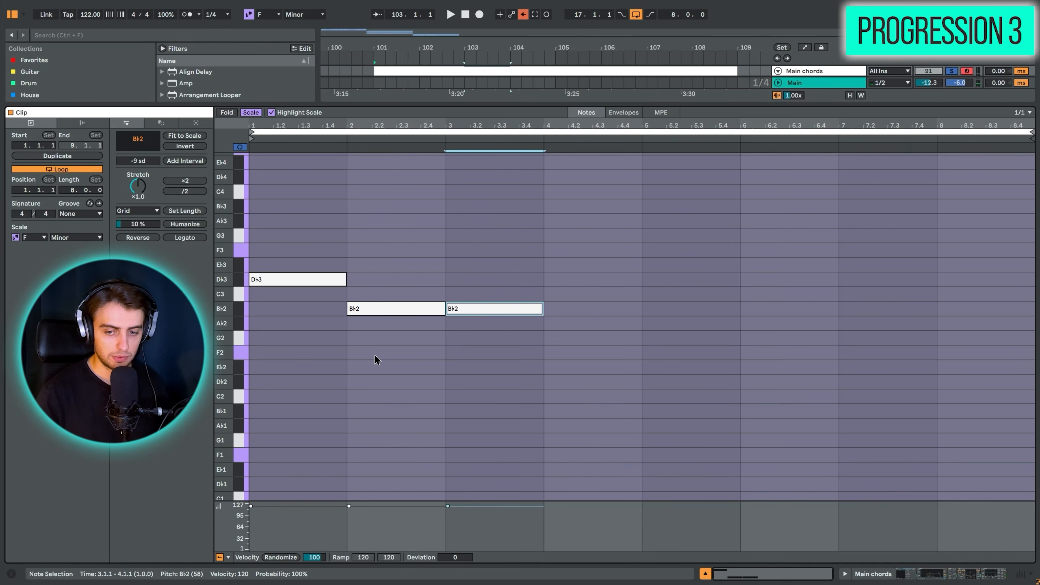
key("Down")
key("Down")
key("Down")
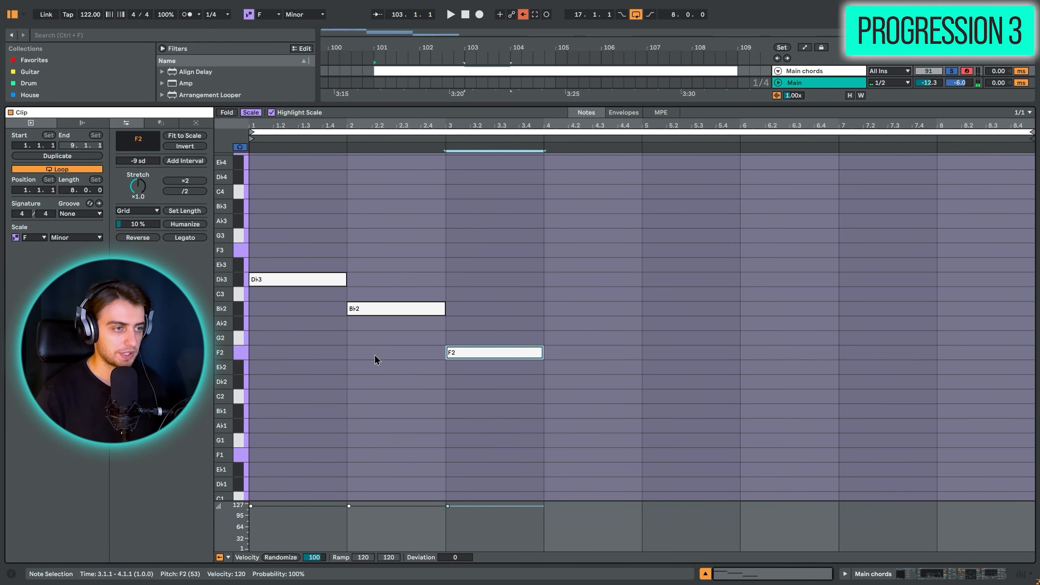
left_click_drag(540, 350, 639, 356)
- Continue the root notes with a one-bar A♭2 in bar 5 and a one-bar B♭2 in bar 6
key("ctrl+d")
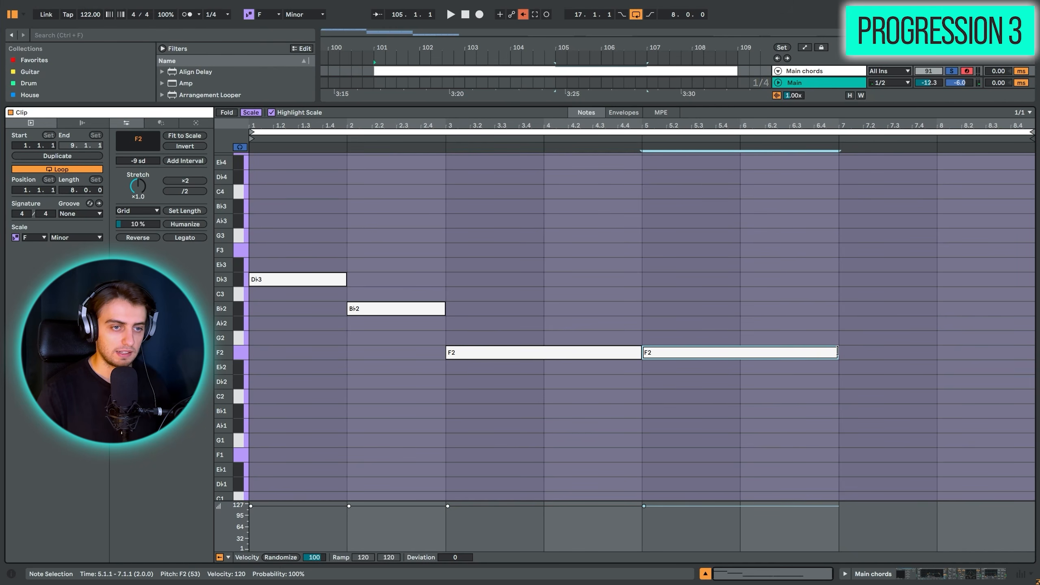
left_click_drag(837, 351, 740, 353)
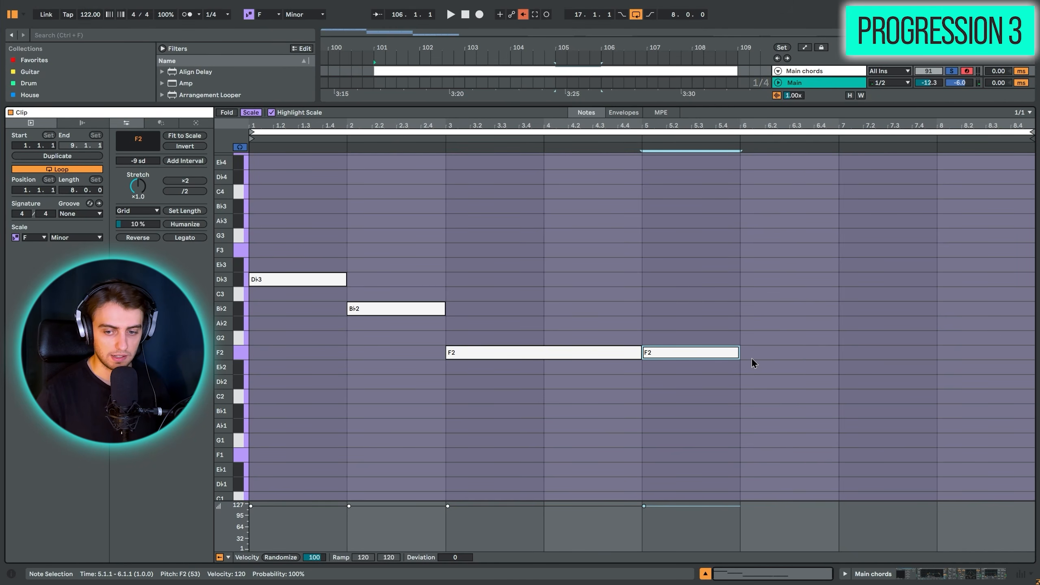
key("Up")
key("Up")
key("ctrl+d")
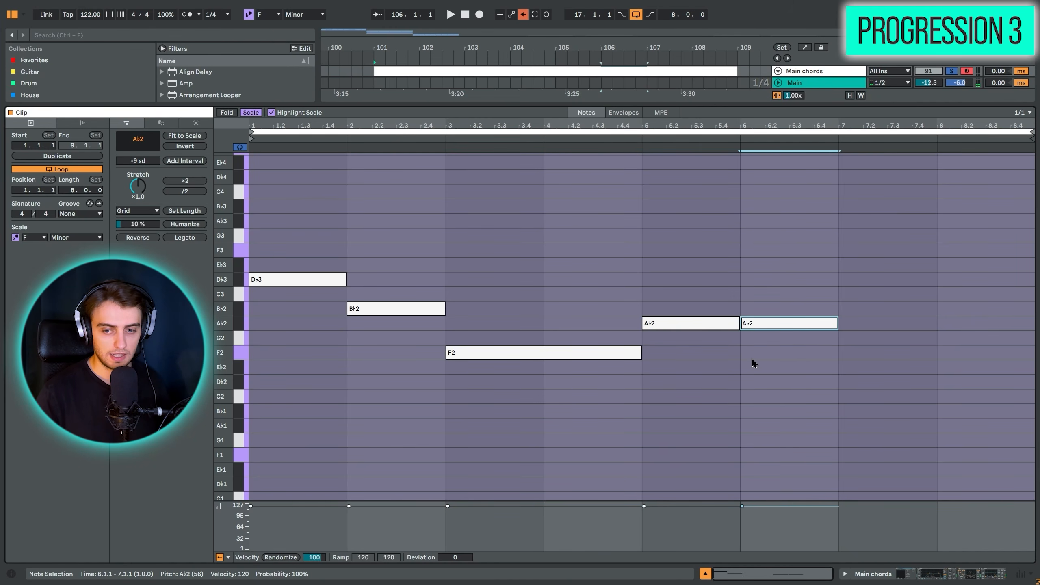
key("Up")
- Finish the root line with a two-bar F2 note starting at bar 7
key("ctrl+d")
key("Down")
key("Down")
key("Down")
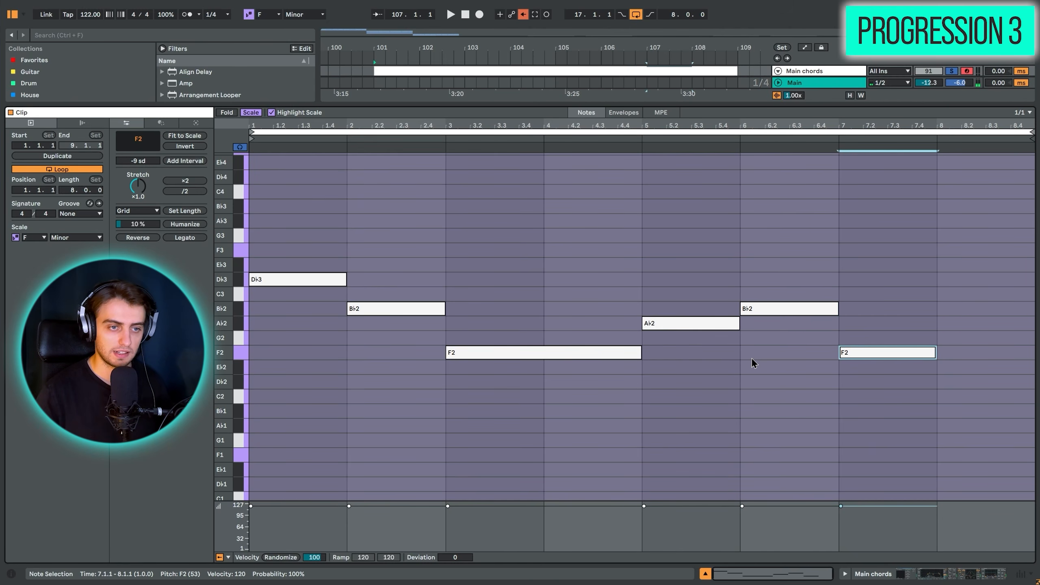
left_click_drag(936, 352, 1033, 352)
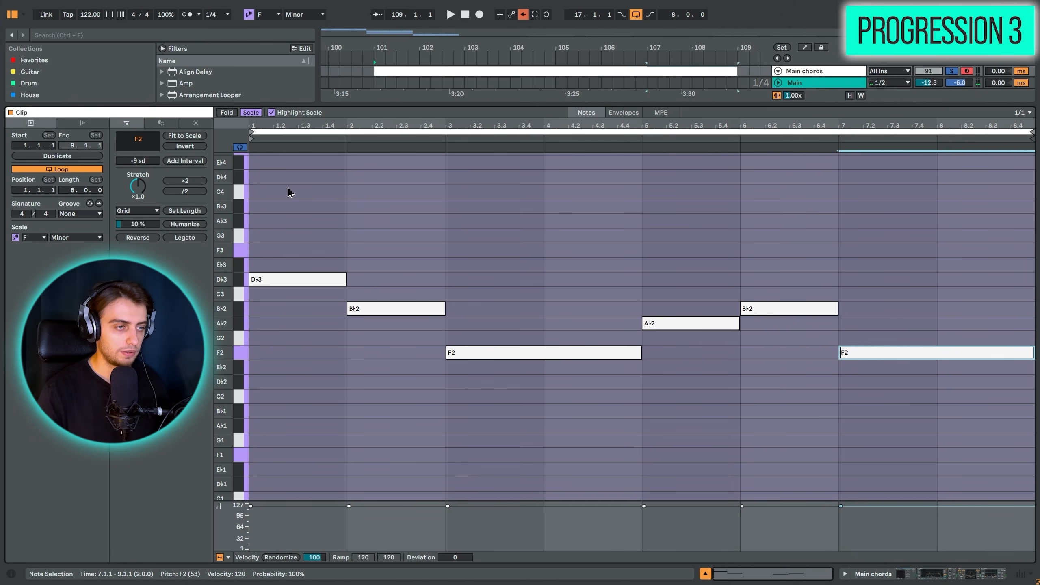
- Turn all root notes into triads by adding a +2 scale-degree interval twice
left_click_drag(288, 192, 882, 428)
left_click_drag(152, 161, 152, 140)
left_click(171, 162)
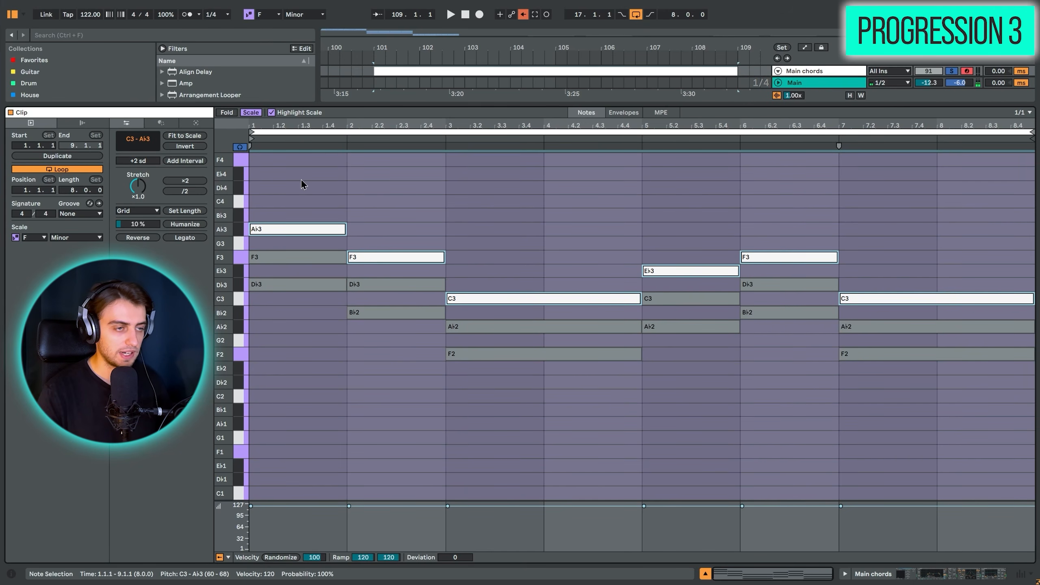
- Play the triads and set the arrangement loop to the eight-bar Main chords clip
key("ctrl+a")
key("space")
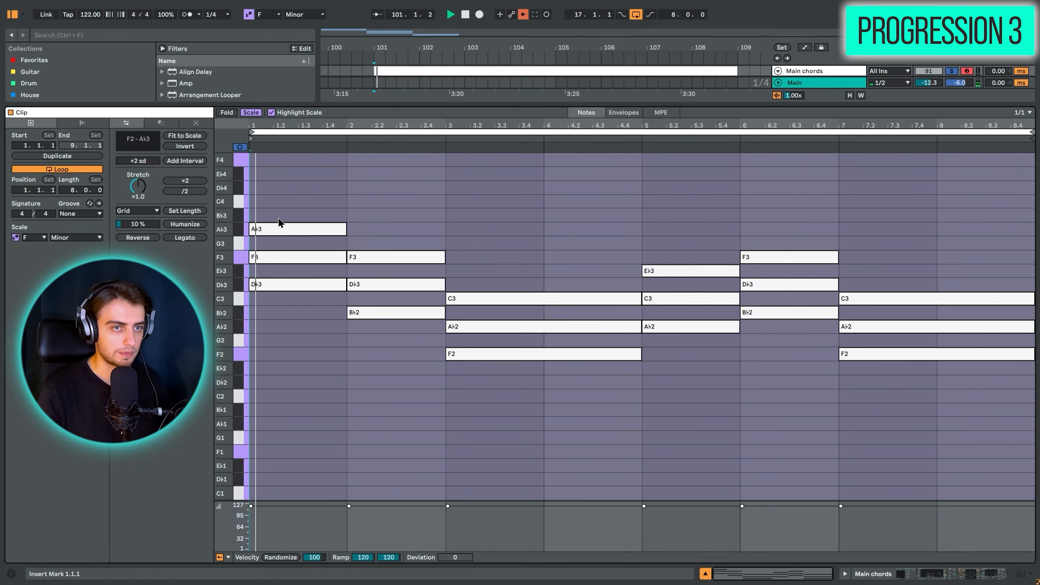
left_click(452, 72)
key("ctrl+l")
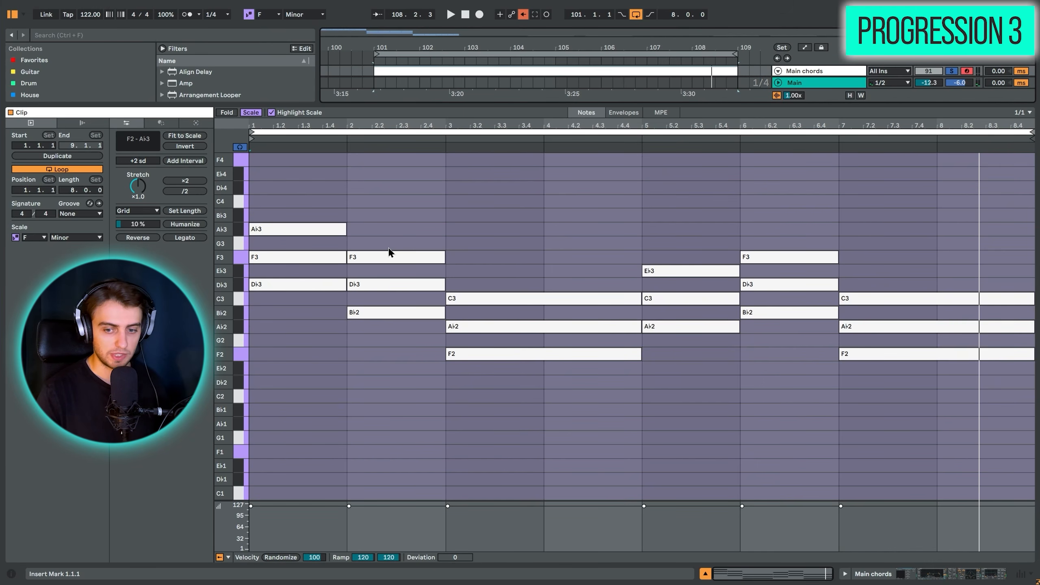
- Deactivate the middle notes of the B♭ minor and F minor chords: D♭3 in bars 2 and 6, A♭2 from bars 3 and 7
left_click(377, 286)
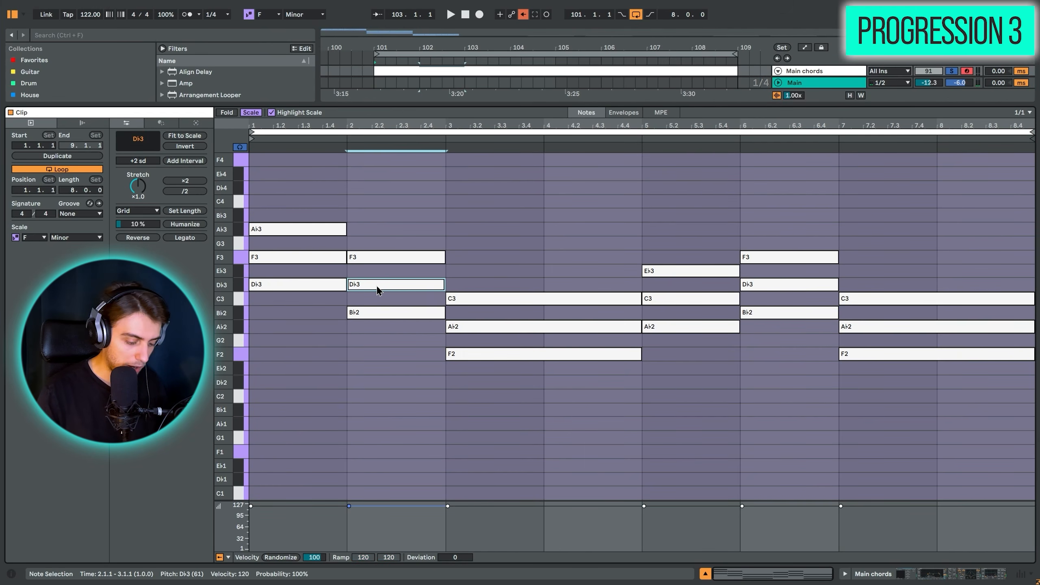
key("0")
left_click(487, 330)
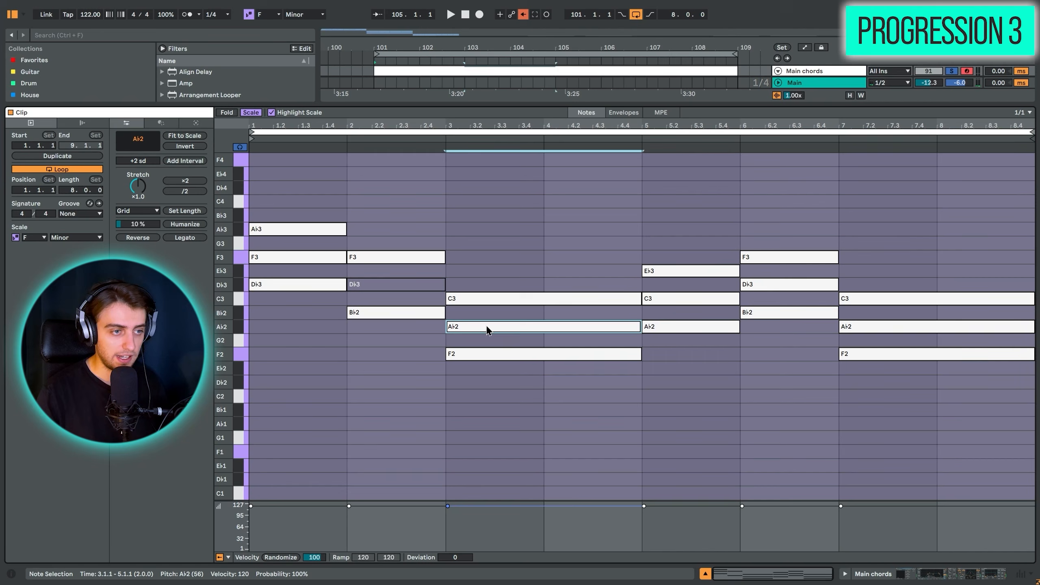
key("0")
left_click(758, 286)
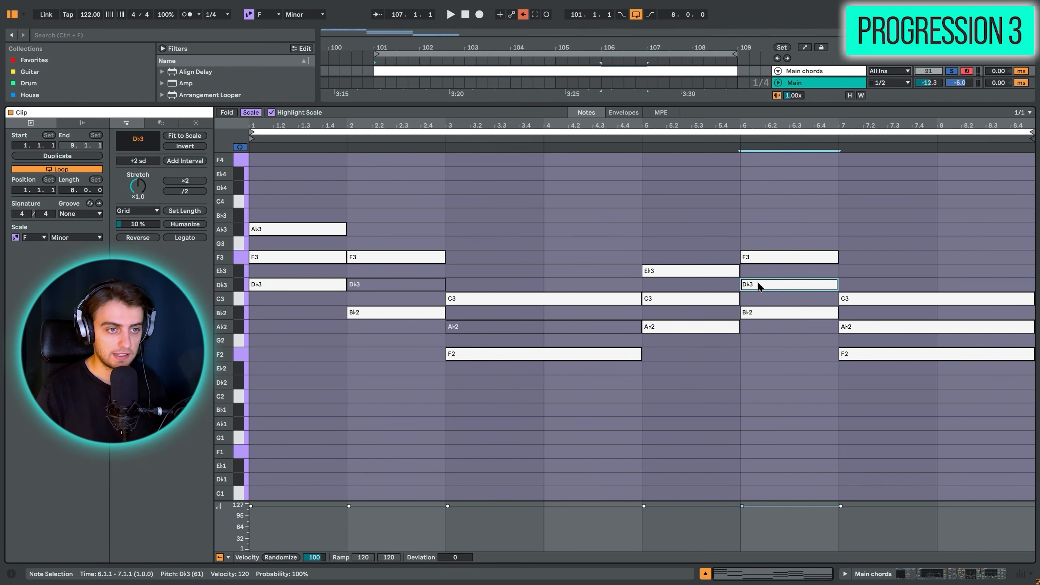
key("0")
left_click(873, 327)
key("0")
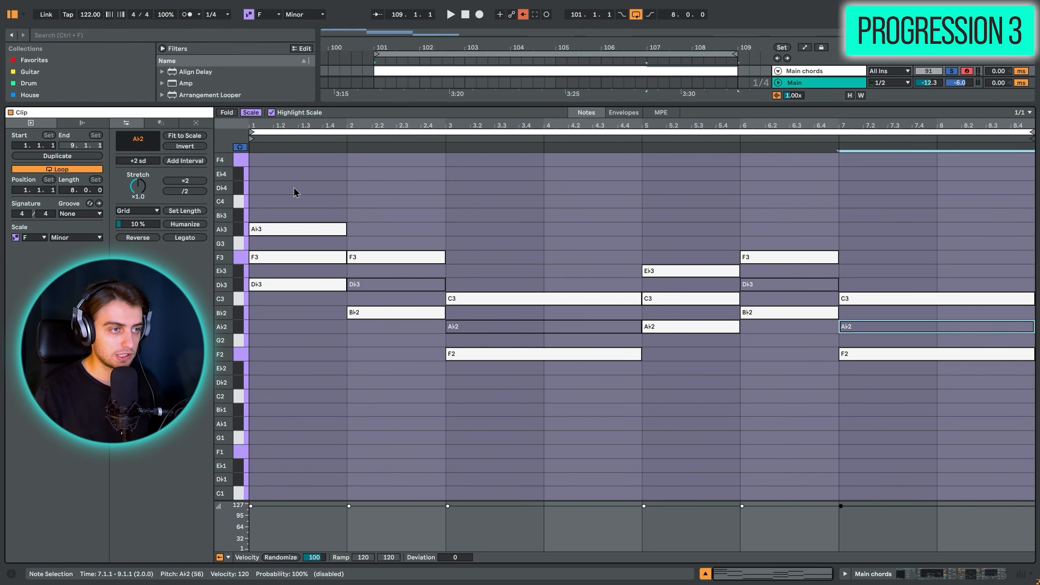
- Lower the top notes of the chords in bars 1, 5 and 6 by one octave and play the inverted progression
left_click(297, 228)
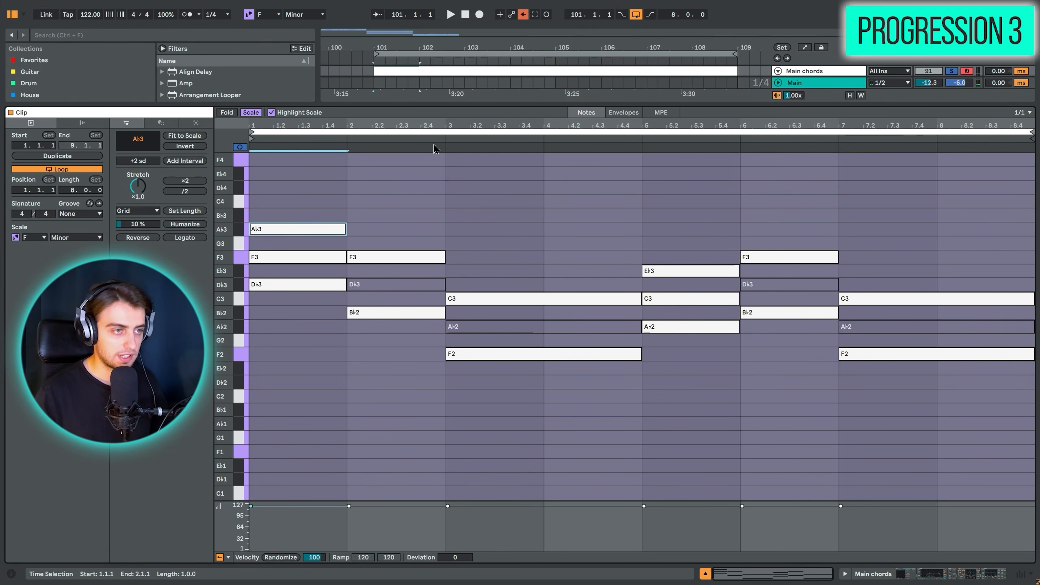
key("shift+Down")
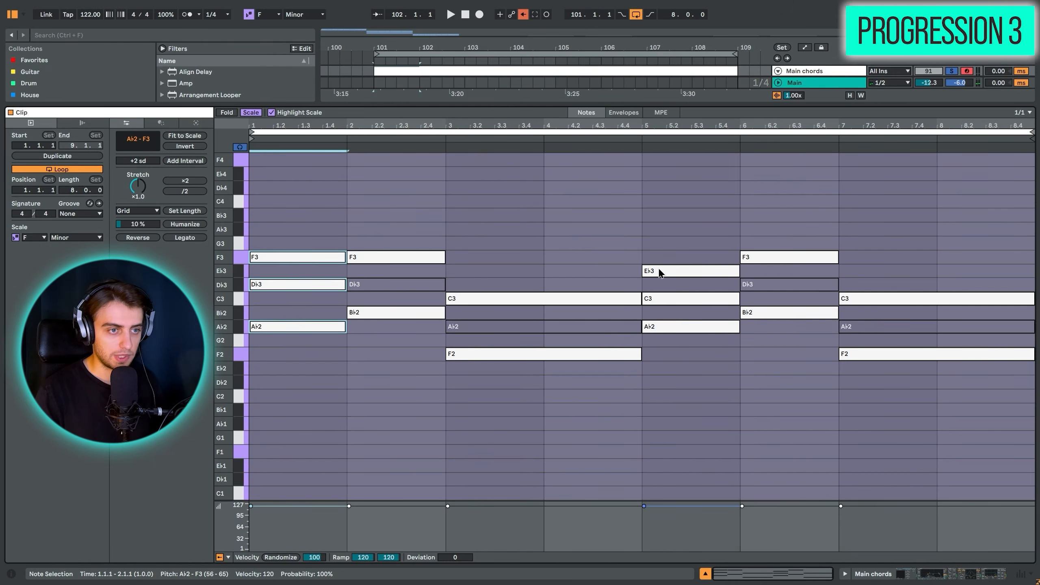
left_click(659, 272)
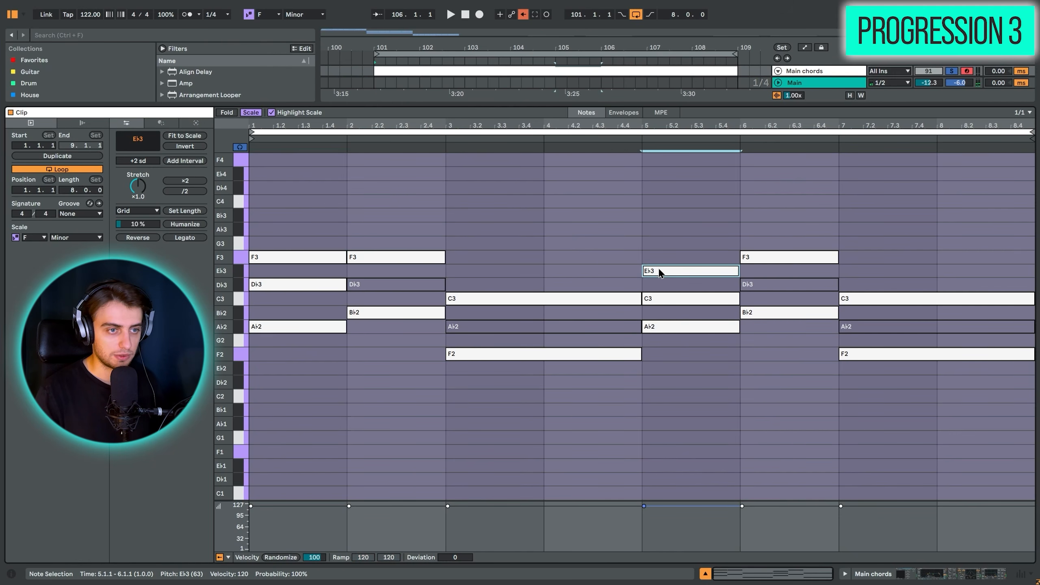
key("shift+Down")
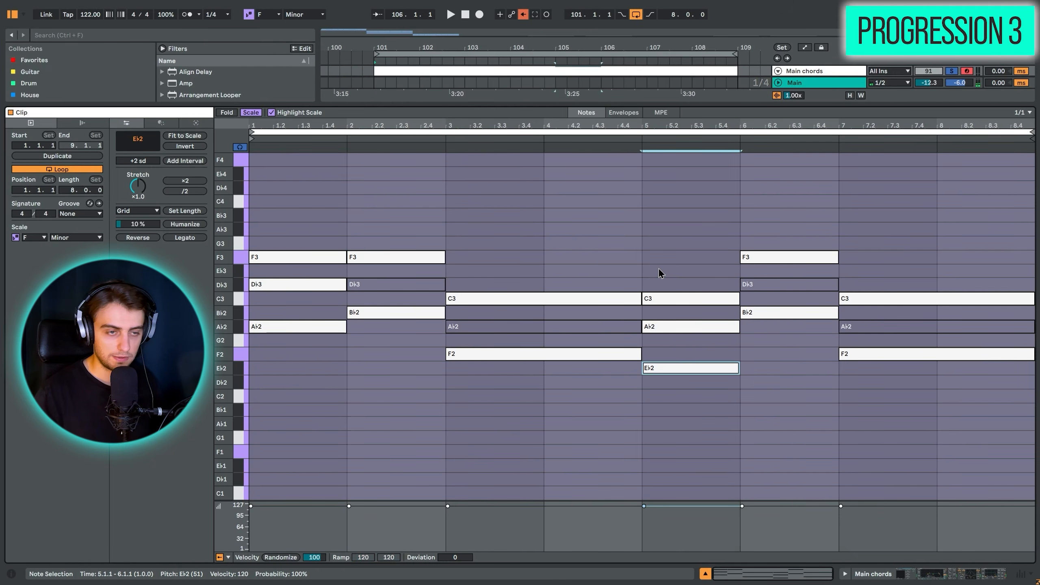
left_click(765, 263)
key("shift+Down")
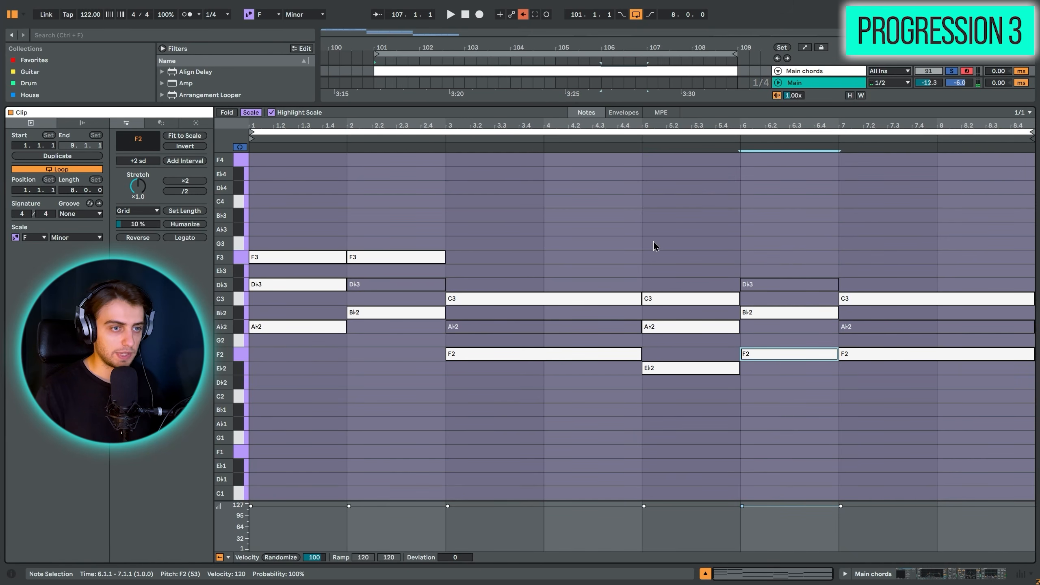
key("space")
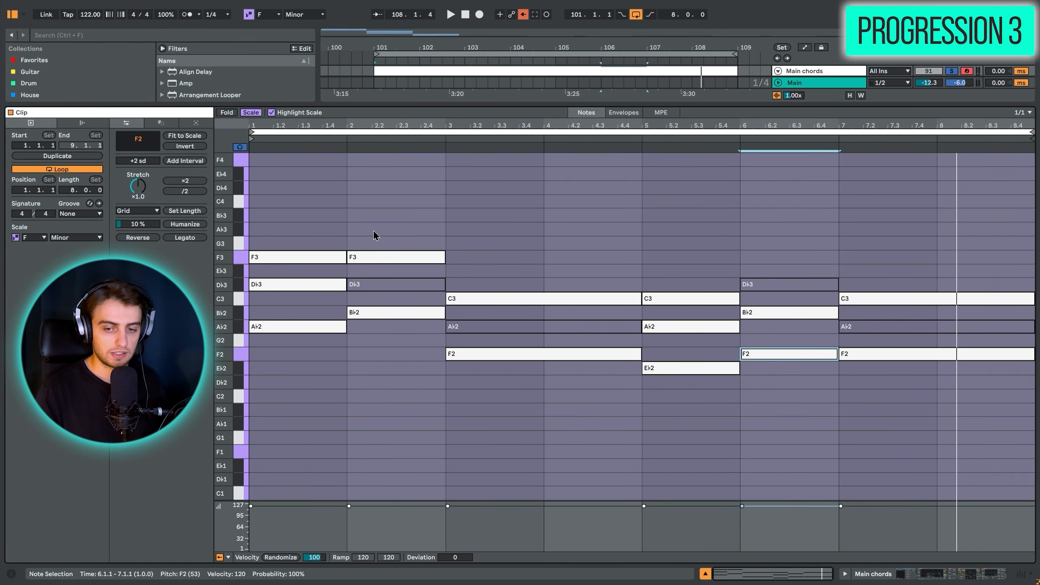
- Add a G3 note to the chord in bar 2 and an E♭3 note across the chord in bars 3 and 4
key("b")
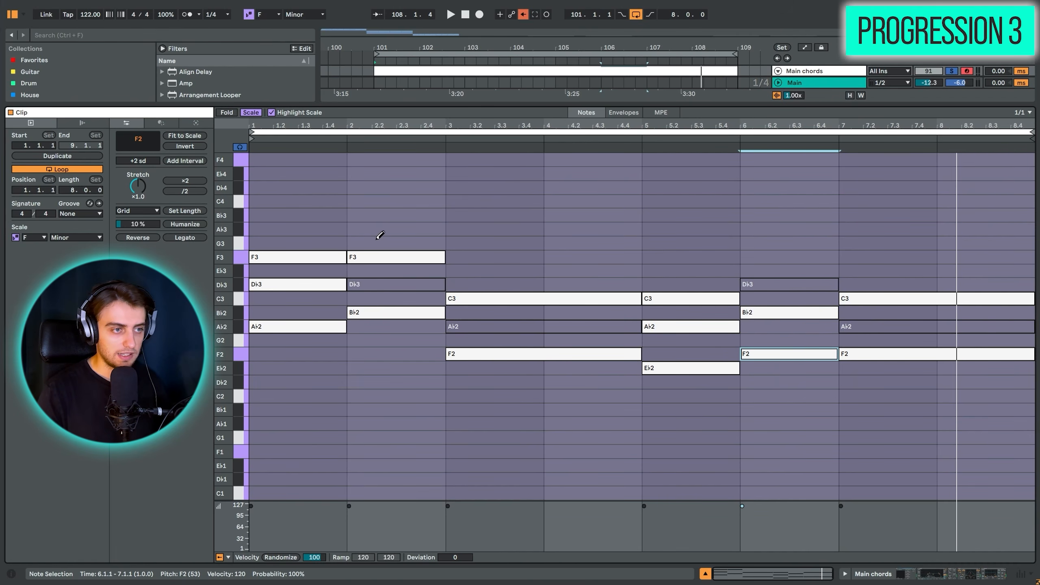
left_click(376, 240)
key("b")
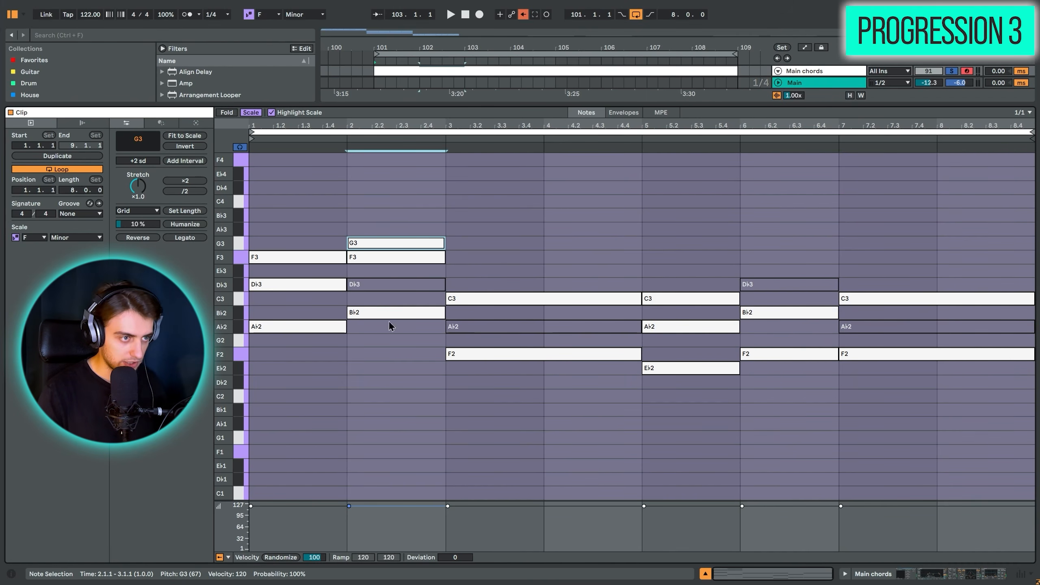
left_click_drag(383, 379, 389, 185)
key("b")
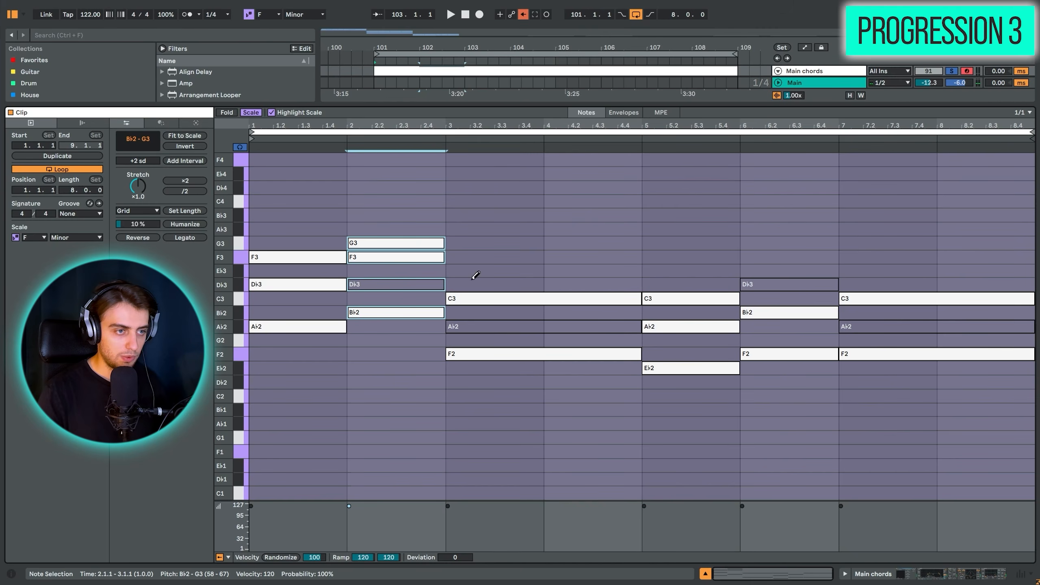
left_click(469, 270)
key("b")
- Raise the F2 note of the bar 6 chord by one octave
left_click(773, 359)
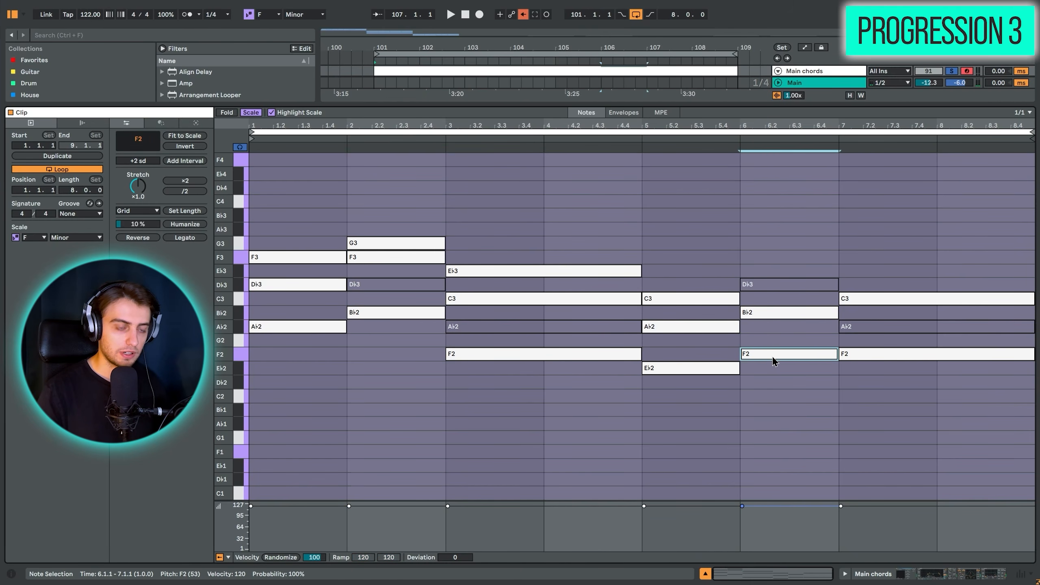
key("shift+Up")
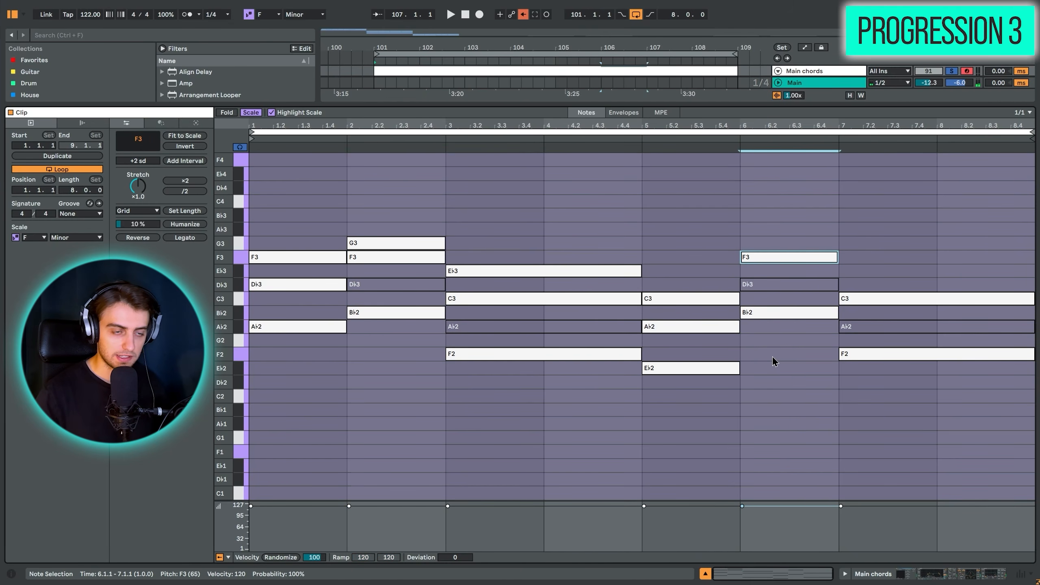
- Add an E♭3 note to the bar 6 chord and lower its F3 note by one octave
key("b")
left_click(768, 270)
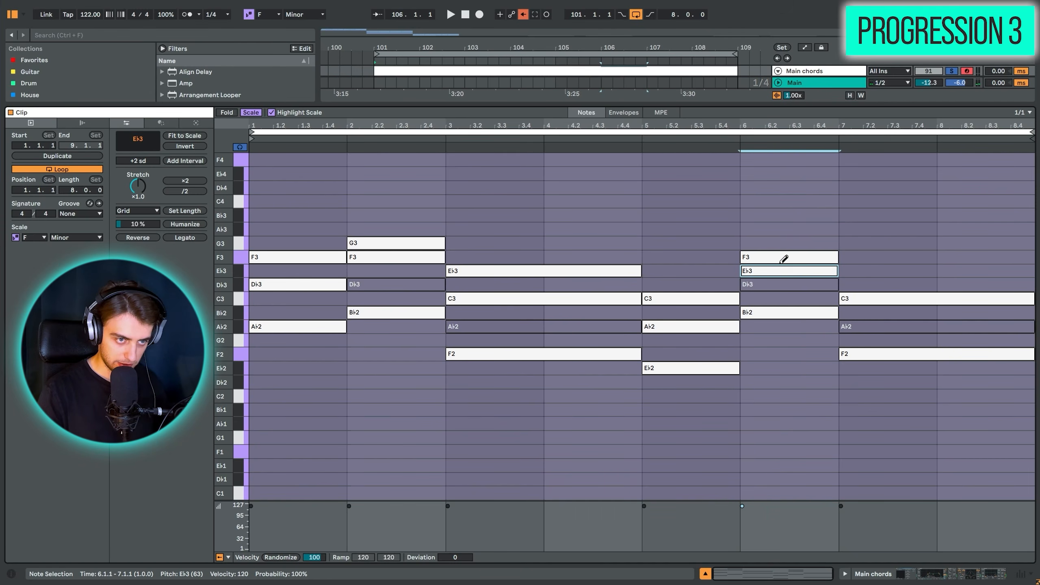
key("b")
left_click(778, 259)
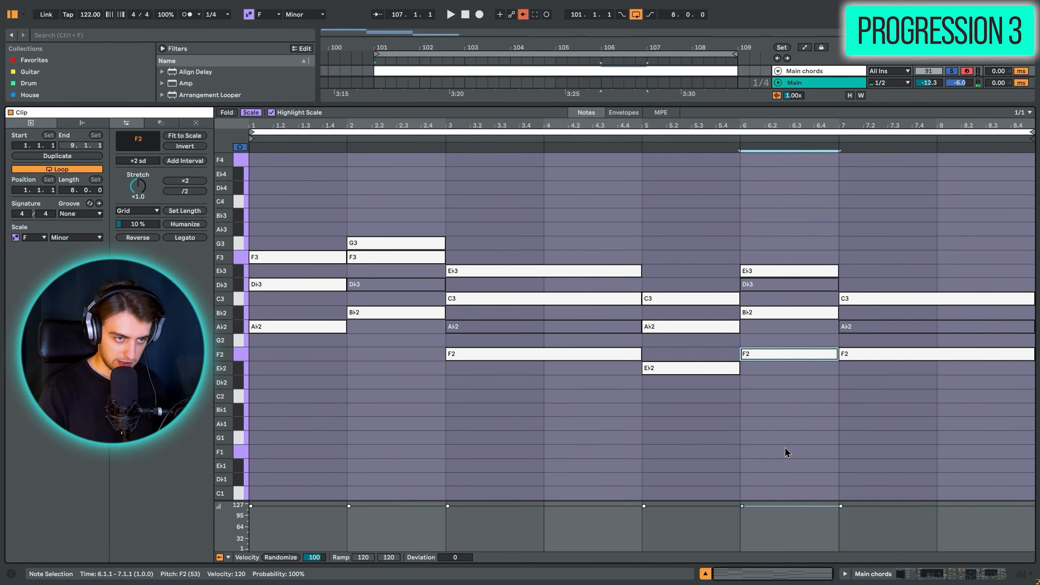
left_click_drag(784, 447, 773, 186)
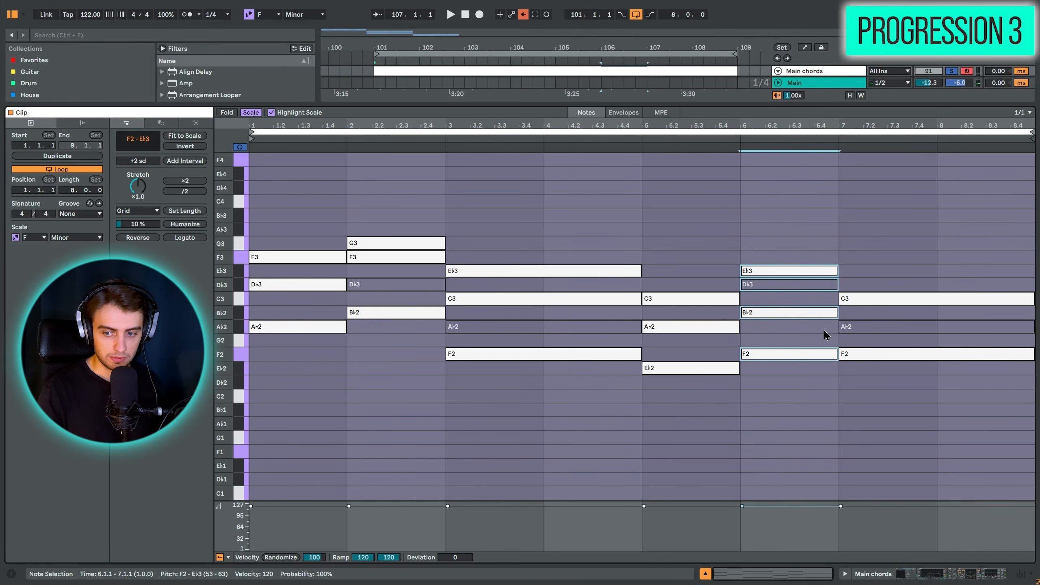
left_click(772, 323)
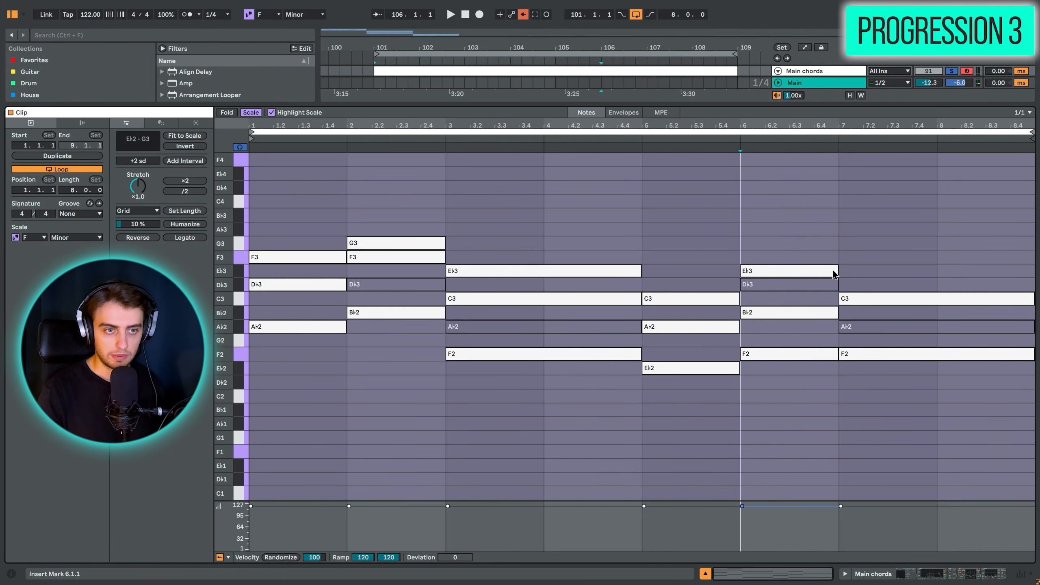
- Duplicate the bar 6 E♭3 note into bar 7, extend it through bar 8 and play the progression
left_click(817, 272)
key("ctrl+d")
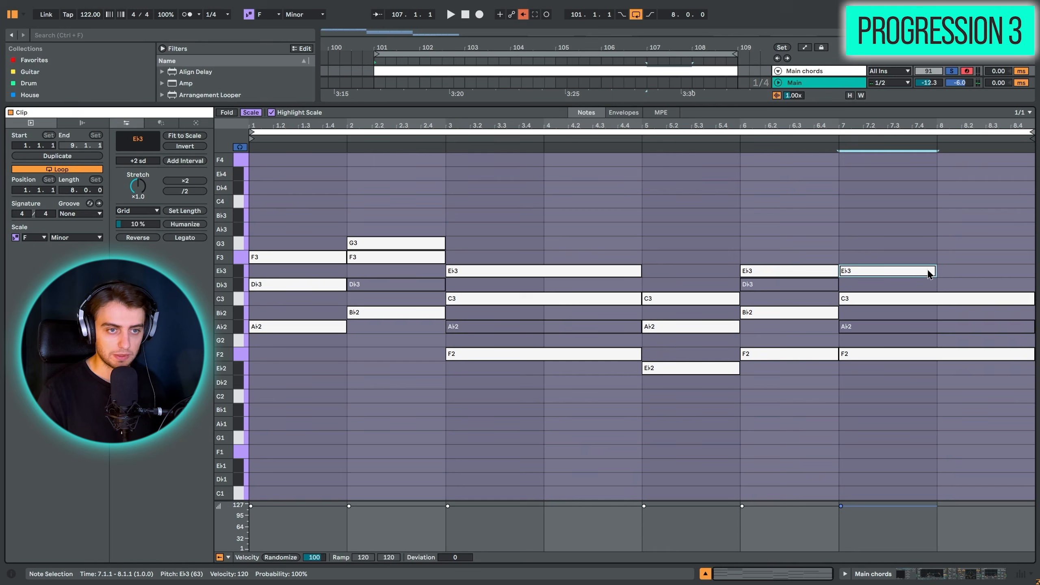
left_click(939, 275)
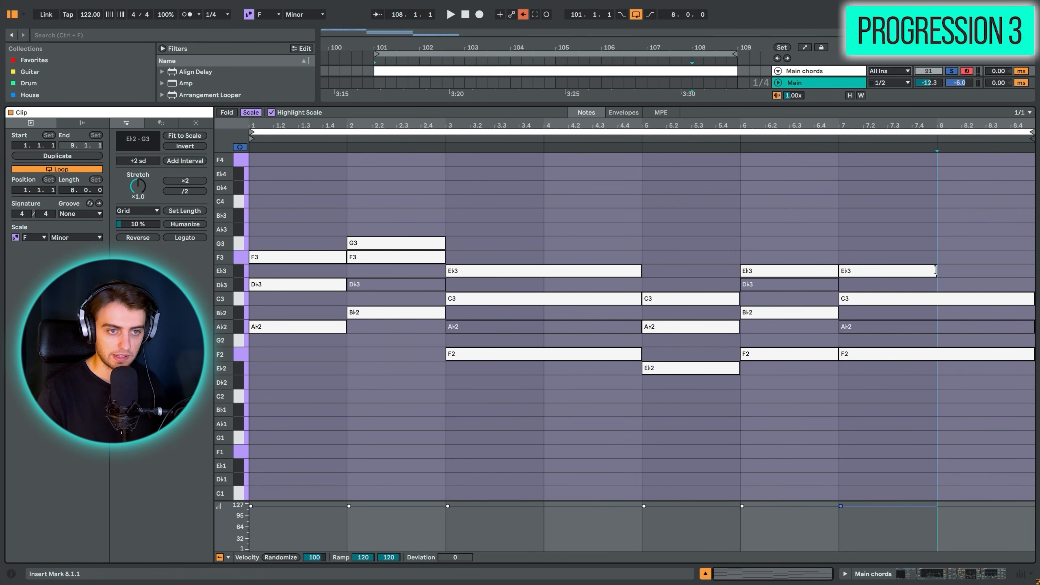
left_click_drag(935, 270, 1017, 272)
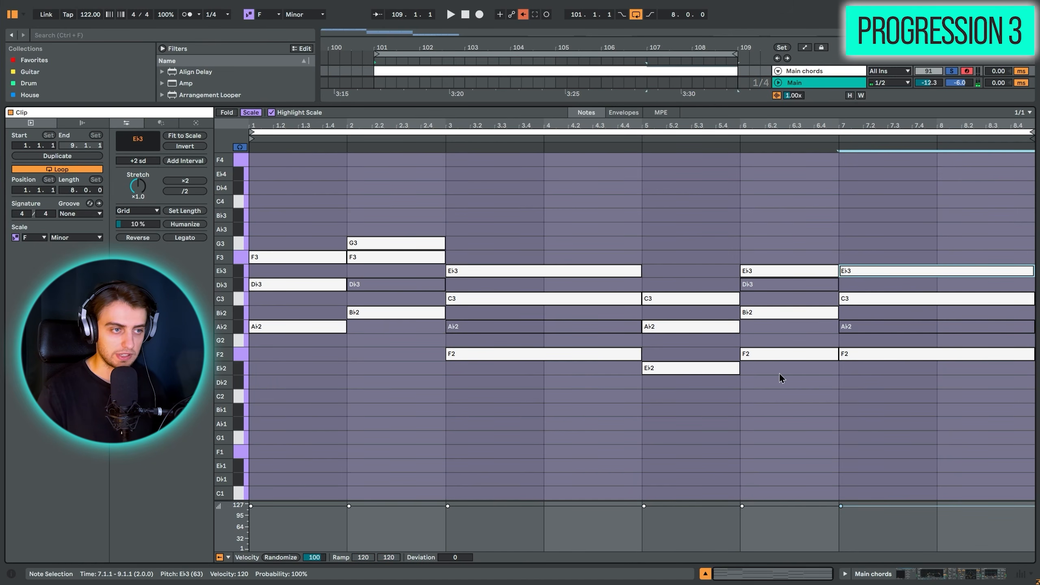
left_click(258, 433)
key("space")
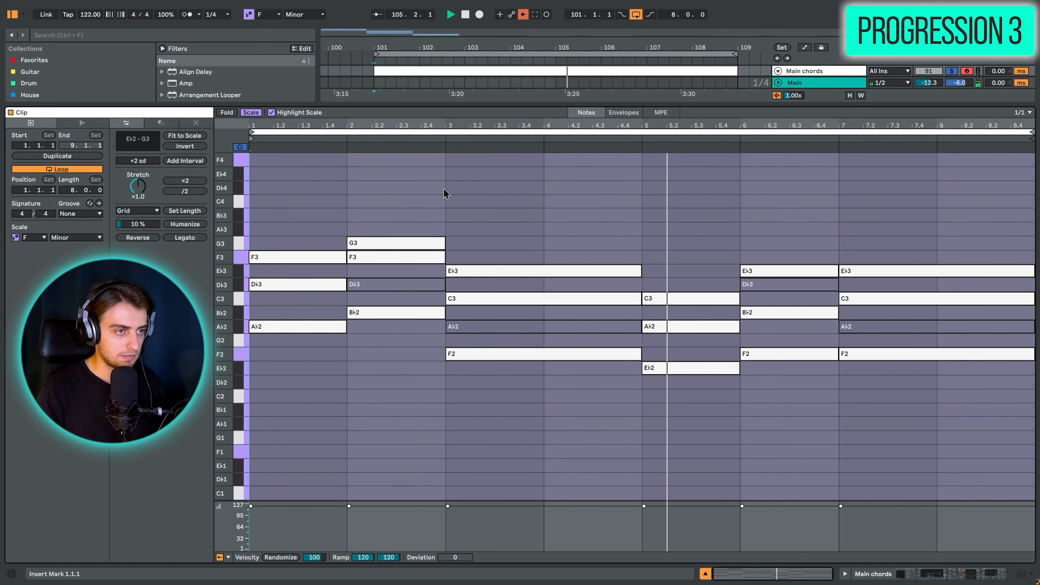
- Set the note grid to 1/8 and shorten the ends of all chord notes by one eighth note
left_click(445, 210)
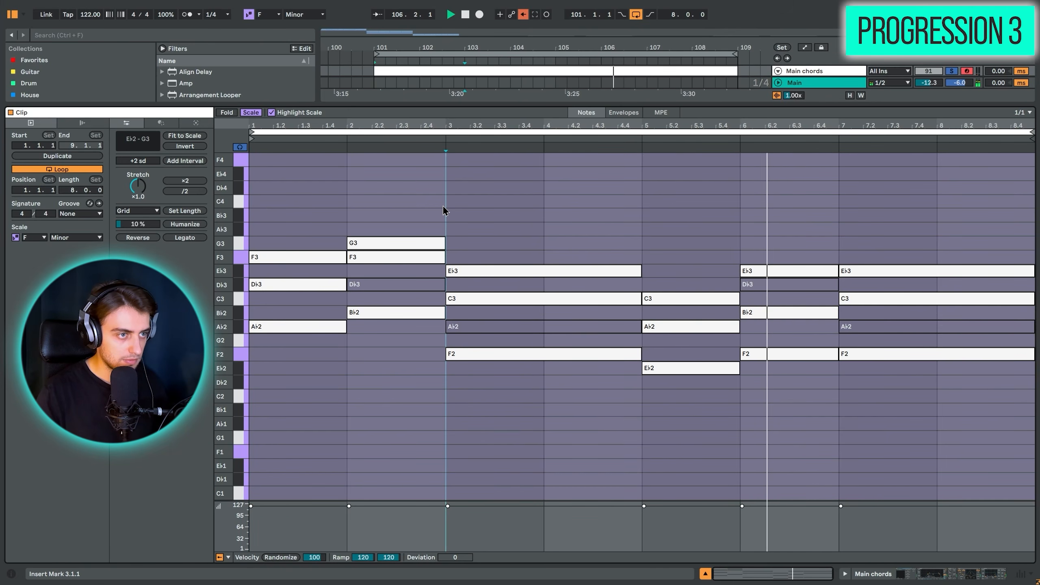
key("ctrl+1")
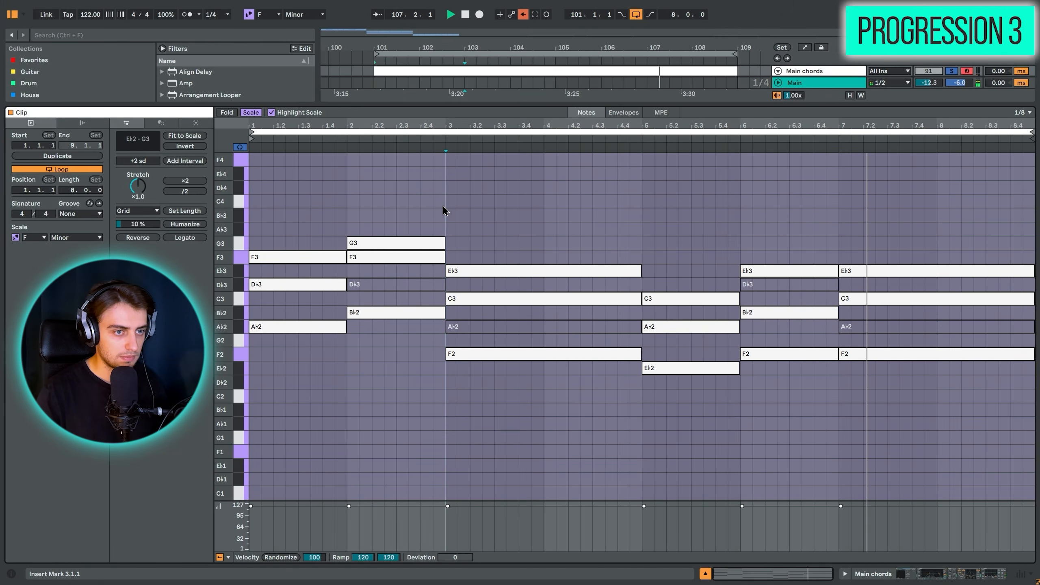
key("space")
left_click(346, 205)
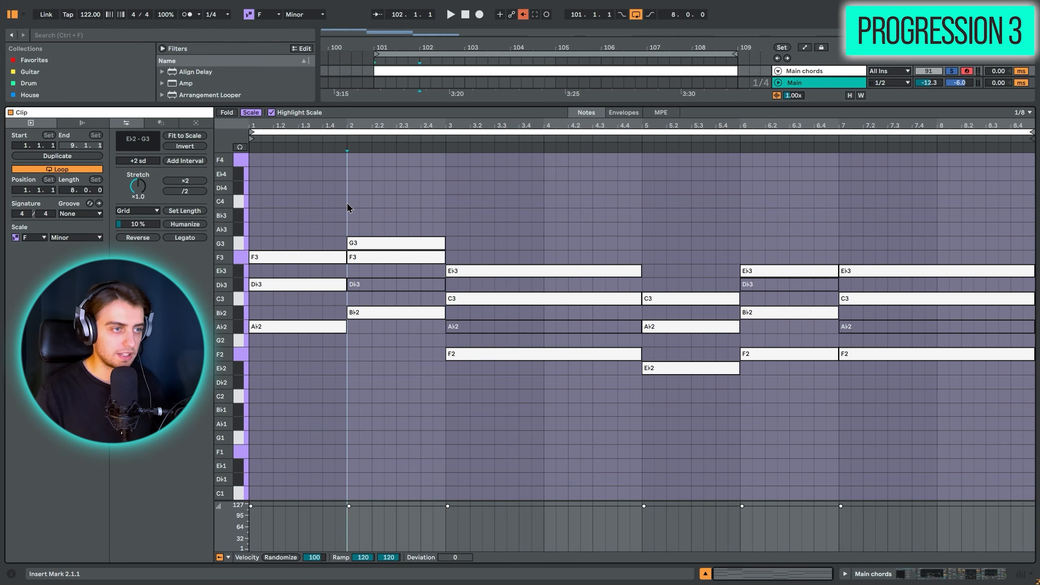
key("ctrl+a")
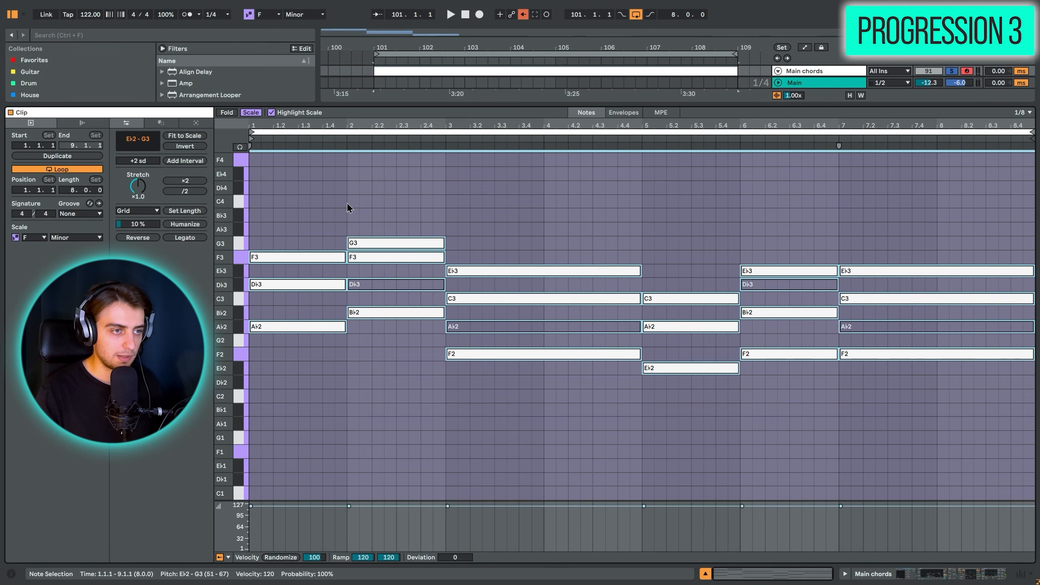
left_click_drag(343, 256, 333, 257)
- Shift the two long F minor chords, starting in bars 3 and 7, one eighth note earlier
left_click_drag(519, 181, 525, 466)
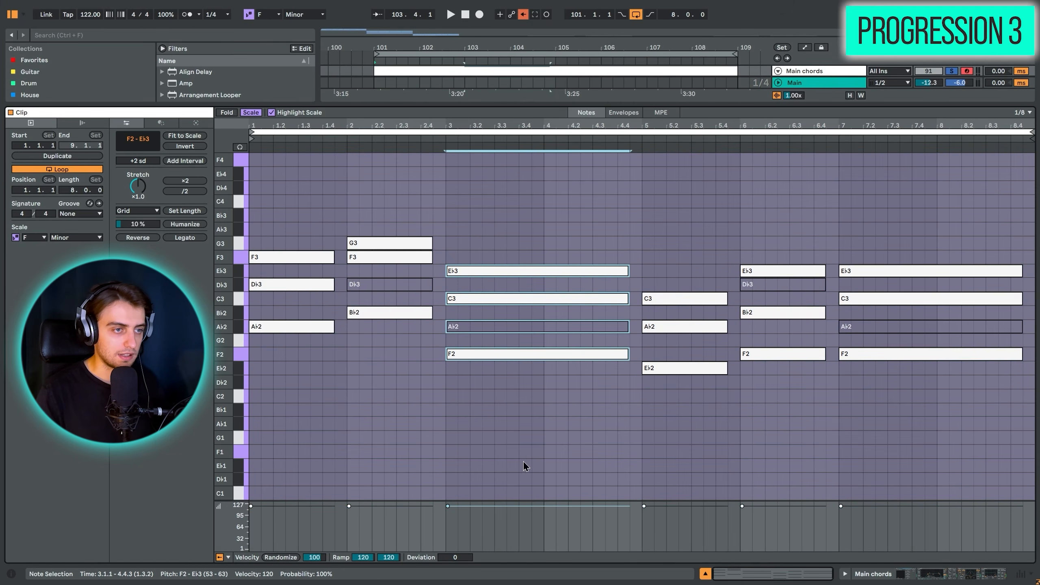
key("Left")
left_click_drag(903, 213, 876, 511)
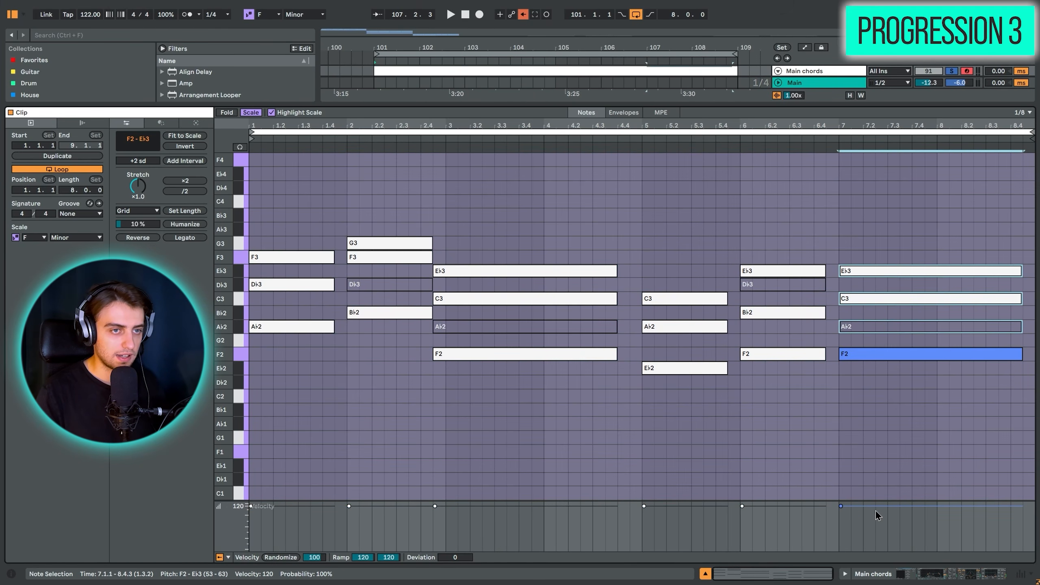
key("Left")
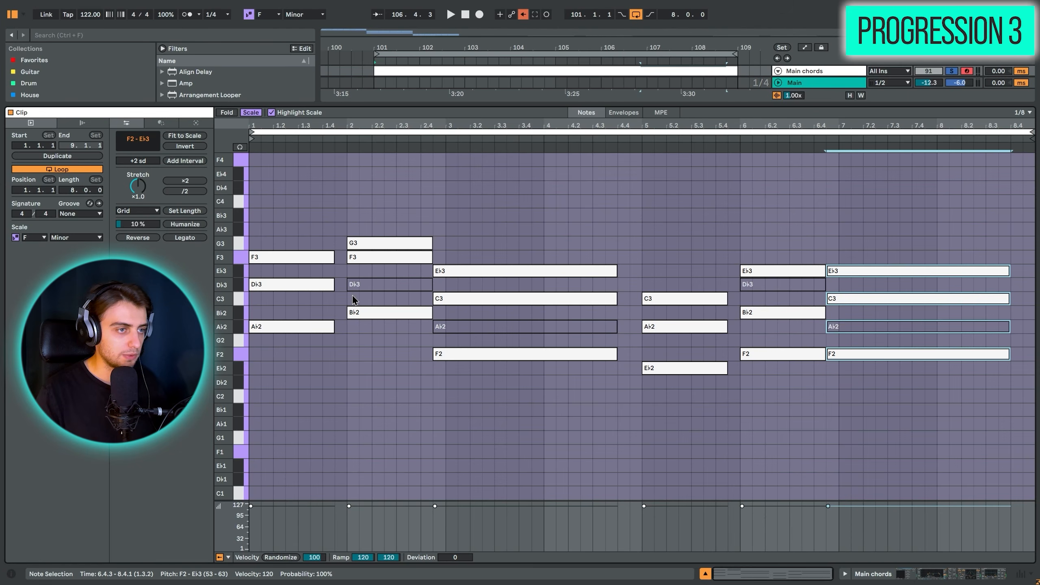
- Apply Legato to the chord notes so each chord extends to the start of the following one
left_click(419, 175)
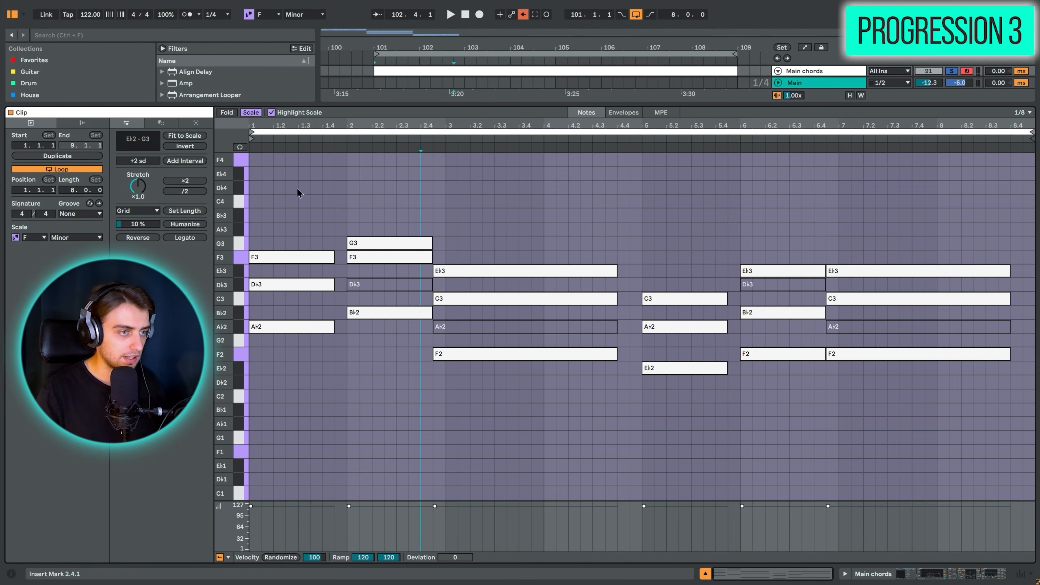
left_click(184, 237)
left_click(495, 207)
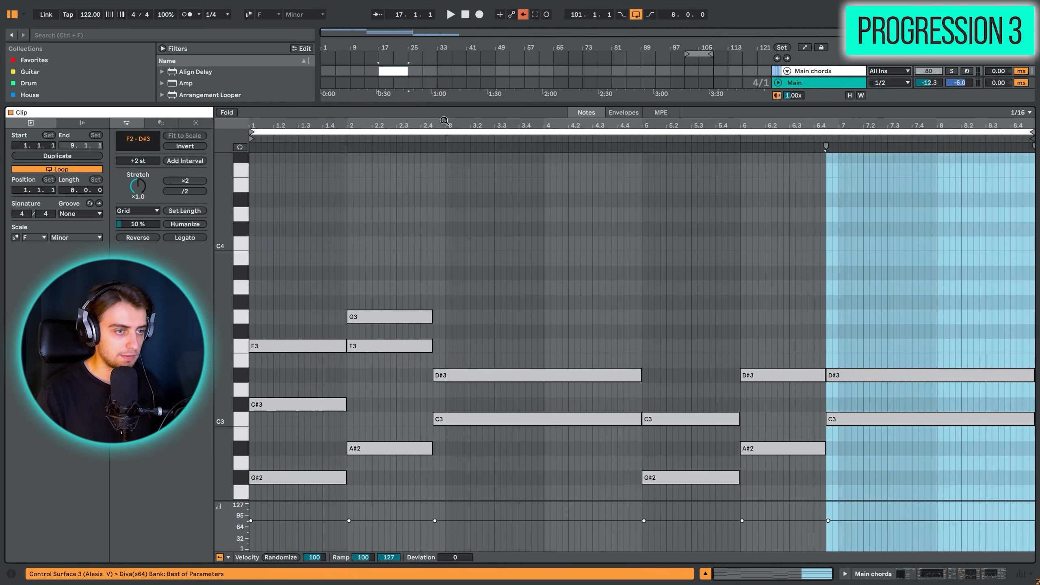
- Turn on the F Minor scale for the original Main chords clip and show only the keys in that scale
scroll(518, 326, "down", 5)
left_click(15, 237)
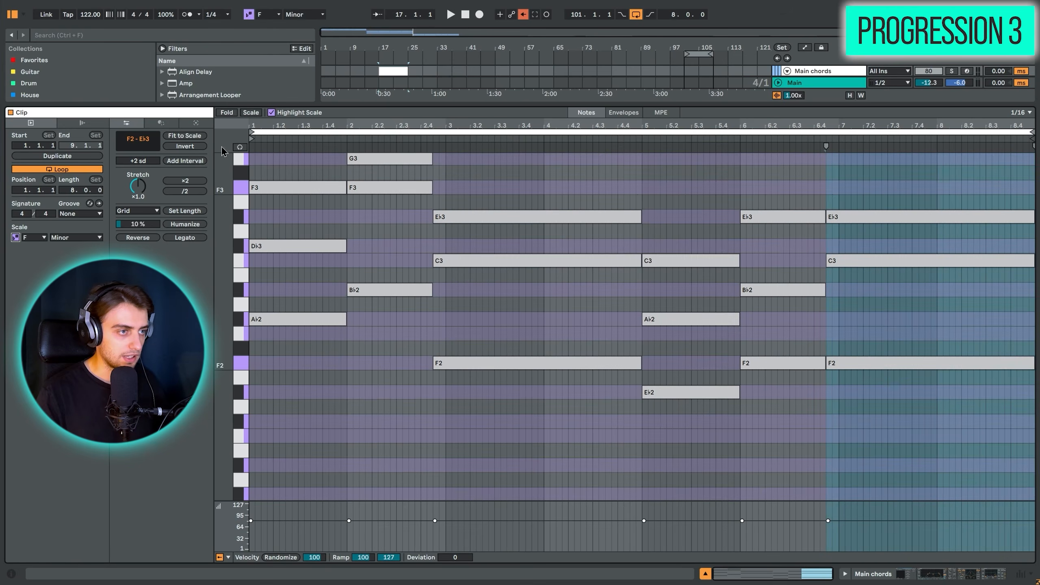
left_click(258, 113)
double_click(227, 327)
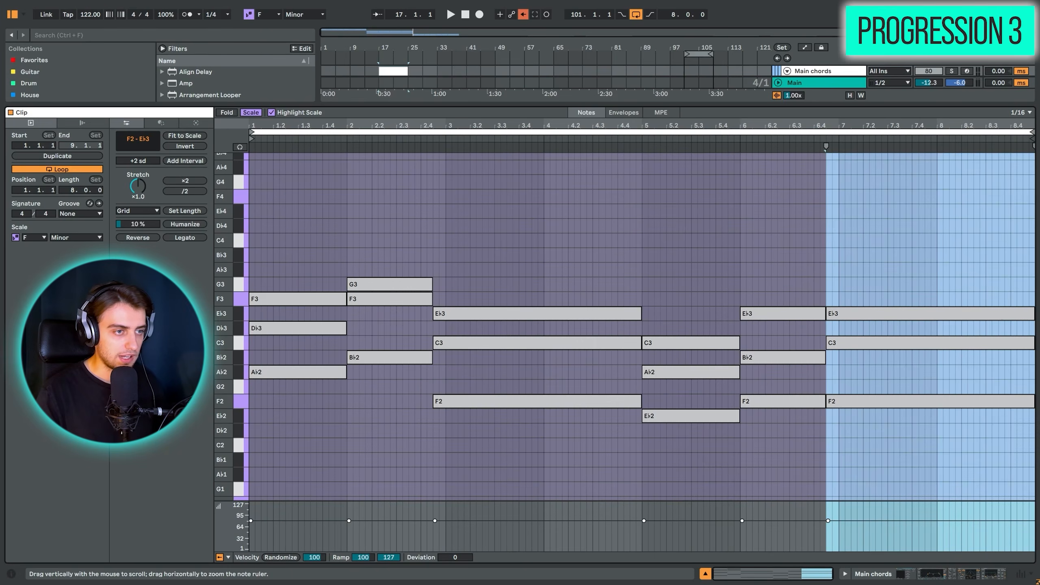
- Enlarge the arrangement, open the Sub chords clip starting at bar 17 and play its track soloed
left_click(625, 221)
key("s")
left_click_drag(589, 105, 589, 206)
left_click_drag(380, 48, 365, 109)
left_click(651, 127)
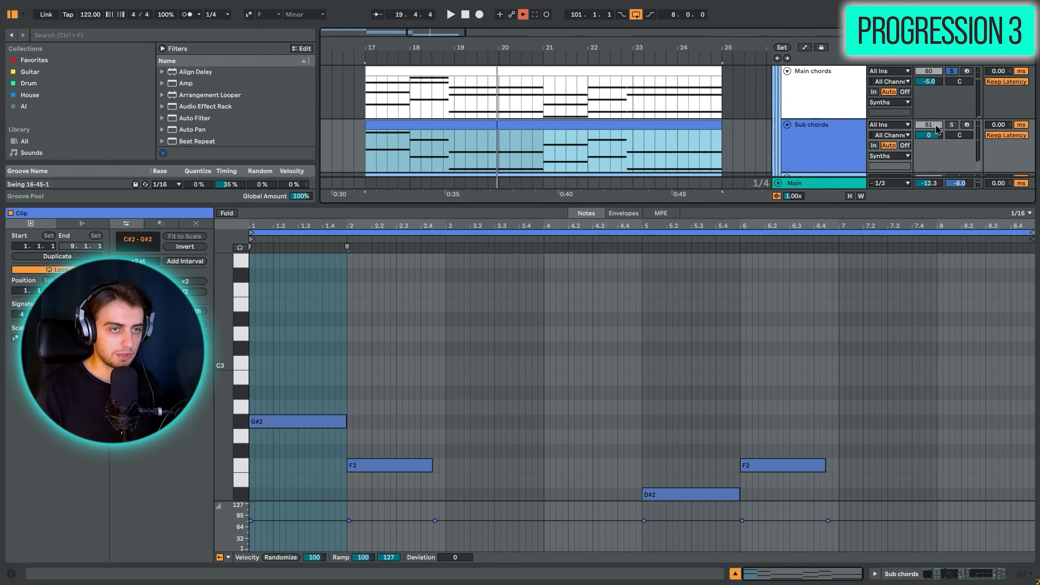
left_click(951, 125)
scroll(514, 391, "down", 5)
key("space")
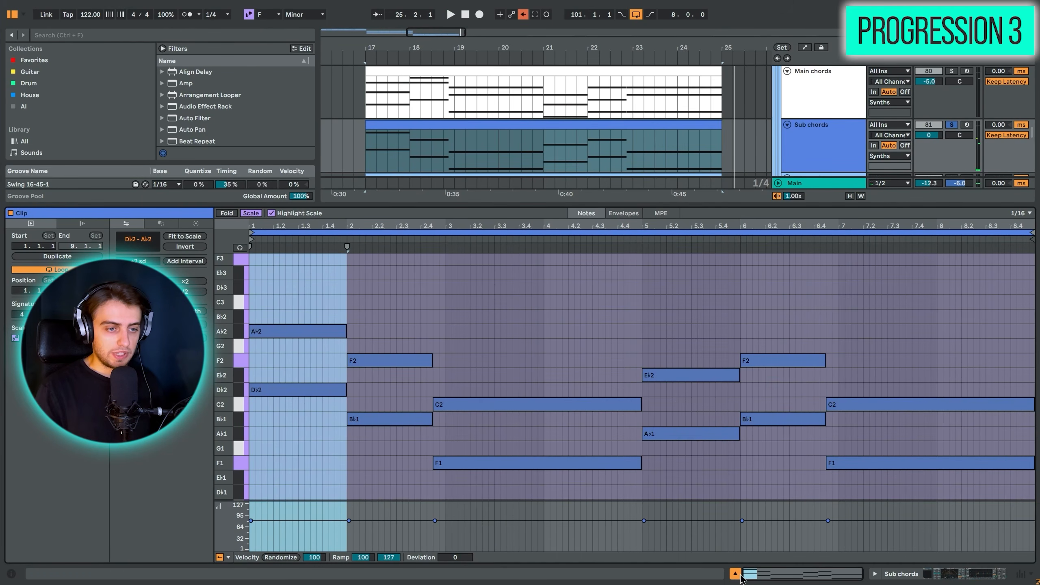
- Close the clip editor, solo the Main chords track together with Sub chords and play both layers
left_click(735, 573)
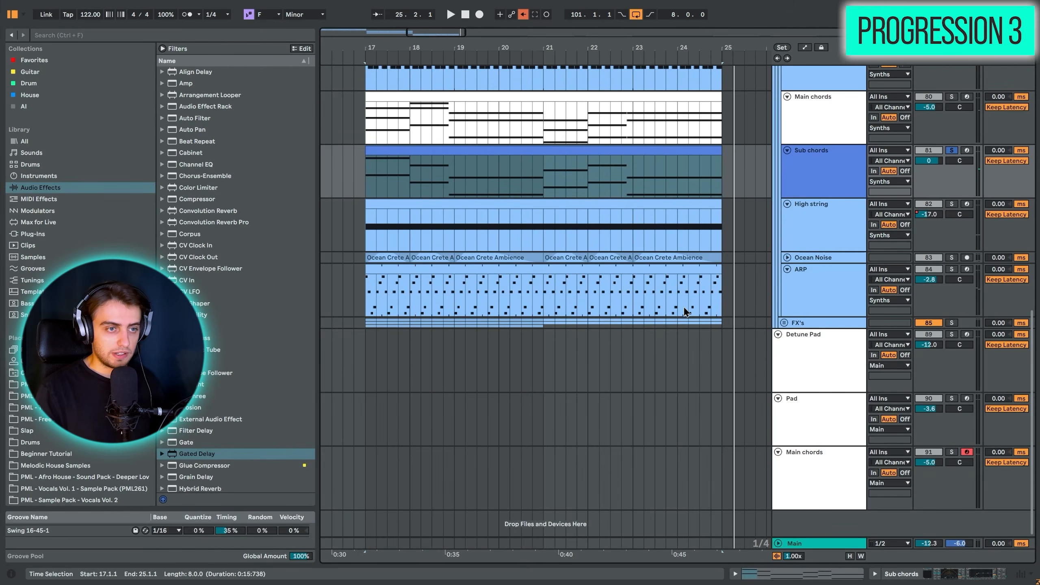
scroll(825, 278, "up", 5)
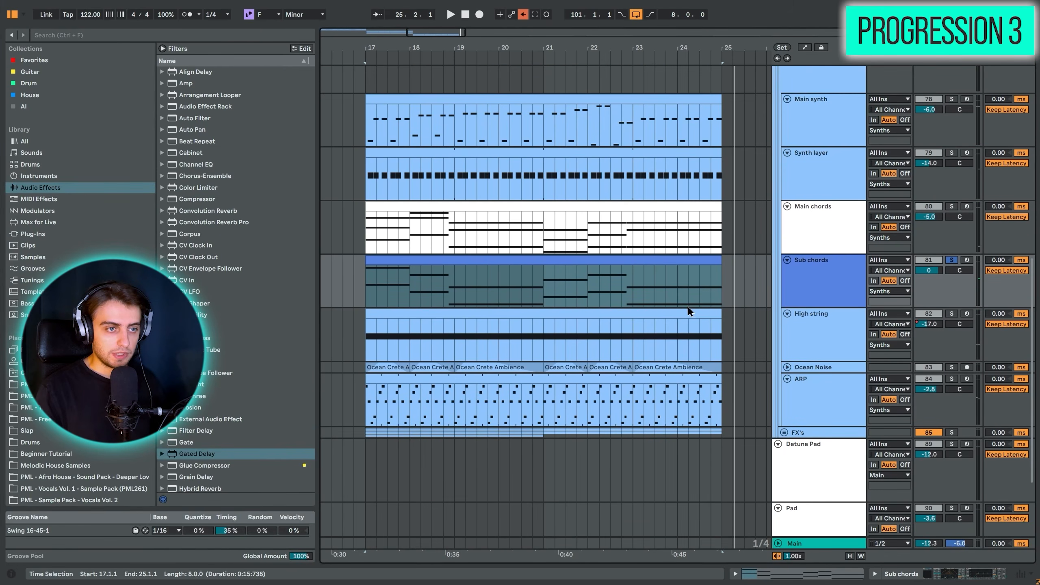
left_click(950, 205, "ctrl")
key("space")
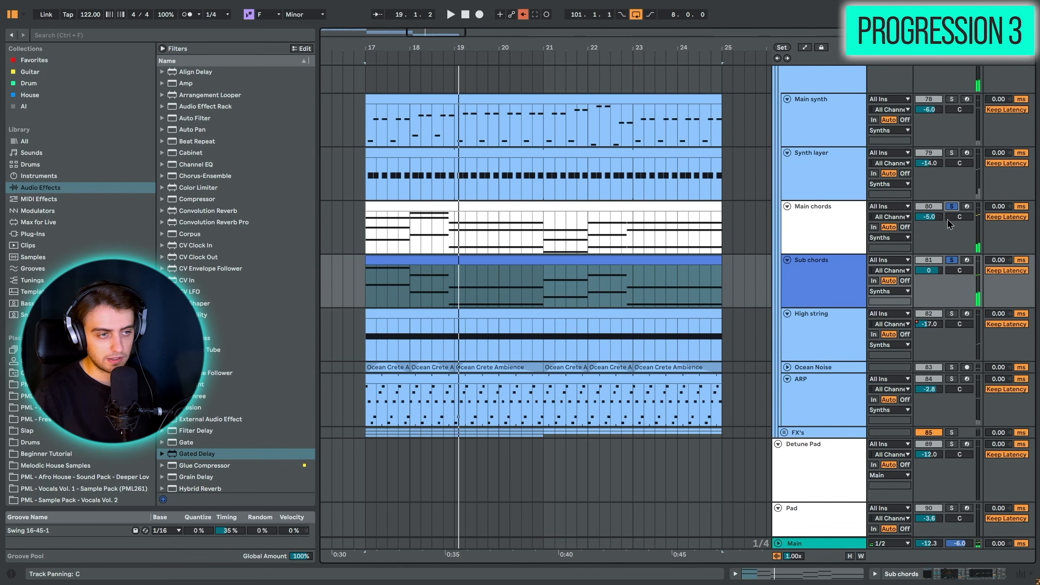
key("space")
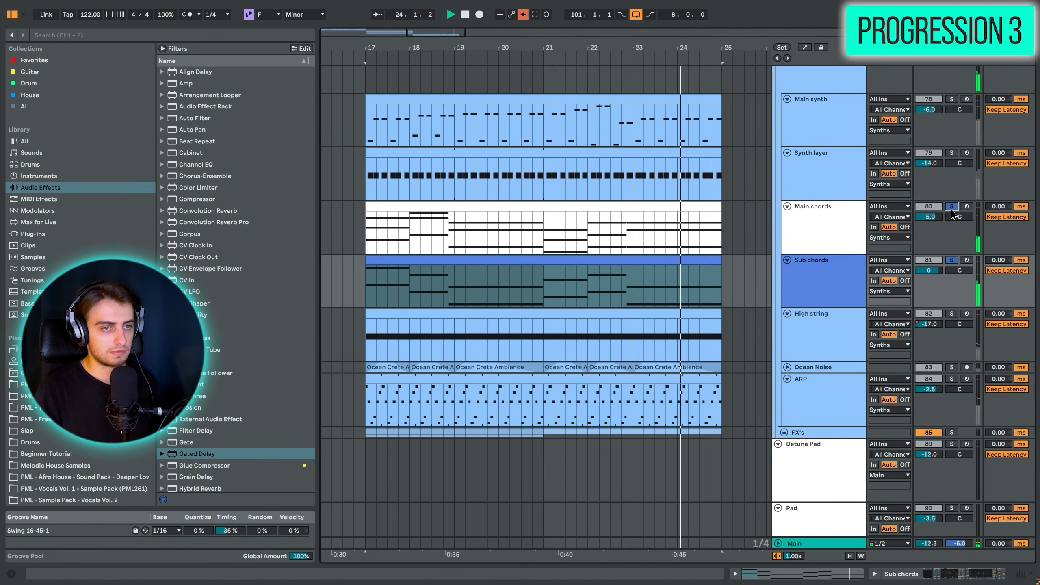
- Clear the track solos and play the full arrangement from bar 17
left_click(951, 208)
left_click(364, 239)
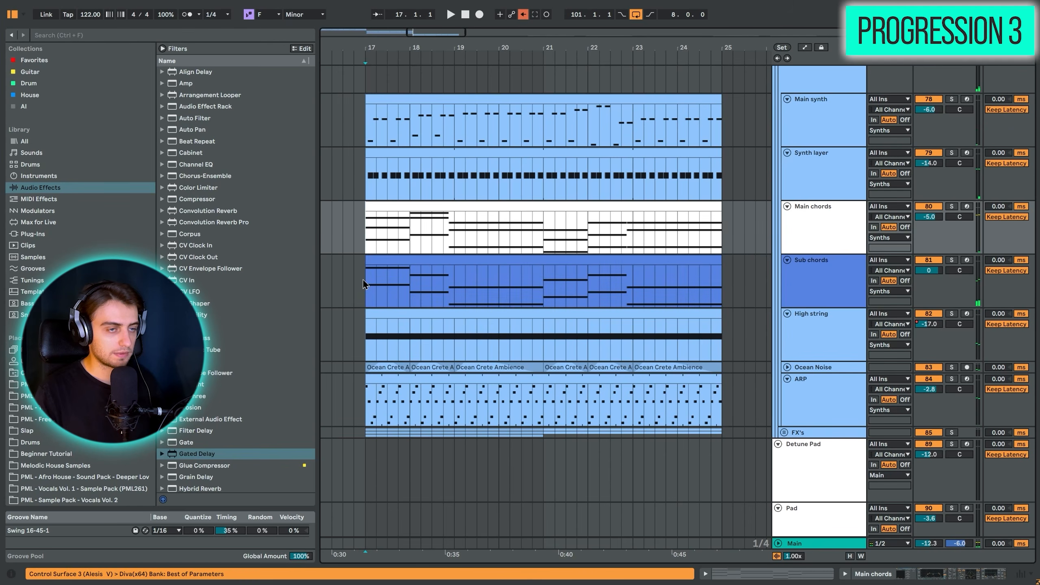
key("space")
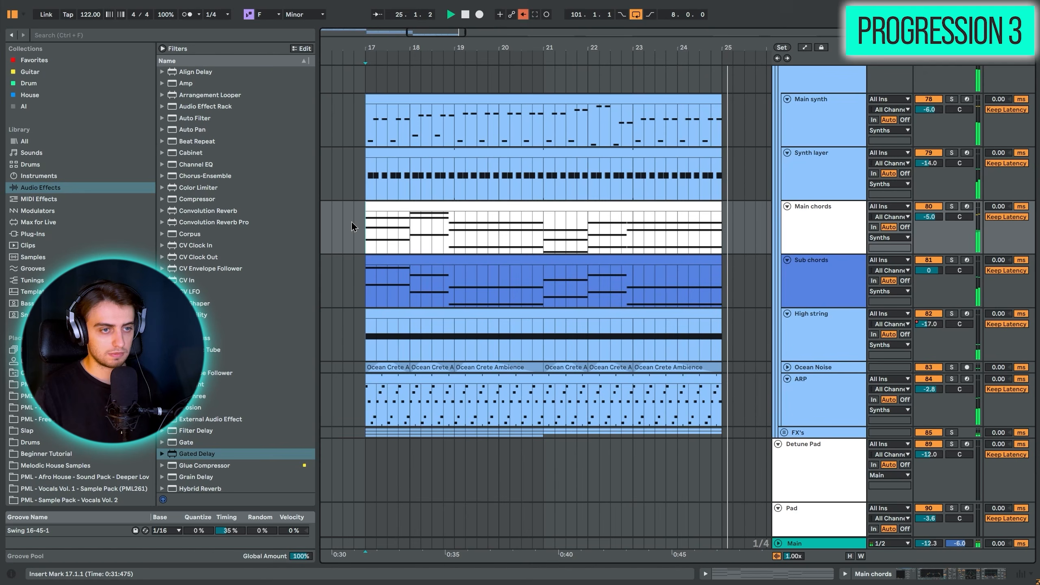
key("space")
- Open the High string clip to examine its notes, then close the editor and return to the arrangement's synth tracks
left_click(417, 314)
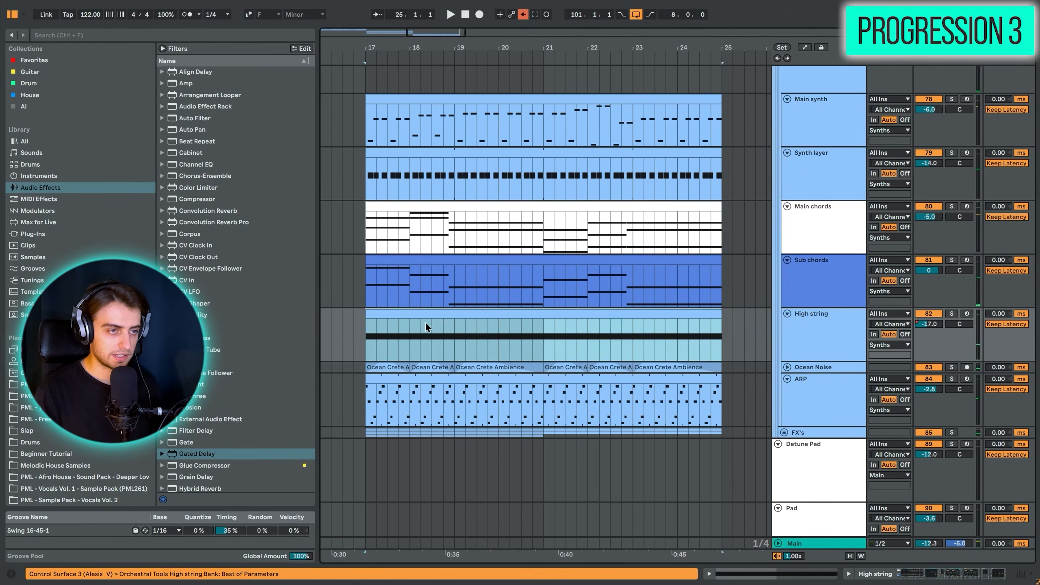
key("shift+Tab")
key("shift+Tab")
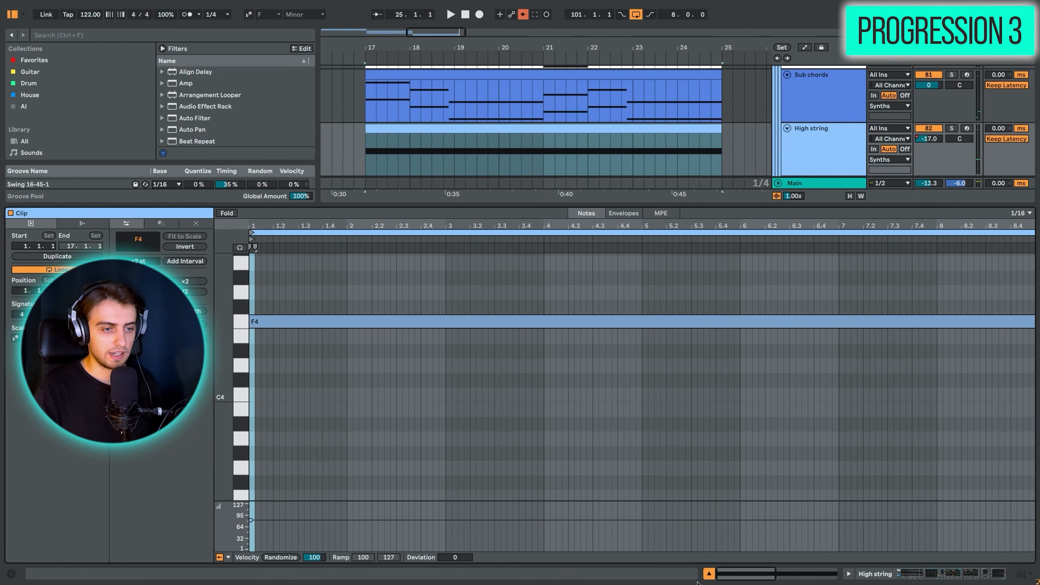
key("ctrl+alt+l")
scroll(557, 371, "up", 5)
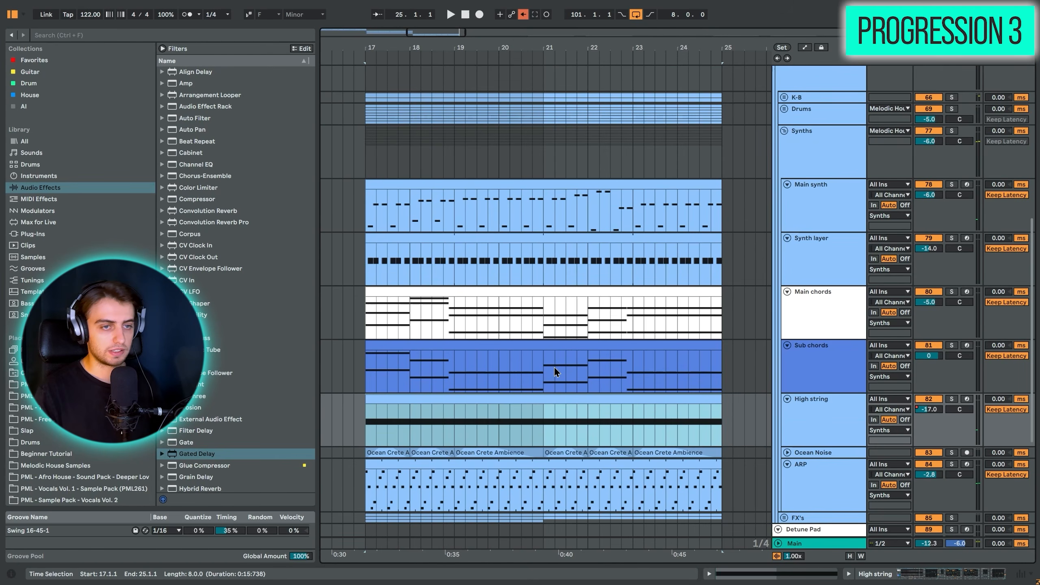